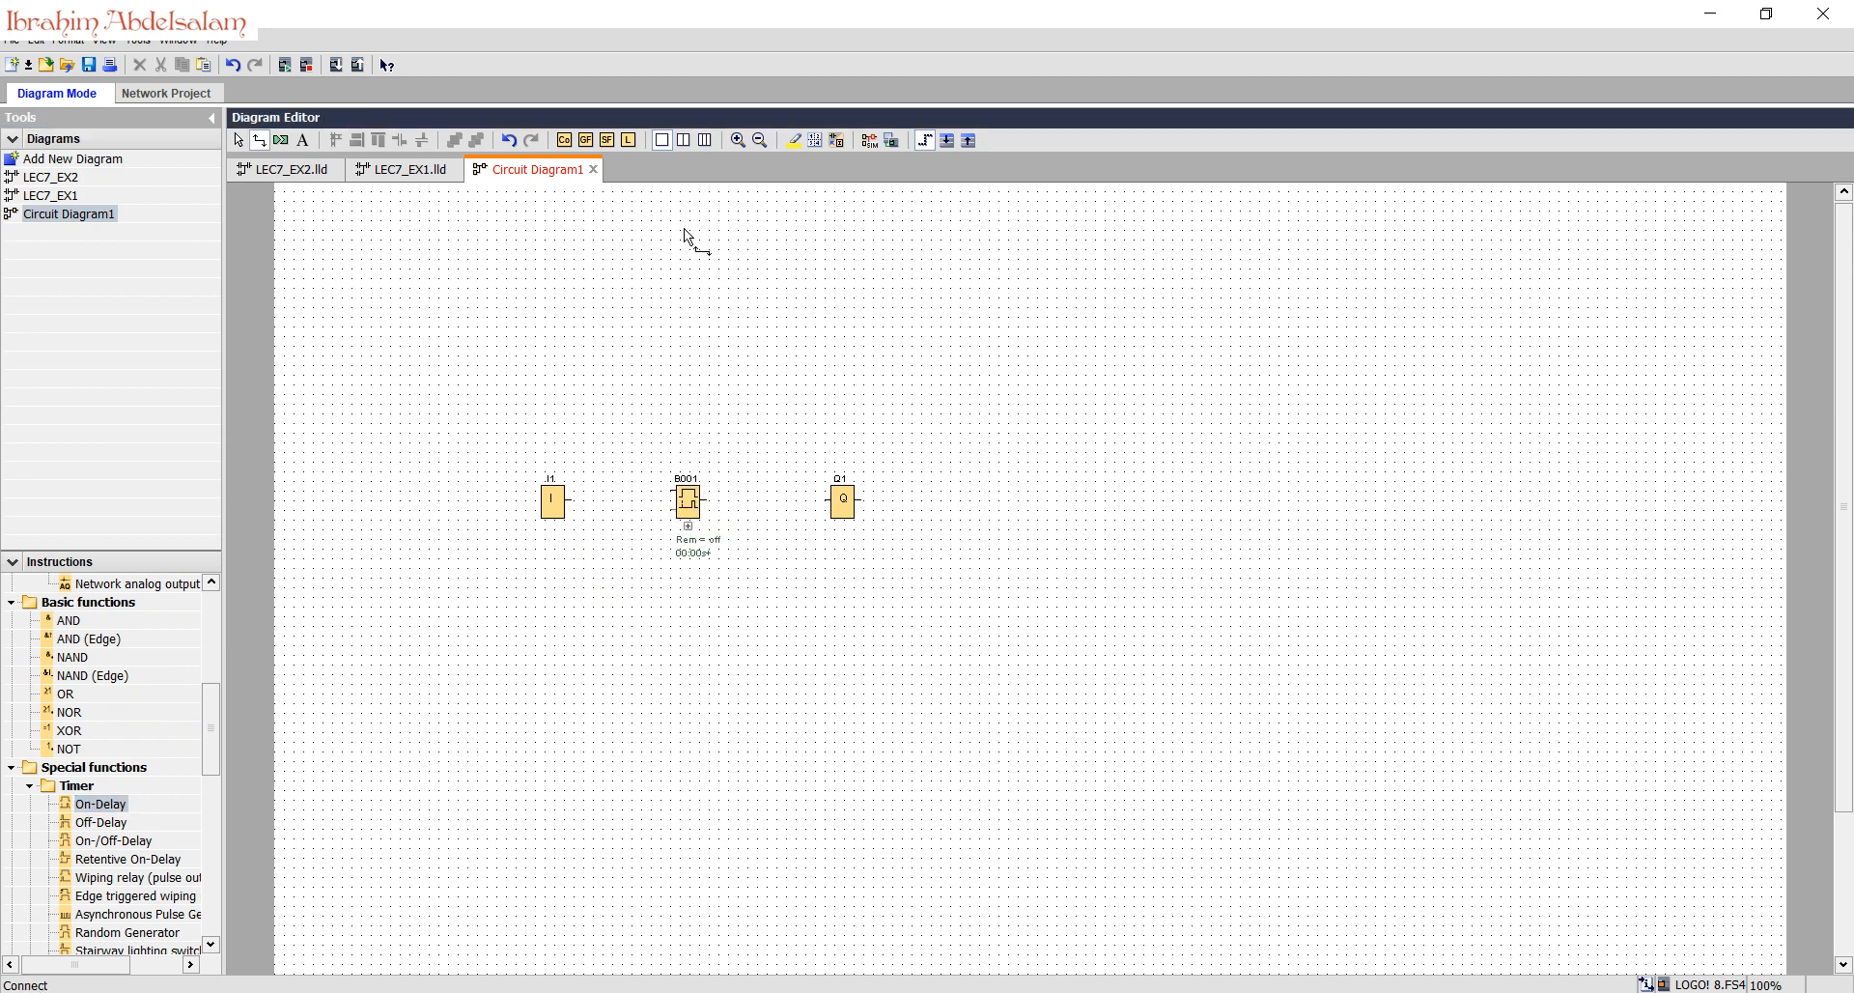
Step: Wire I1 to the trigger of on-delay timer B001 and B001's output to Q1, and move the circuit up and left on the diagram
scroll(653, 559, up, 3)
scroll(733, 566, down, 1)
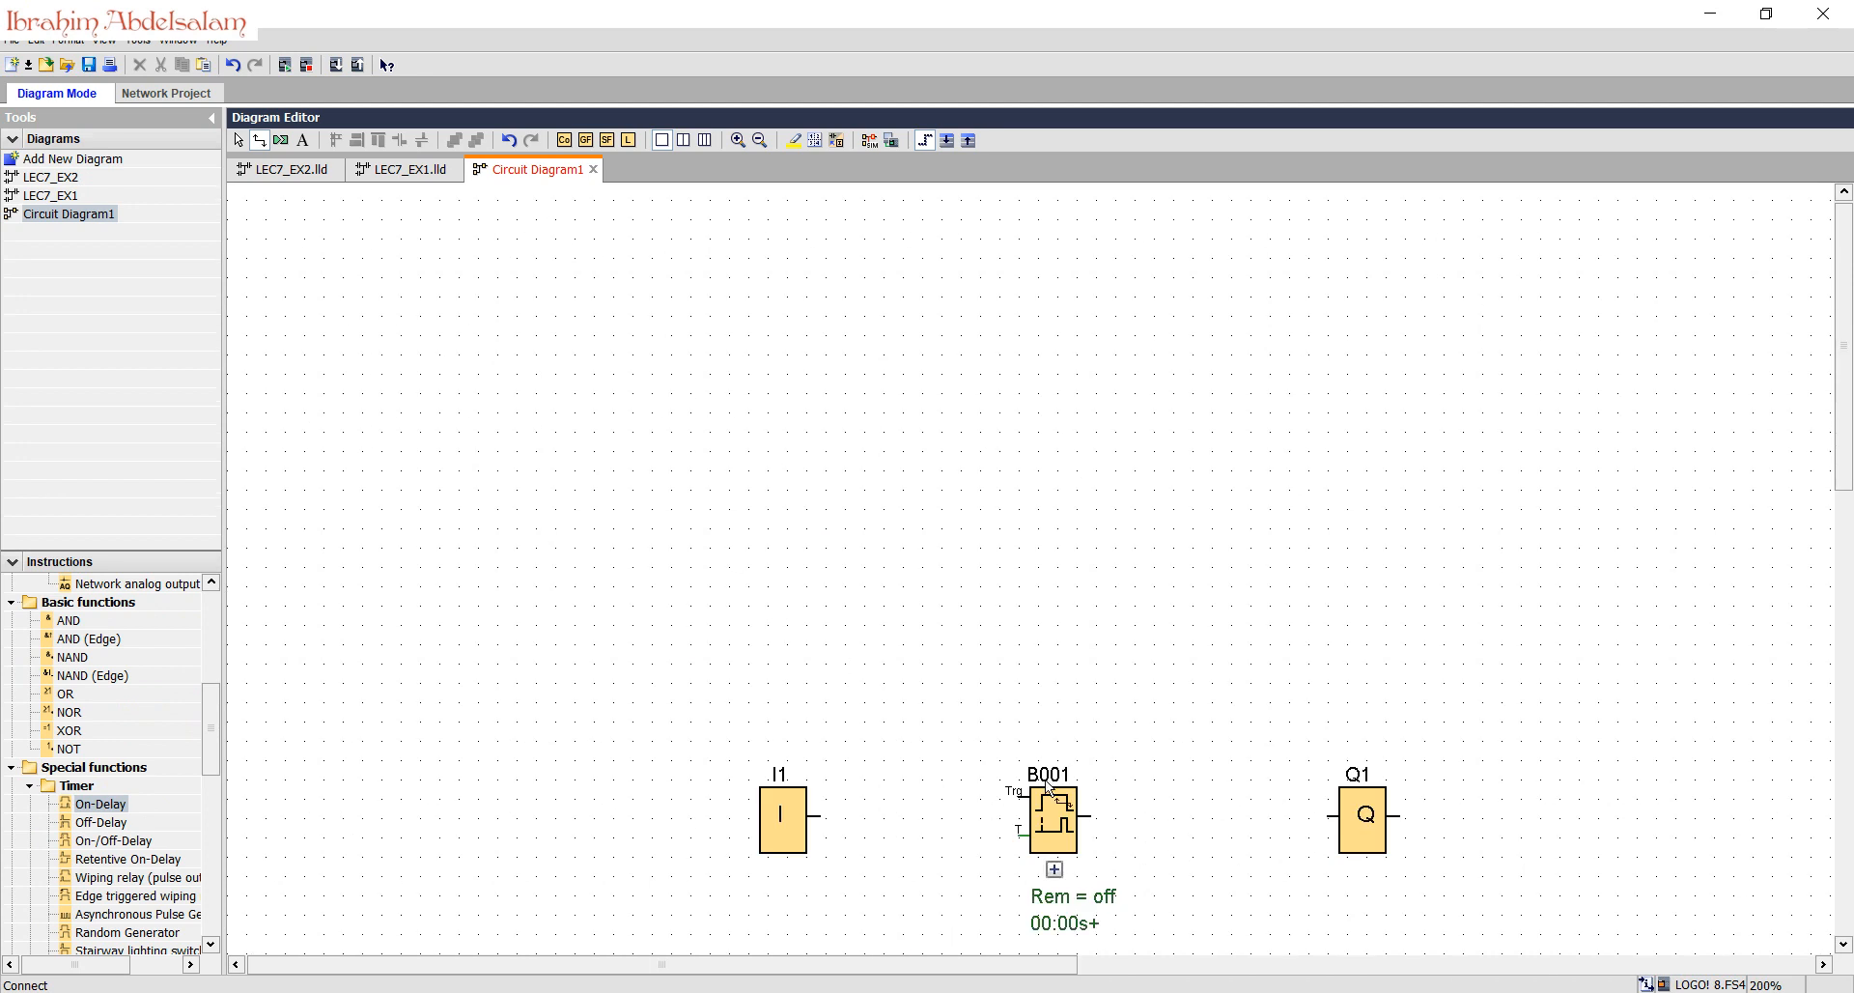
mouse_move(823, 814)
mouse_down()
mouse_move(1012, 795)
mouse_move(1344, 810)
mouse_up()
click(238, 140)
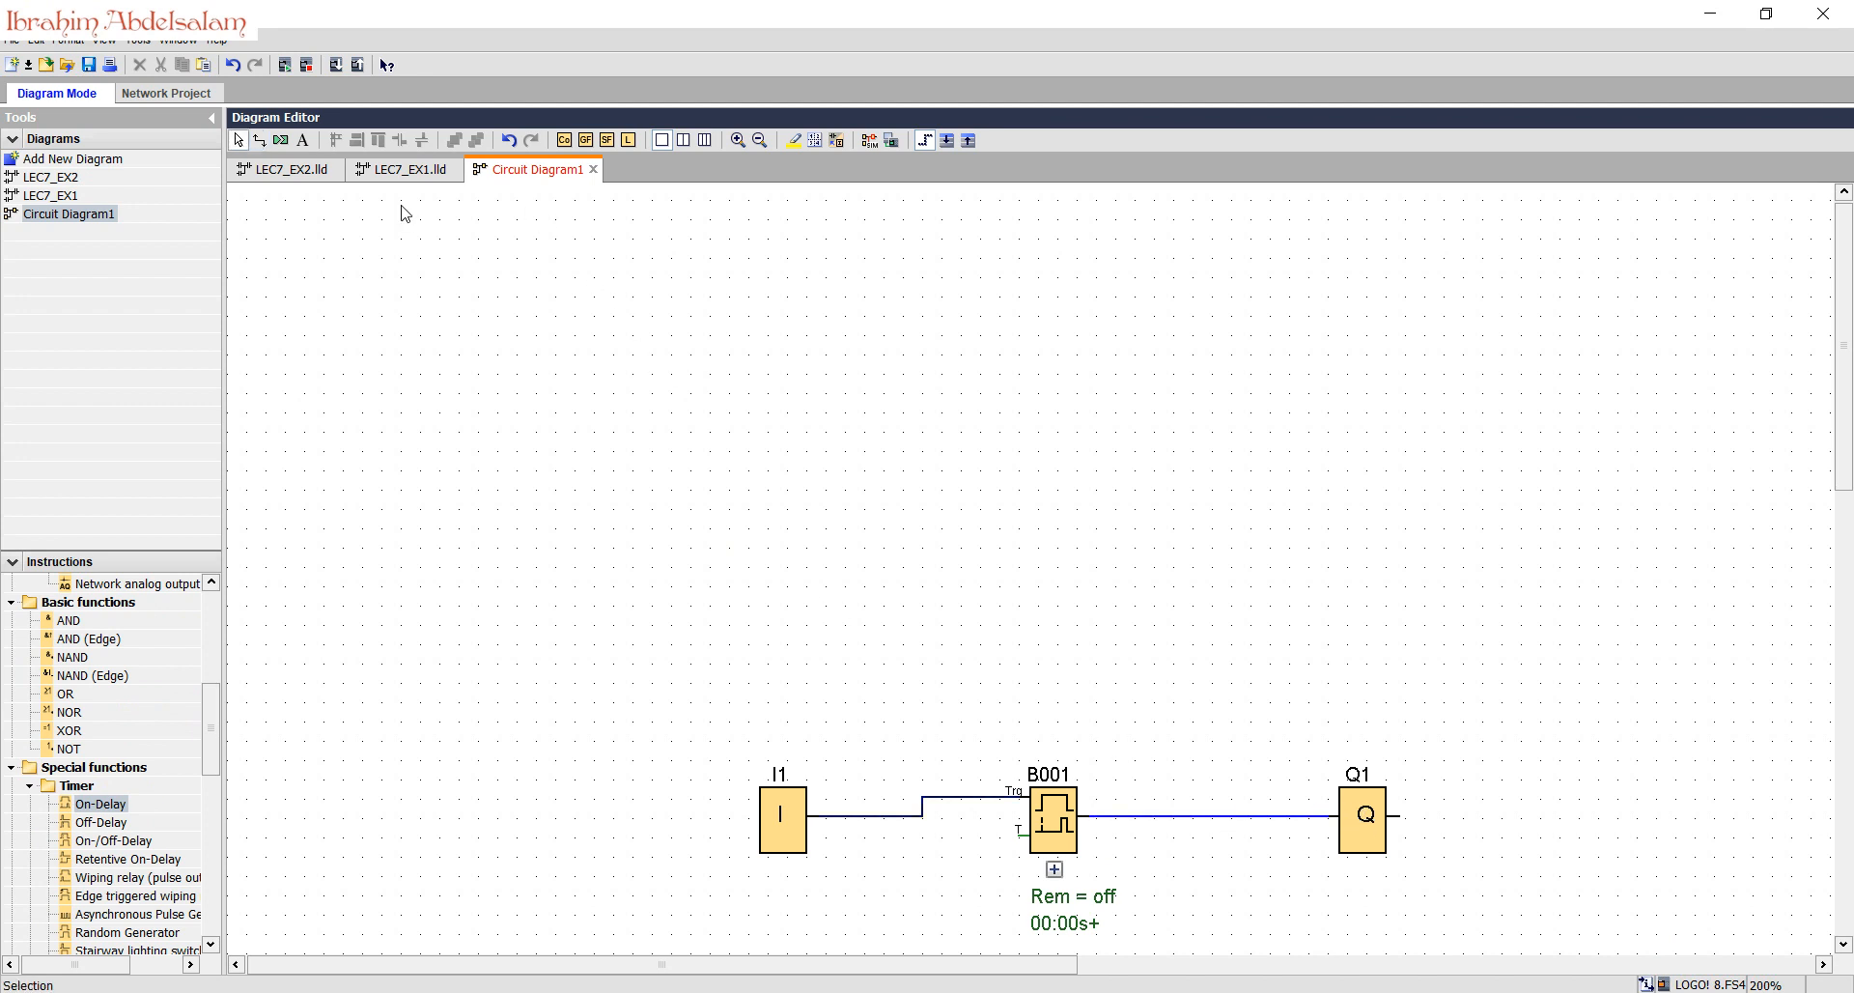
drag(763, 699, 1440, 840)
drag(1031, 807, 815, 464)
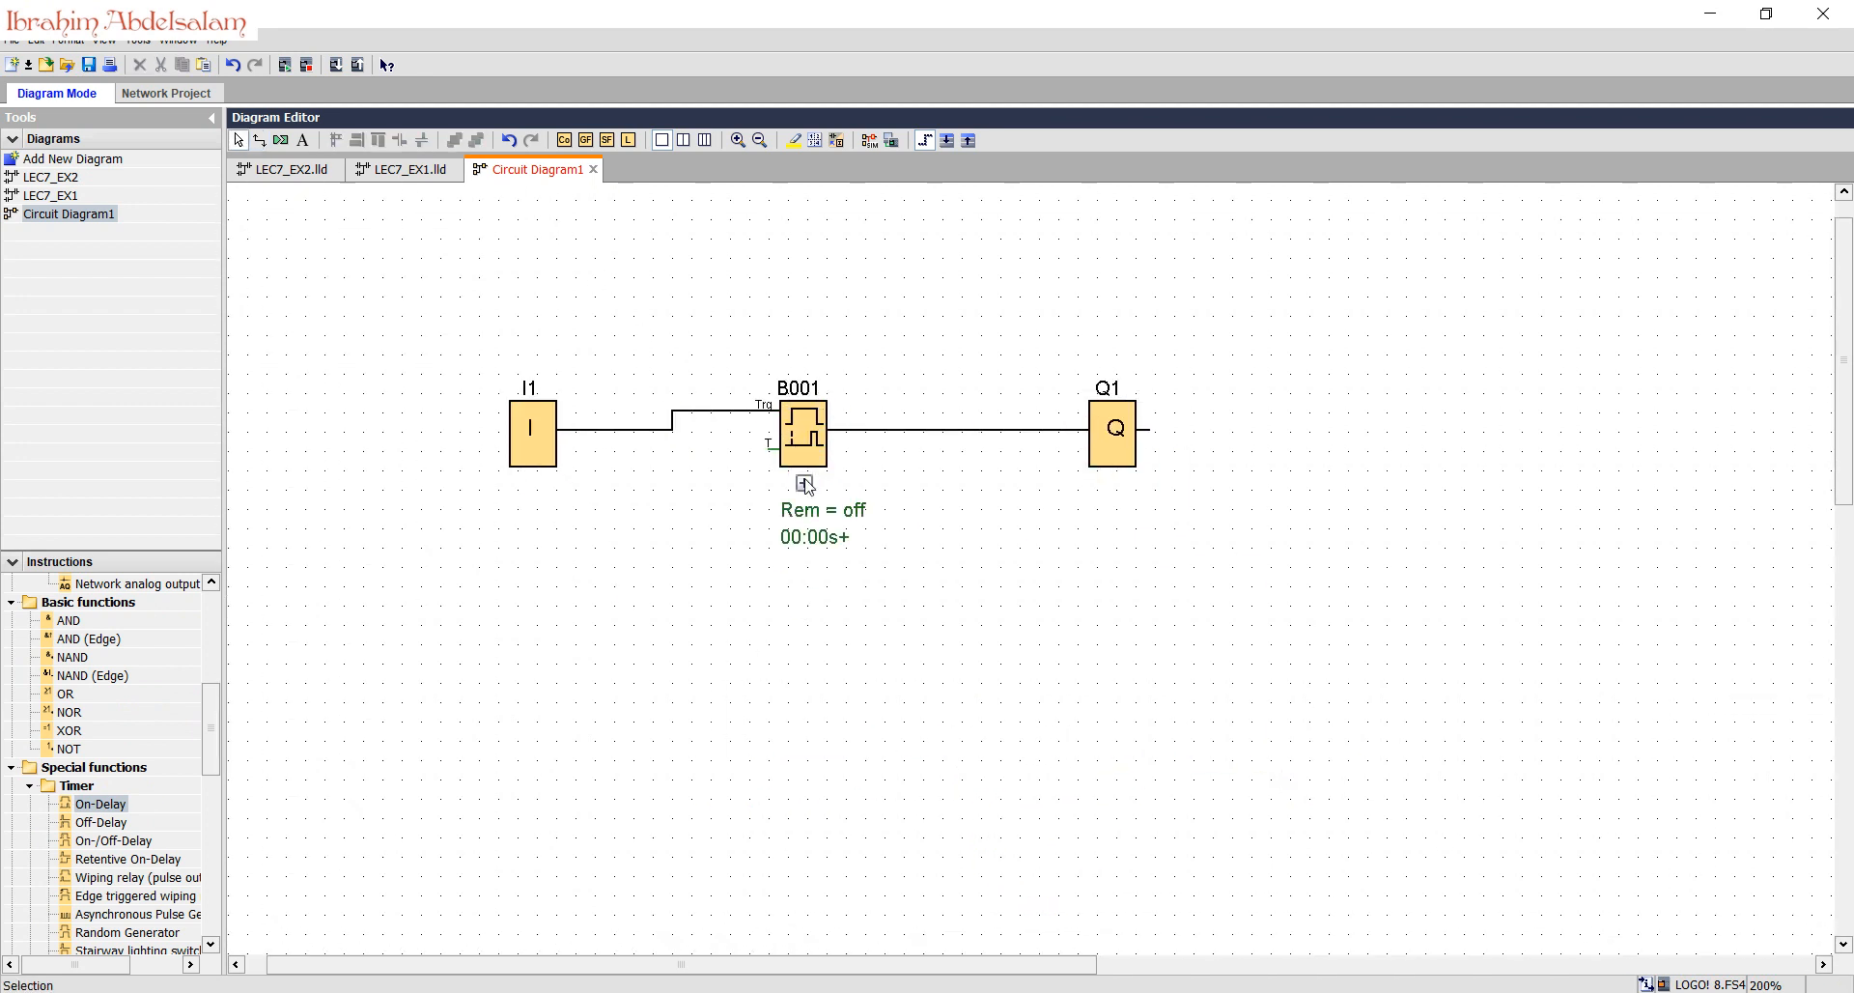
Step: Set the delay of on-delay timer B001 to 5 seconds, using Seconds (s:1/100s) as the time base
click(868, 141)
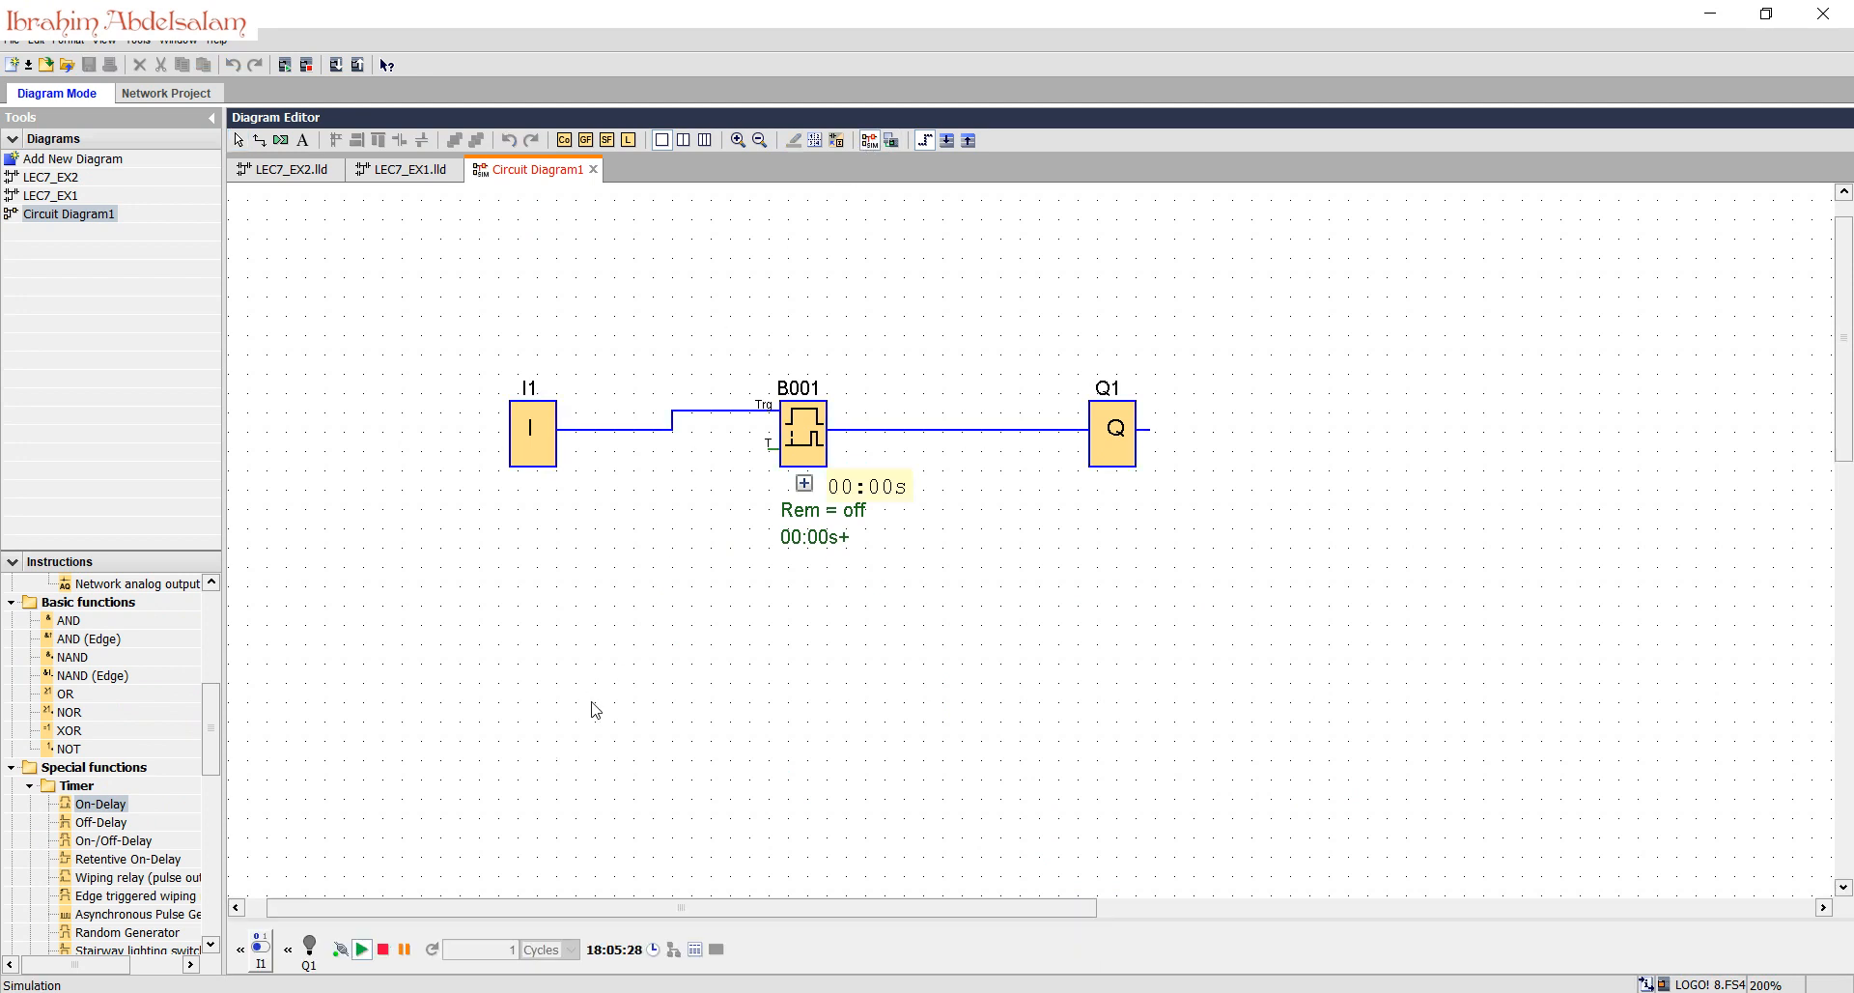
click(866, 143)
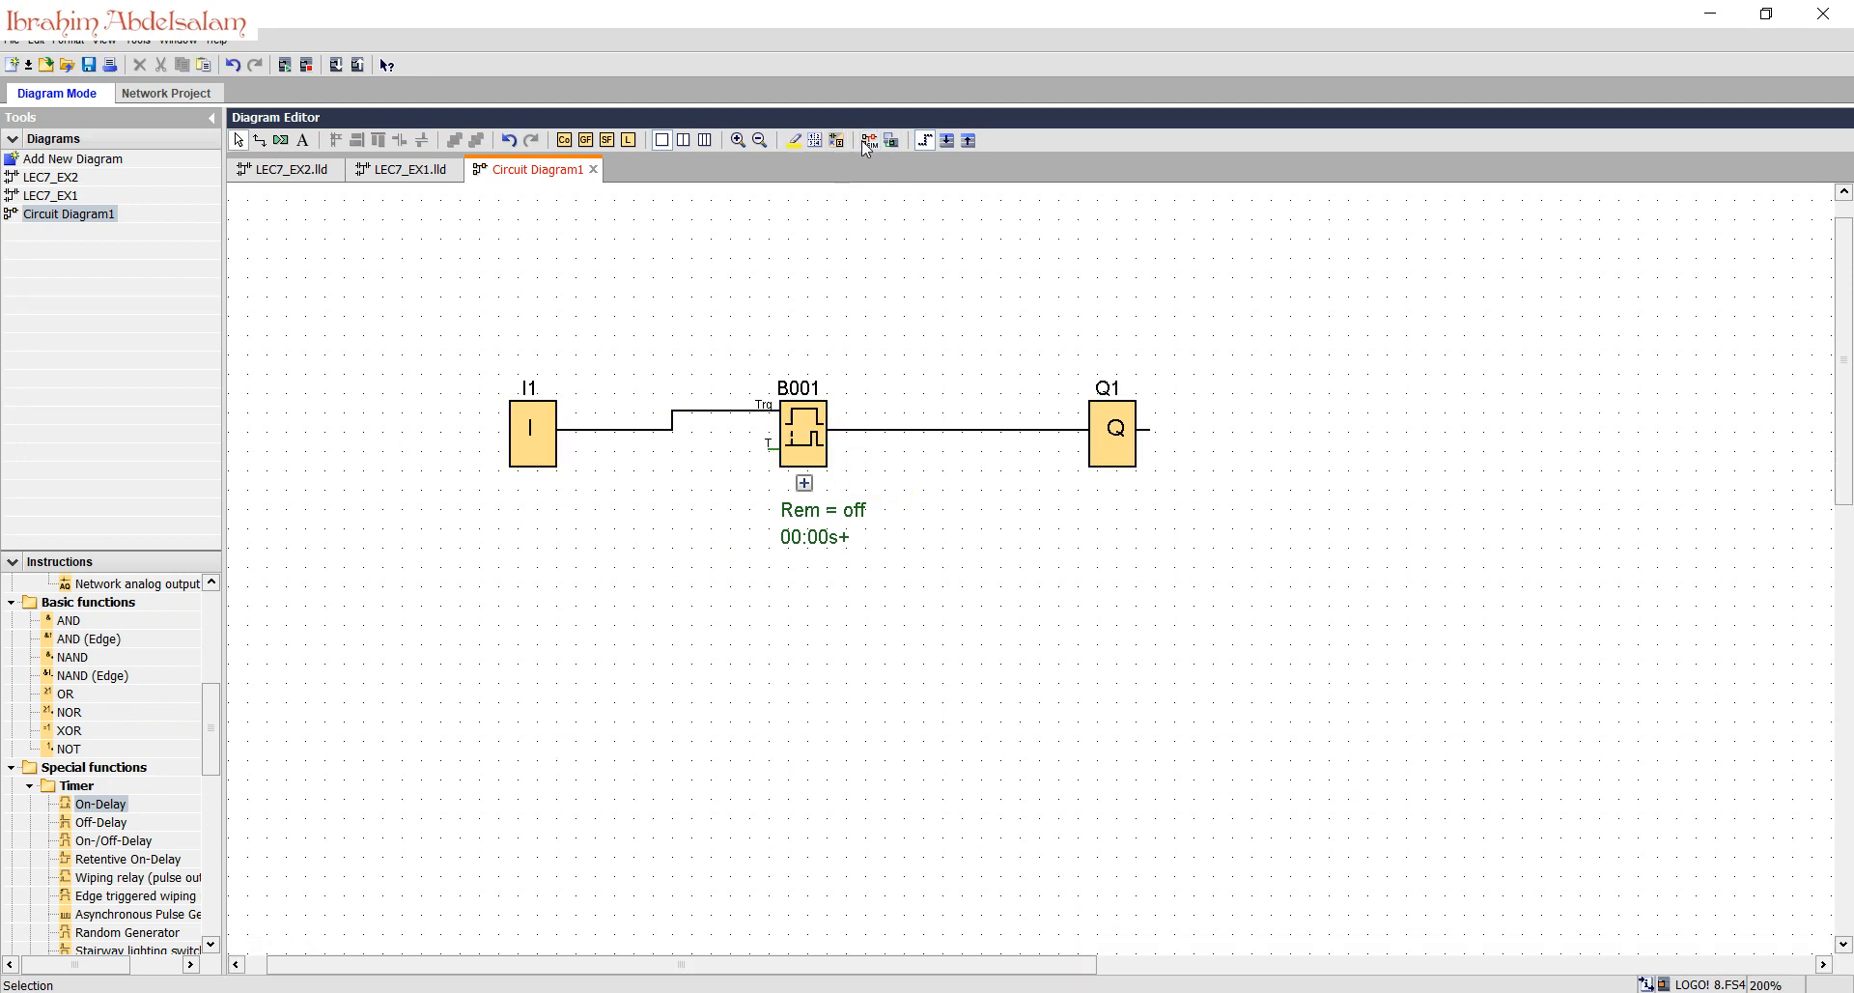
double_click(814, 441)
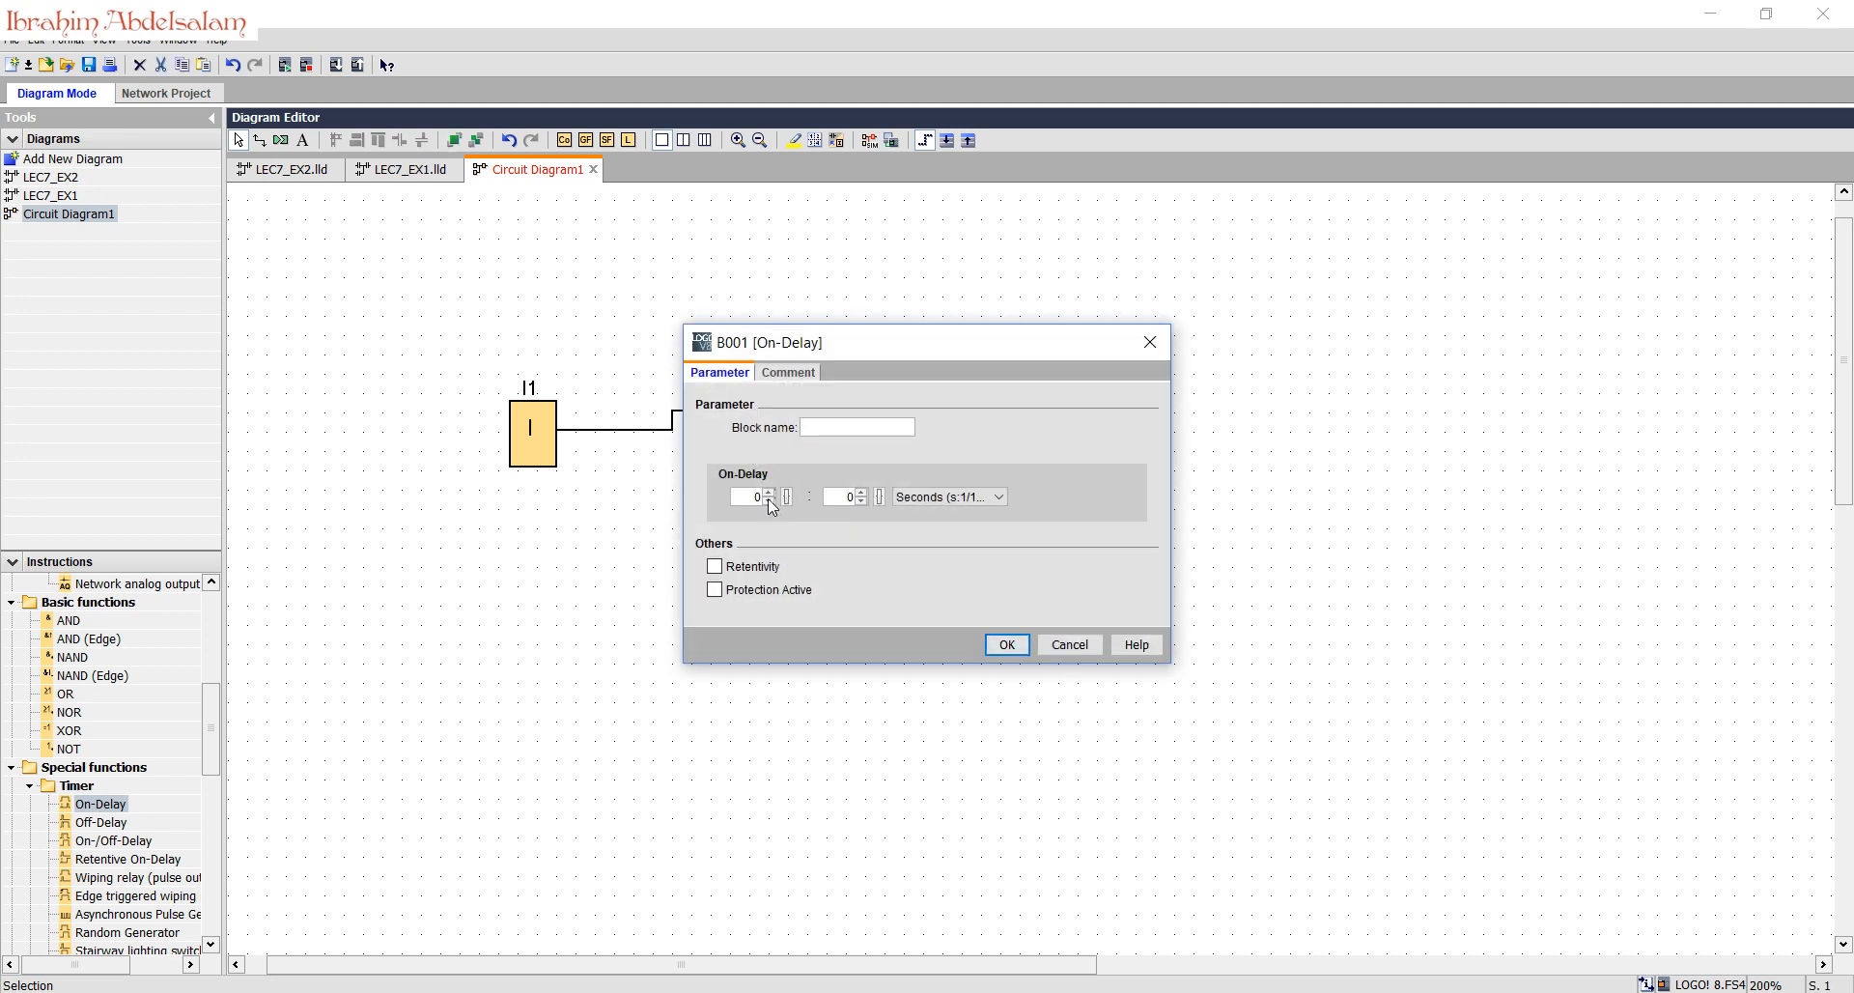
click(963, 504)
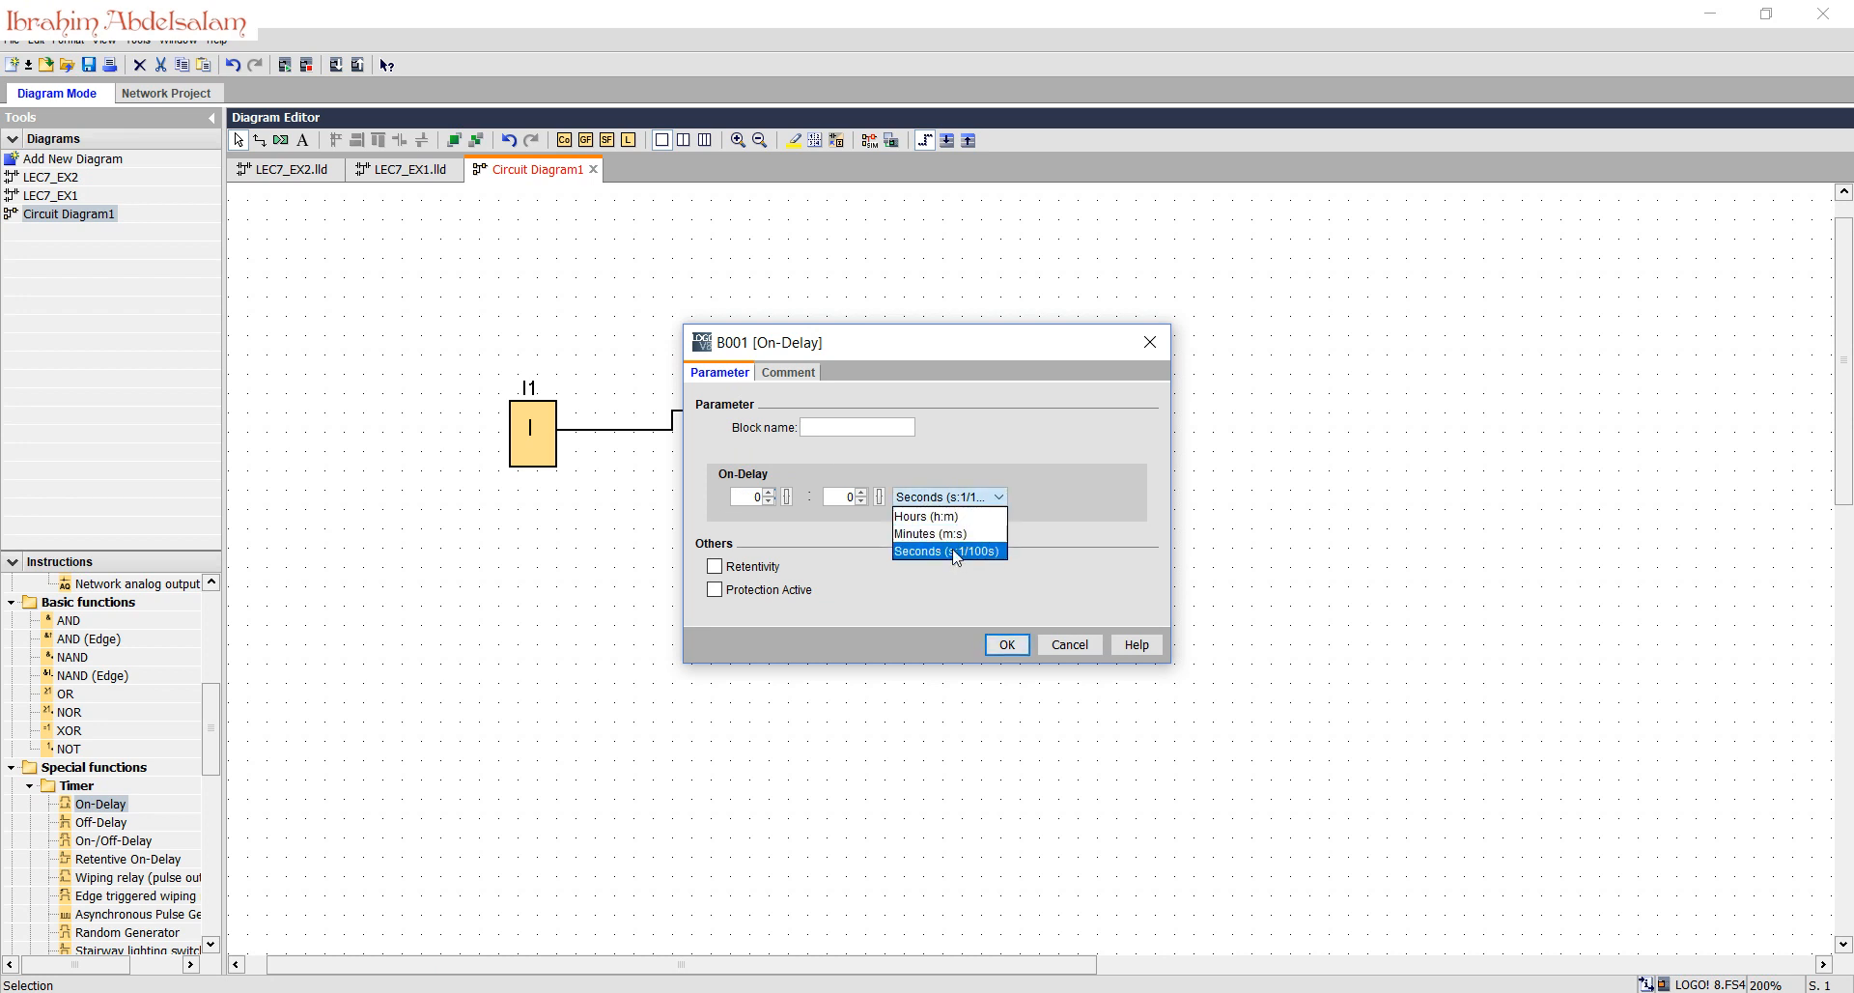
click(955, 555)
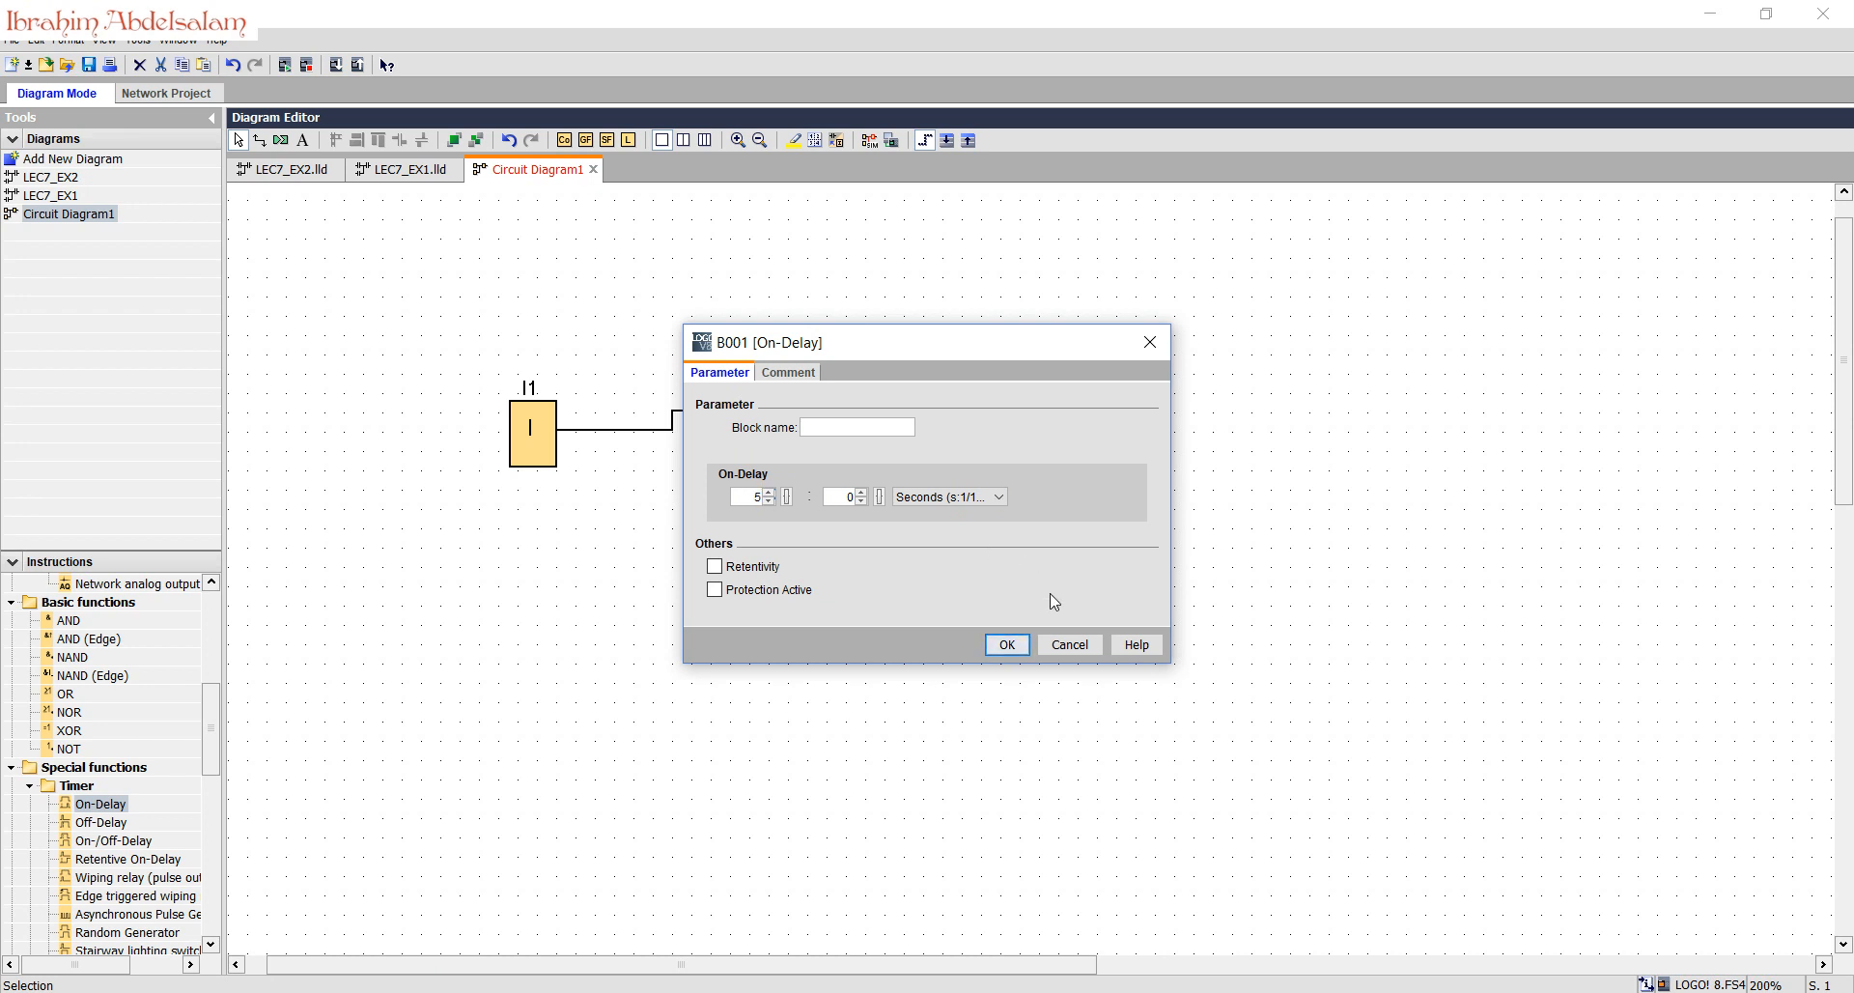
click(1009, 644)
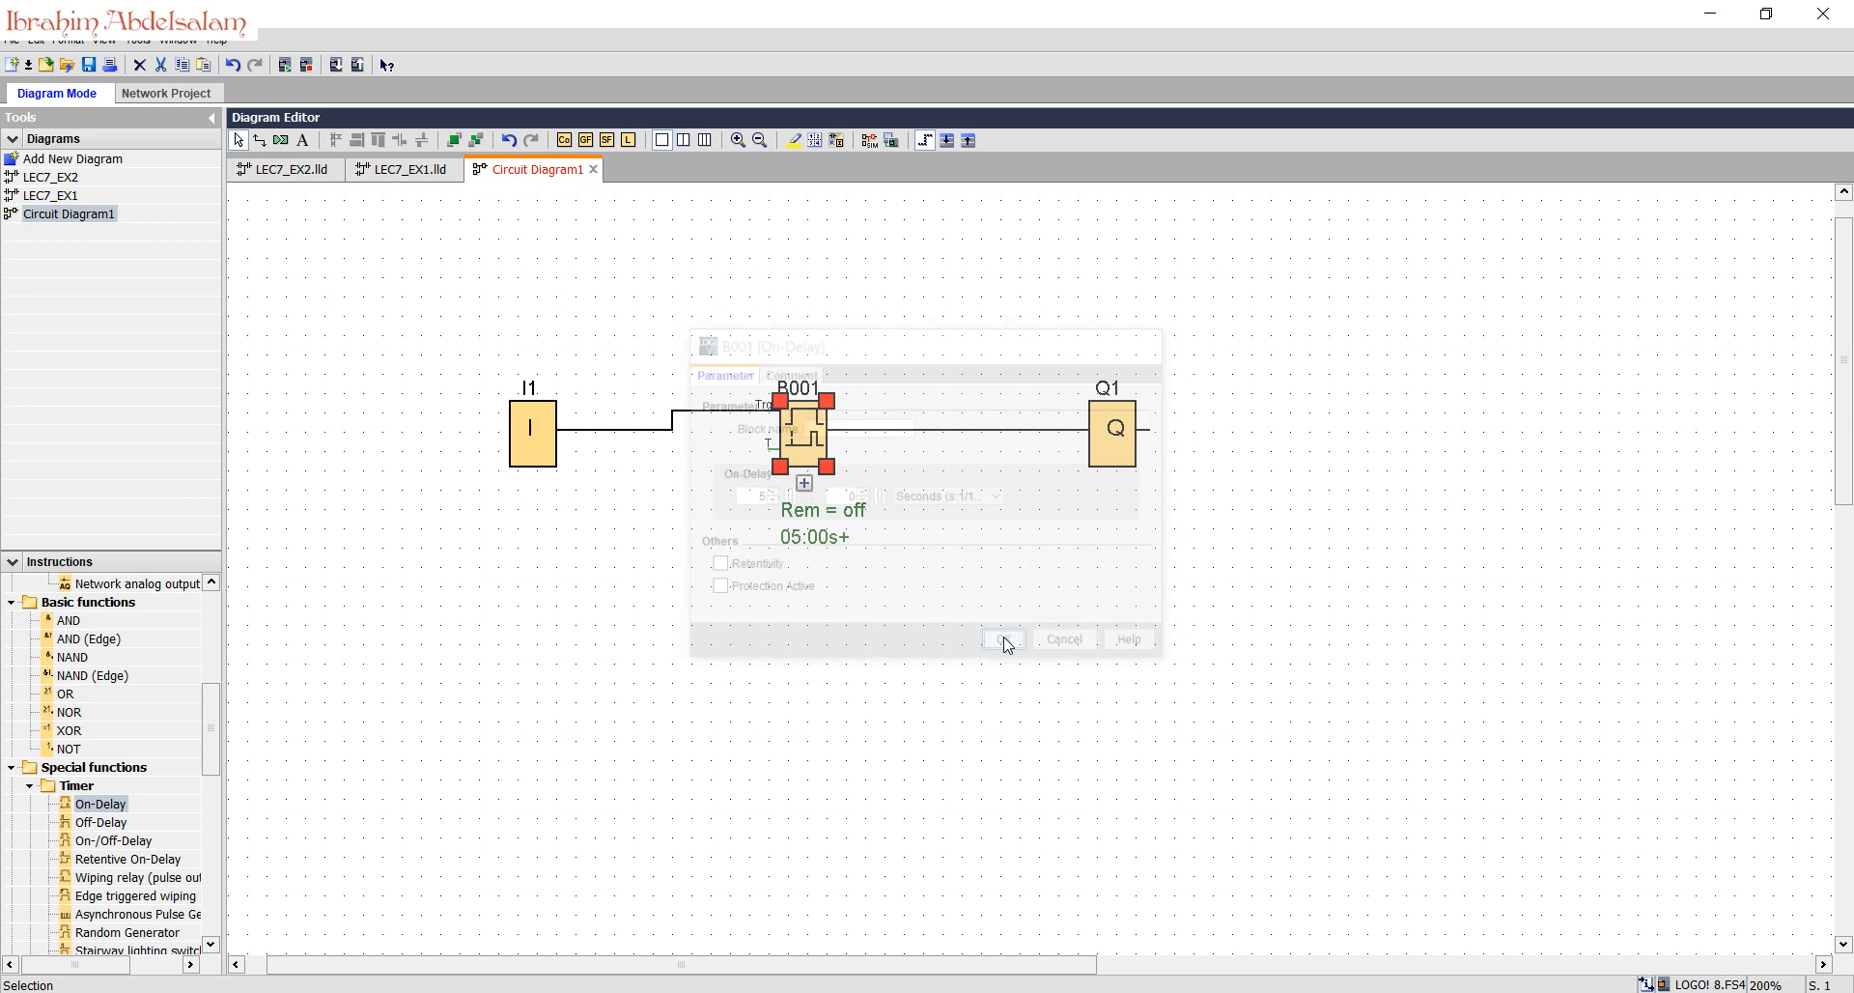
Step: Simulate the on-delay circuit, expanding B001's parameter display and switching I1 on and off twice
click(875, 144)
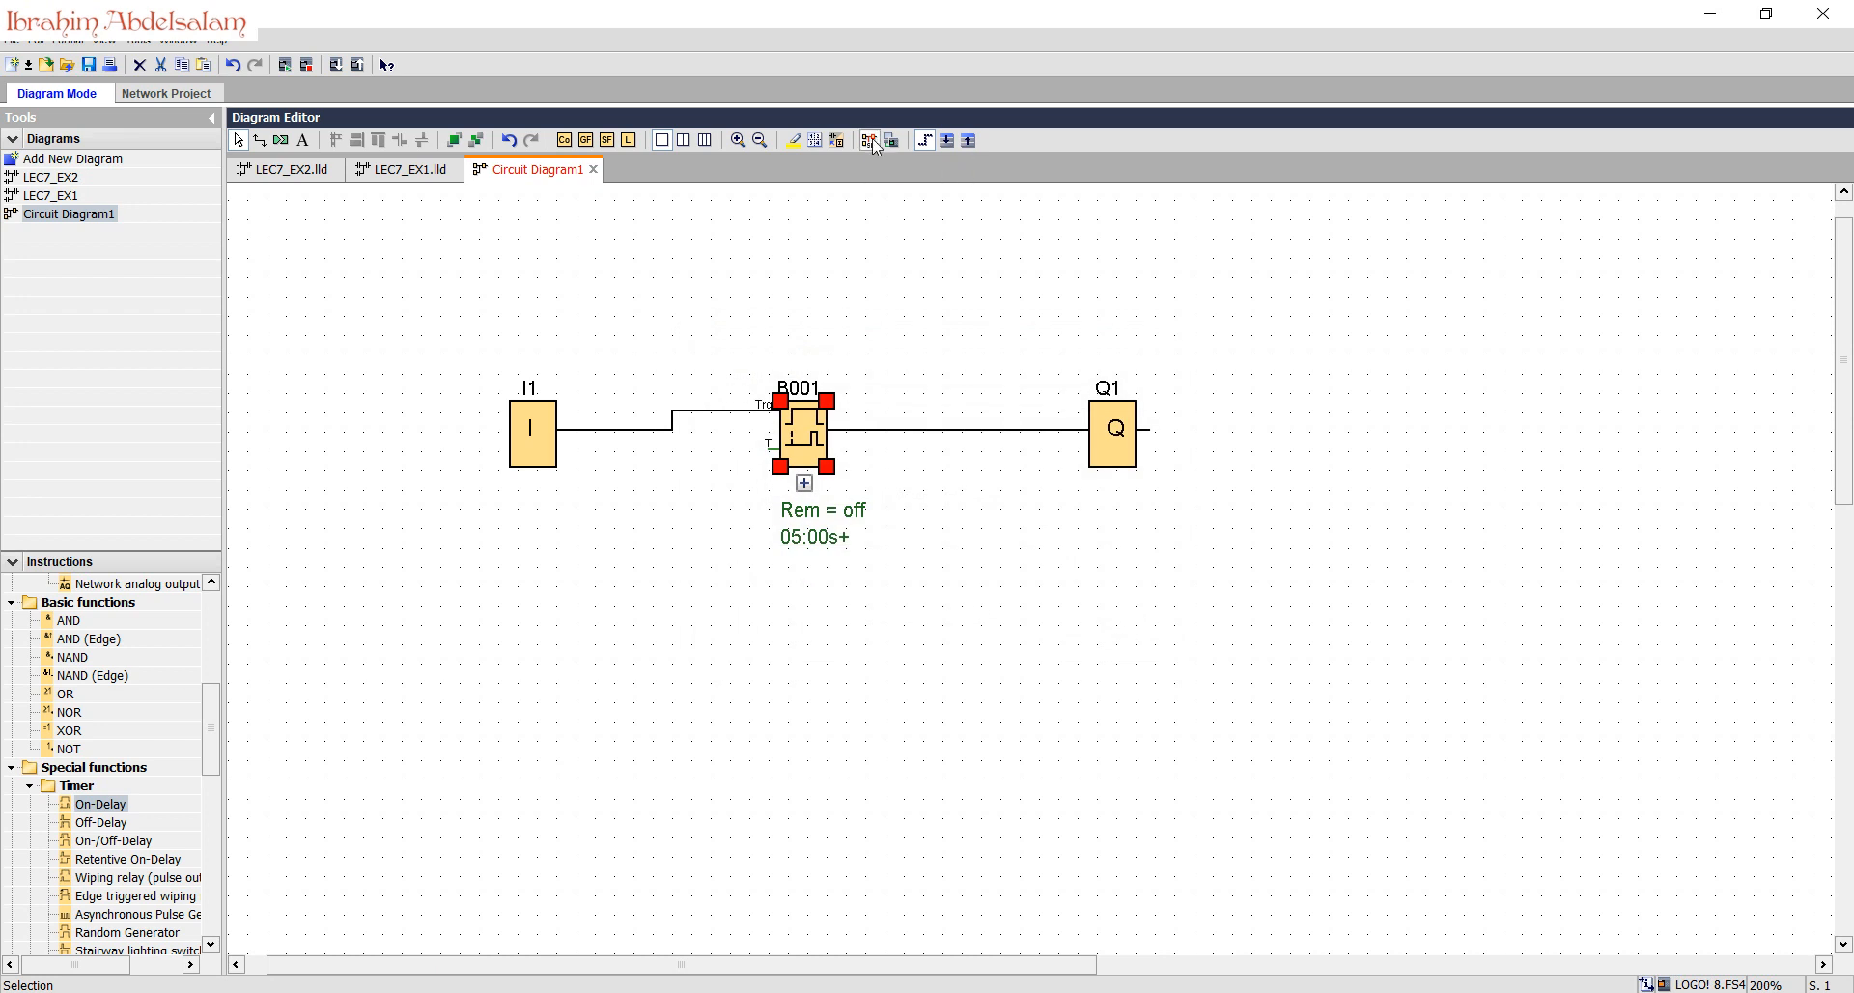
click(260, 946)
click(805, 483)
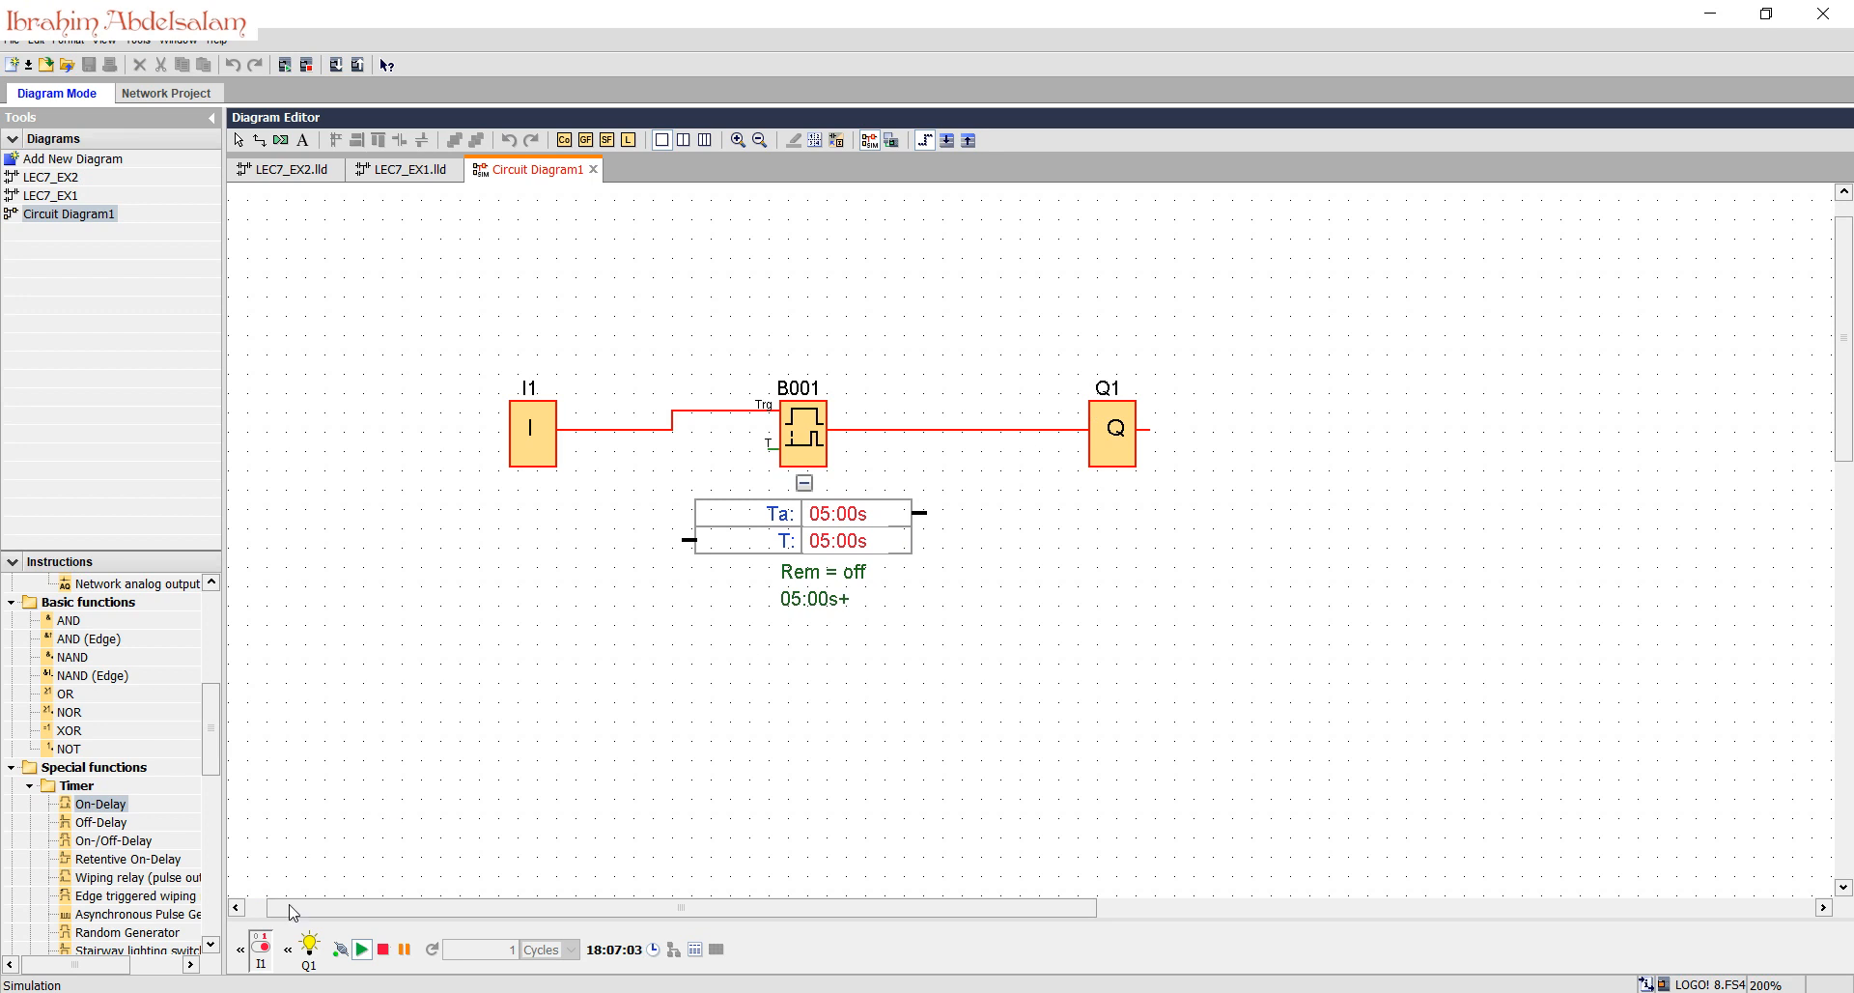
click(261, 946)
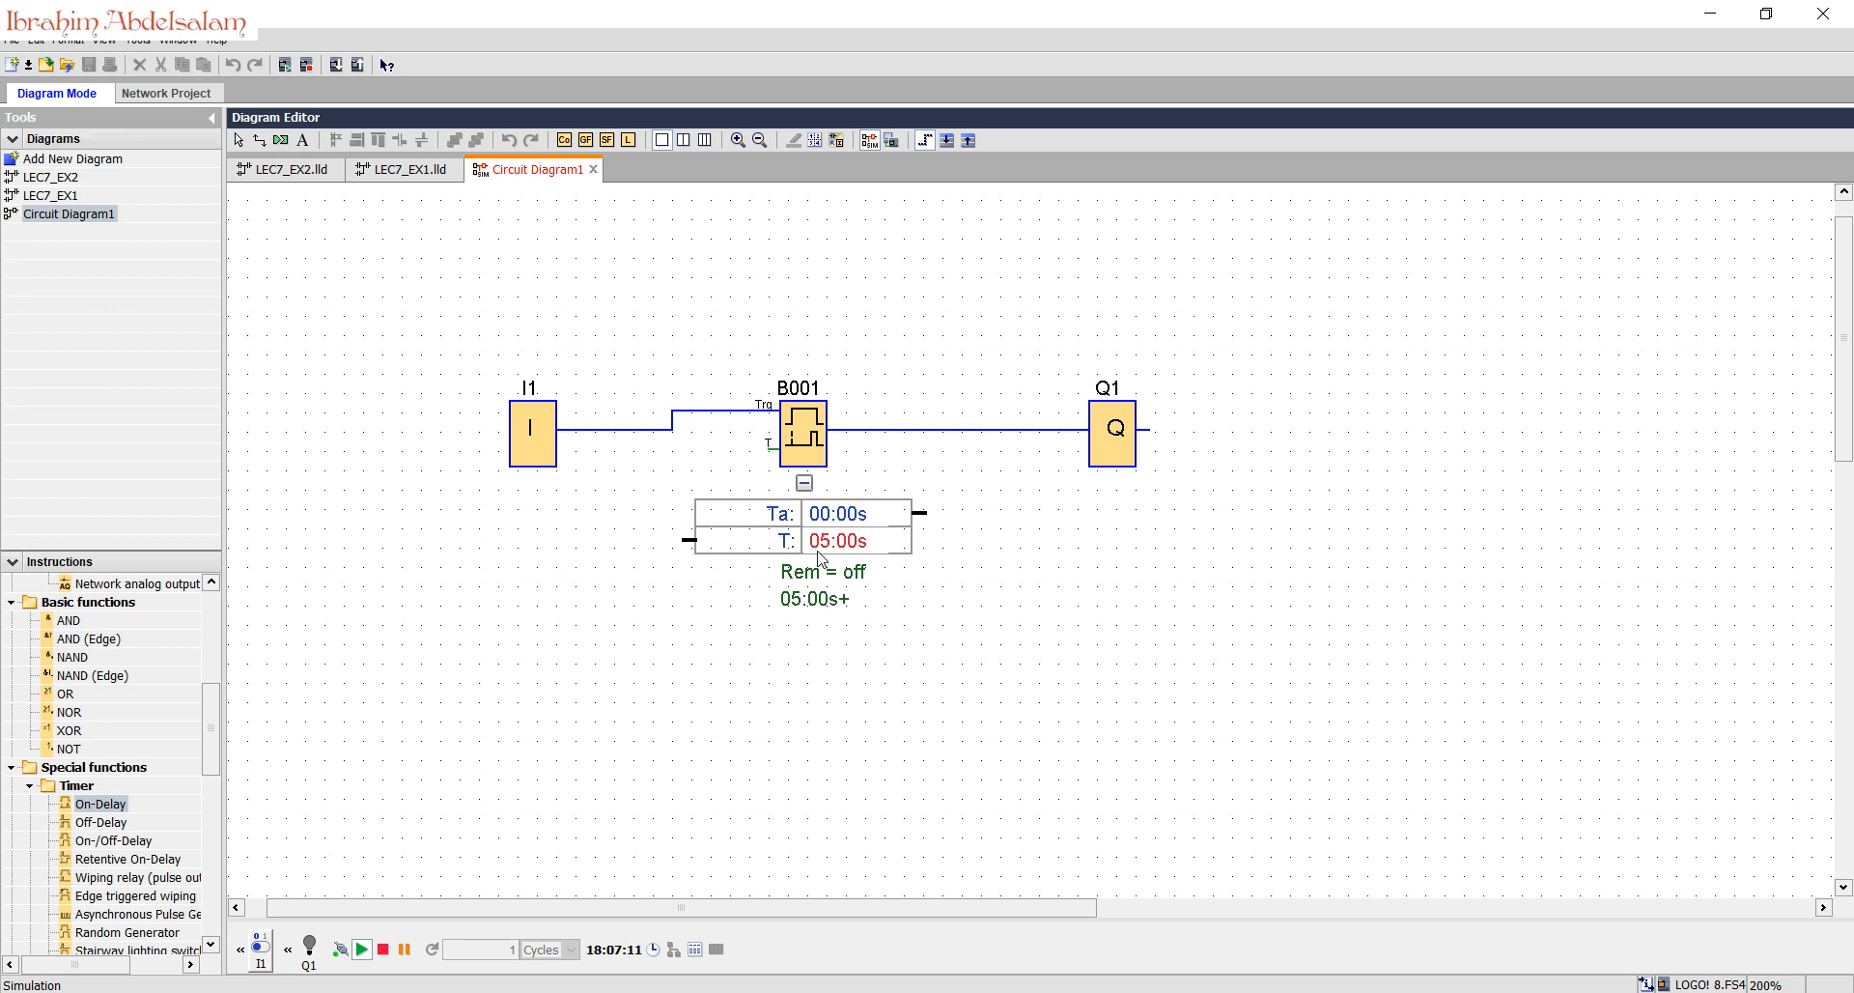
click(260, 965)
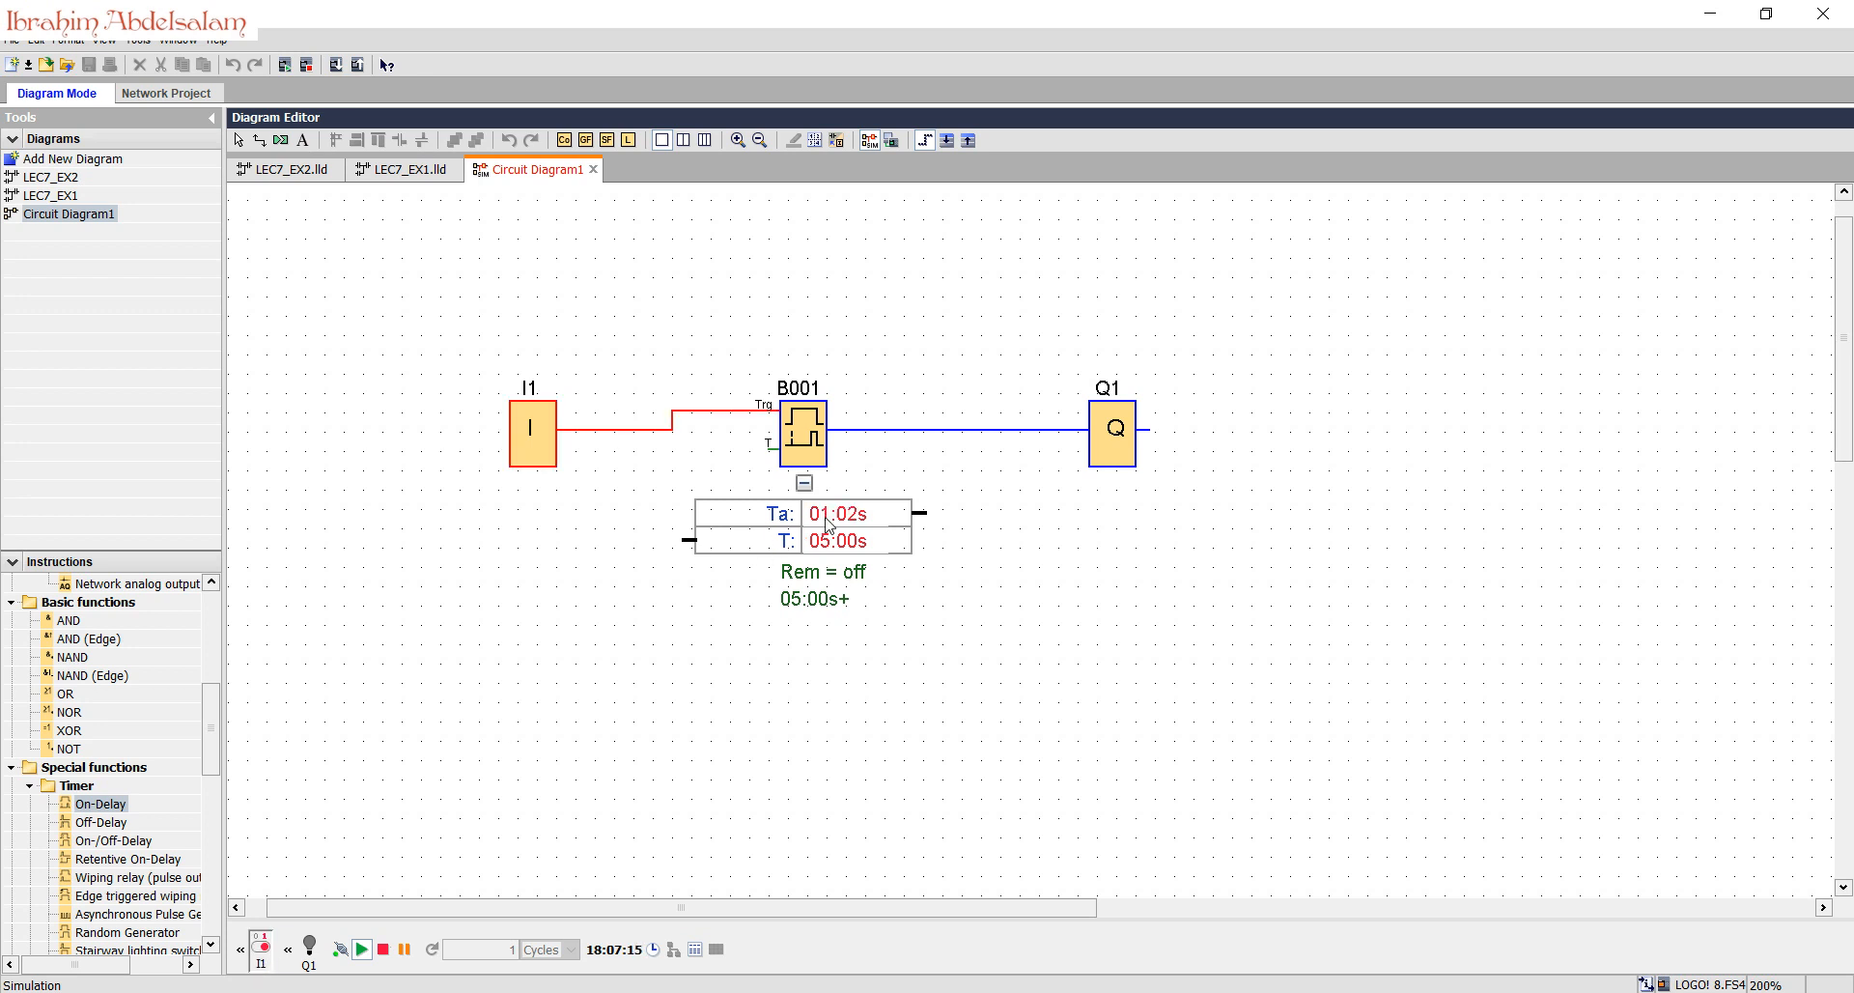
click(260, 965)
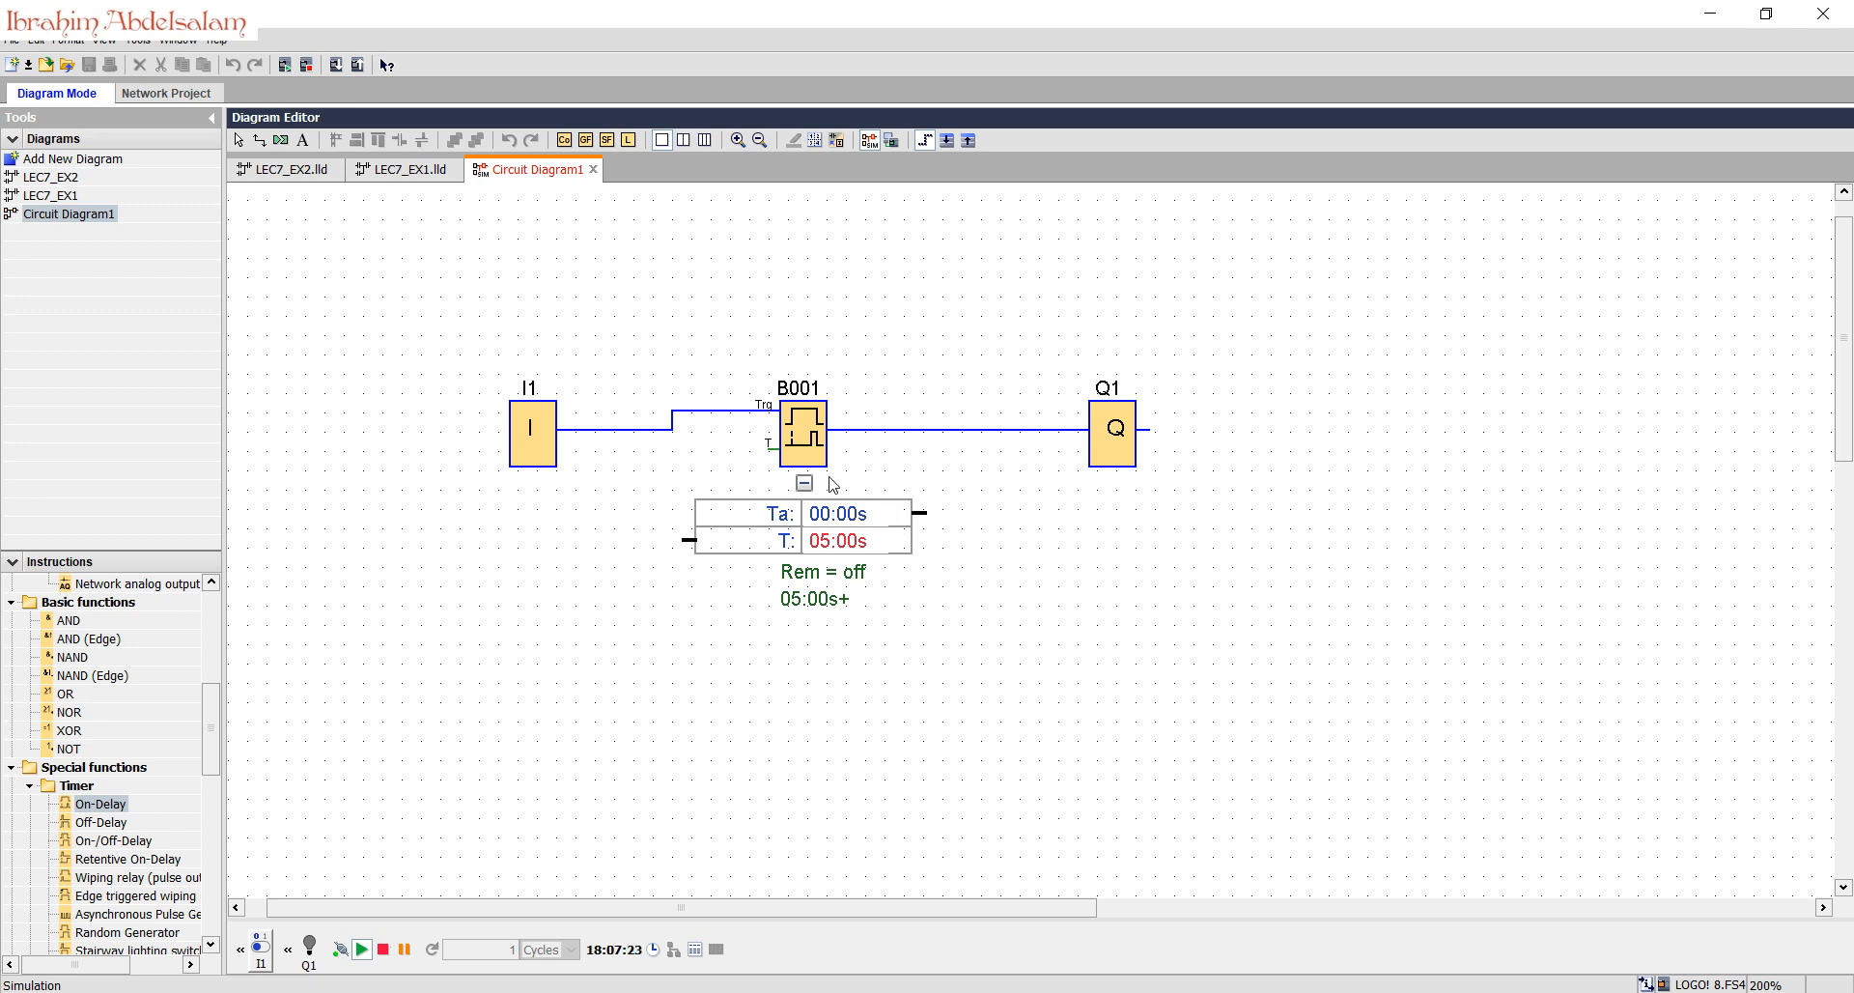
Step: Enable Retentivity for on-delay timer B001 and set its delay to 10 seconds
double_click(803, 425)
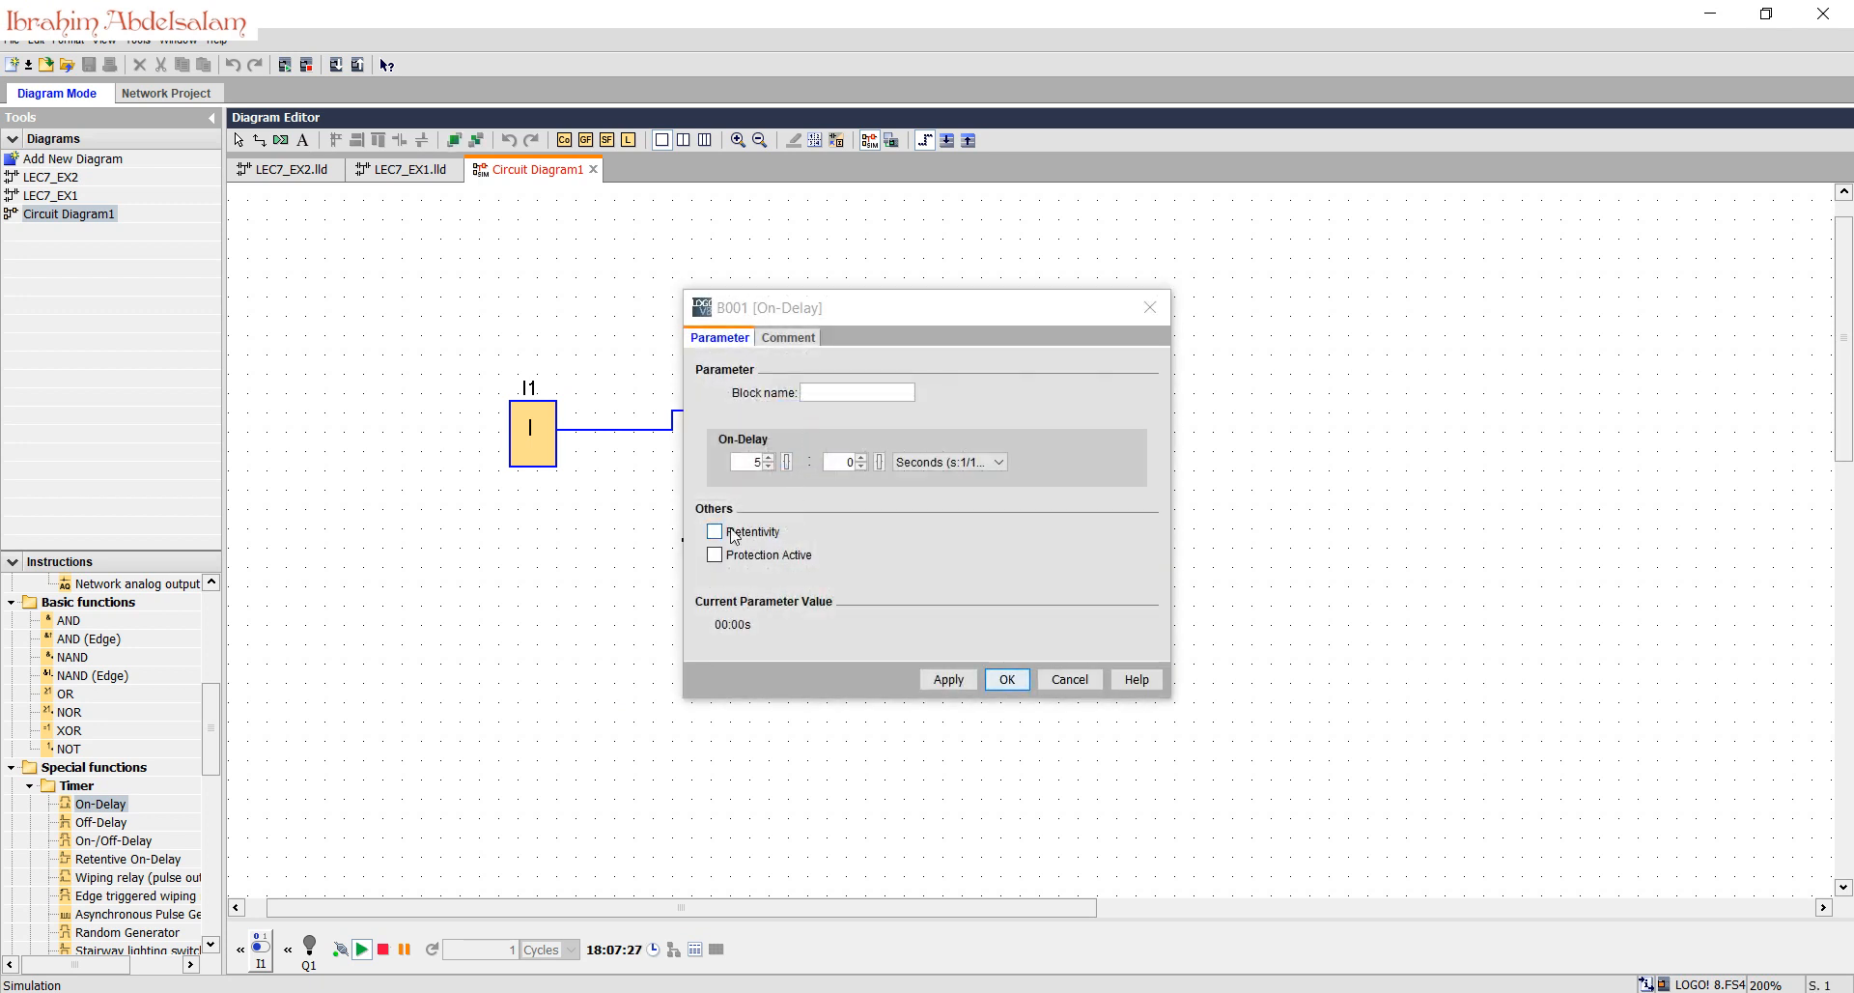
click(714, 532)
double_click(747, 462)
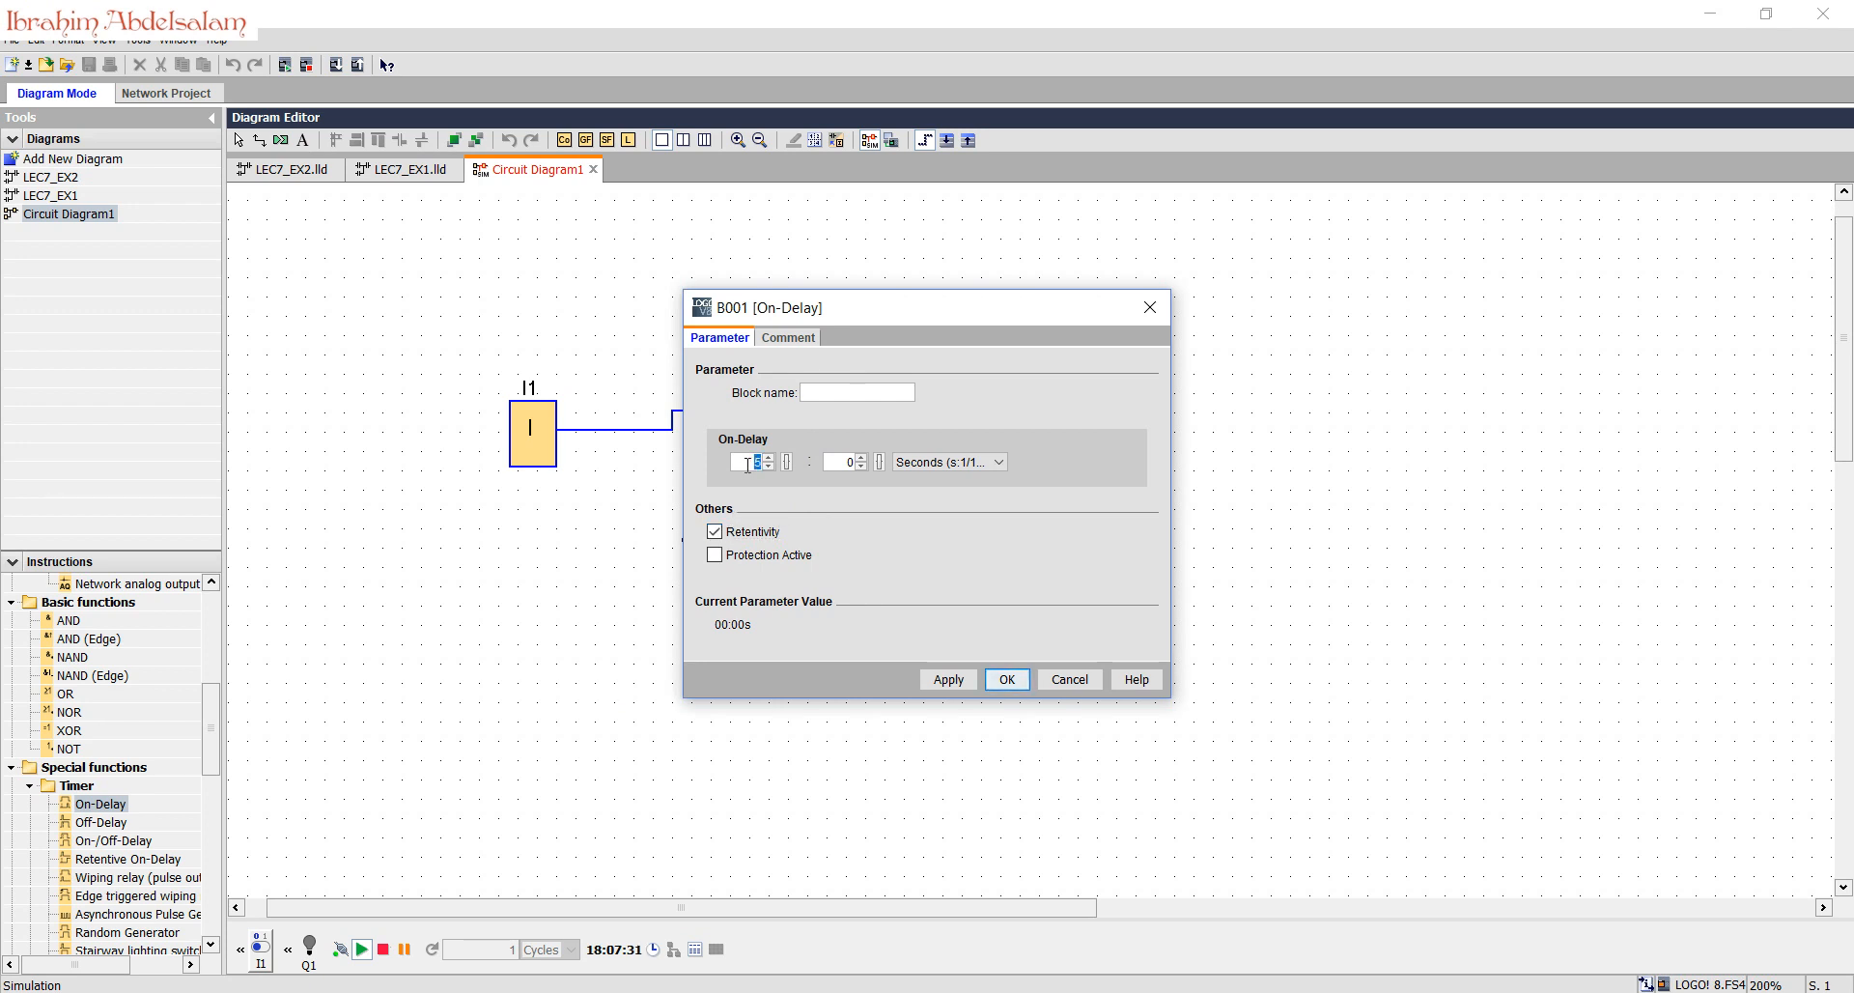
click(1007, 679)
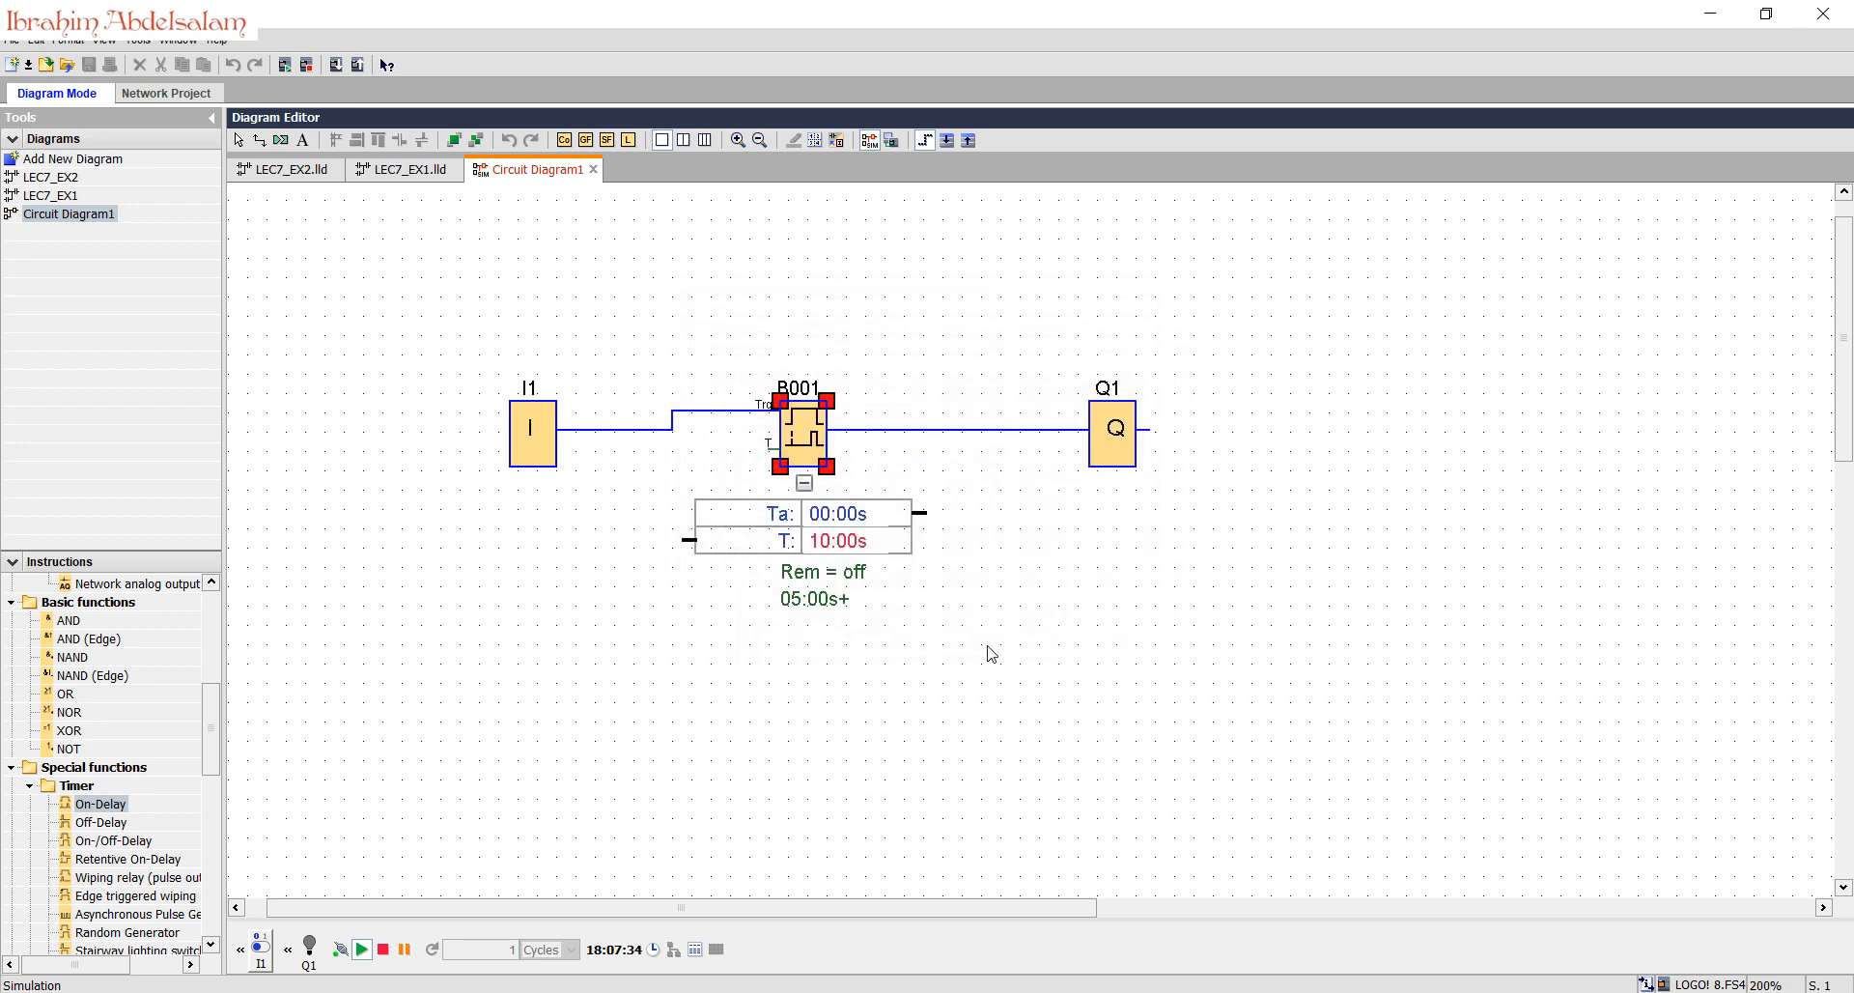
Step: Test B001's retentivity by switching I1 on, stopping and restarting the simulated program, and exit the simulation
click(263, 951)
click(340, 951)
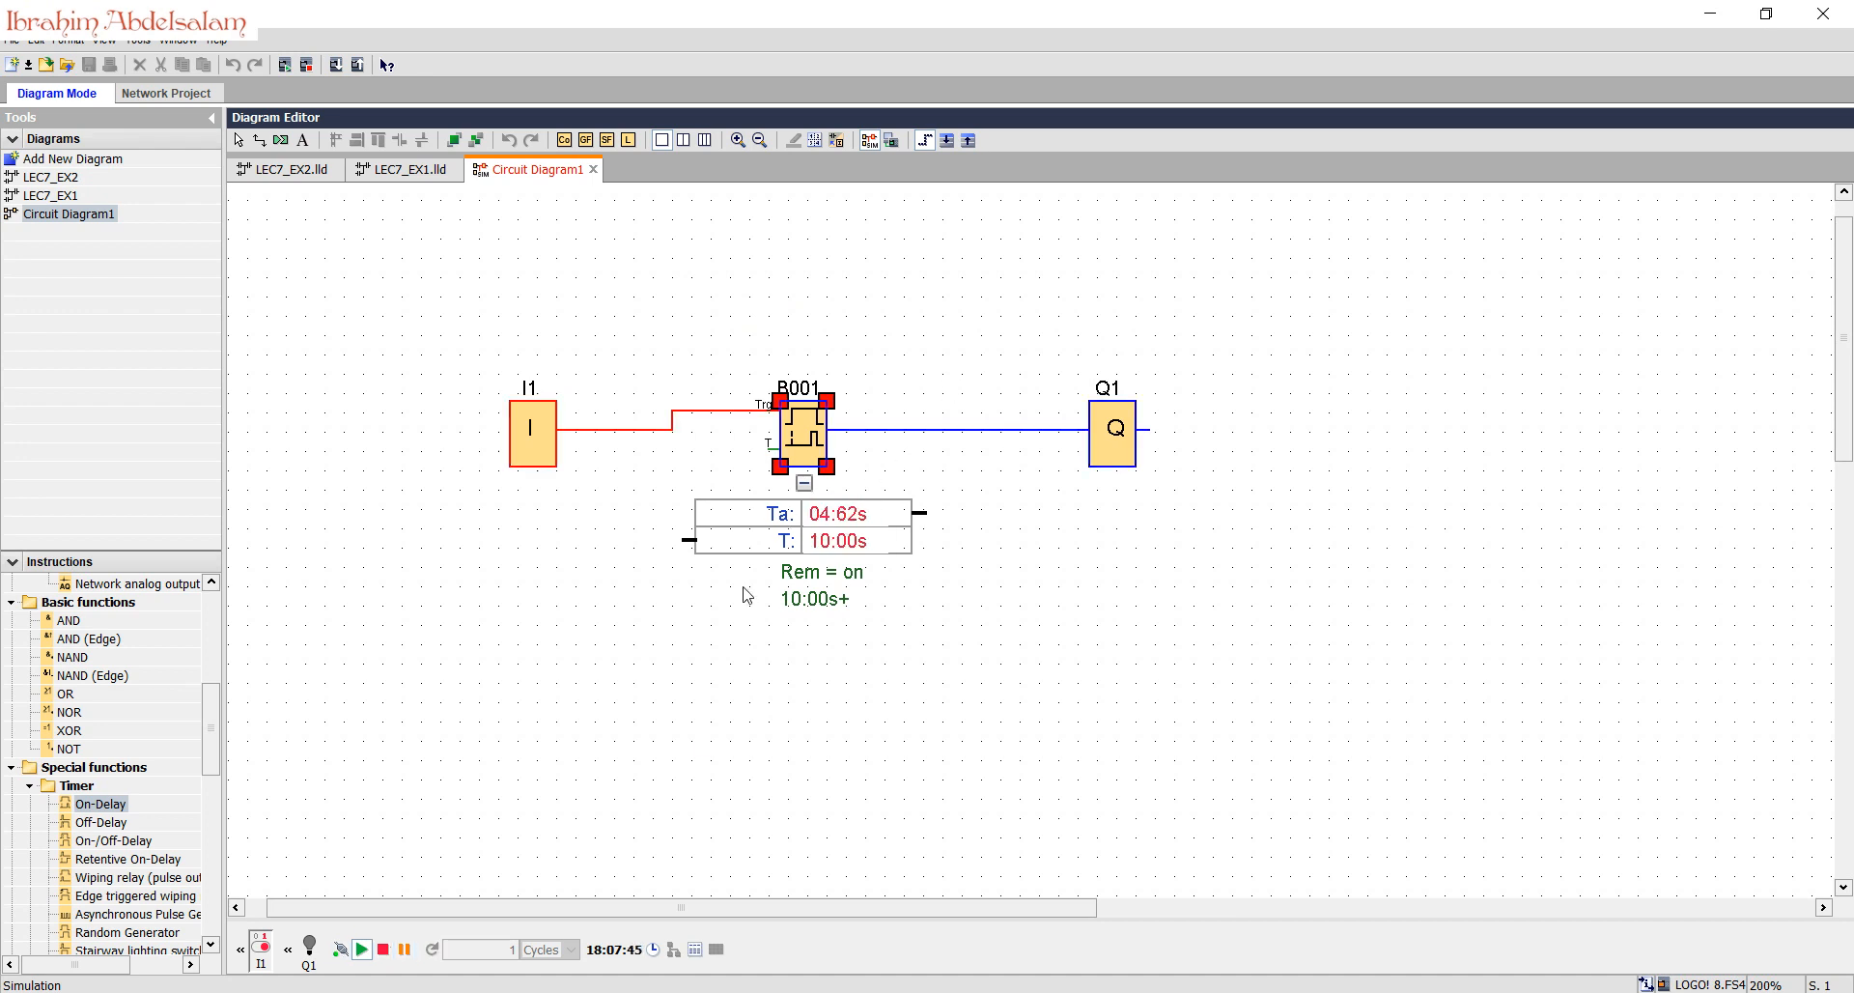
click(383, 951)
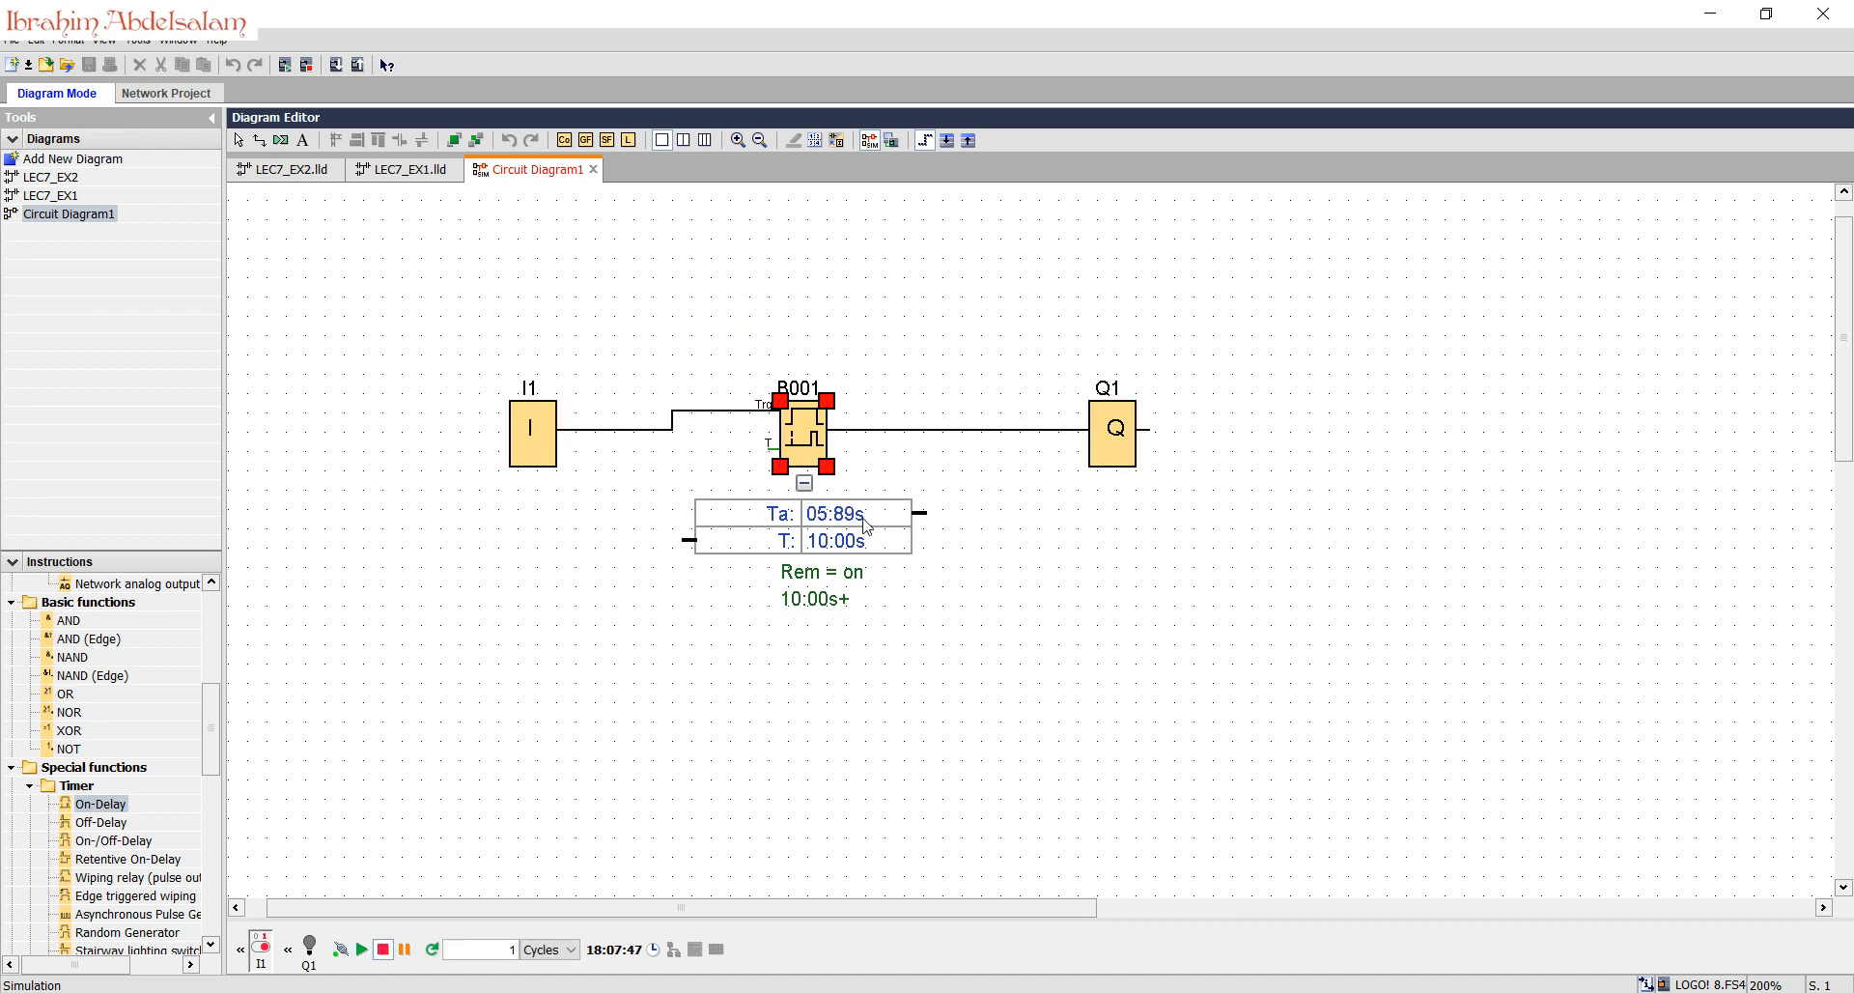
click(361, 949)
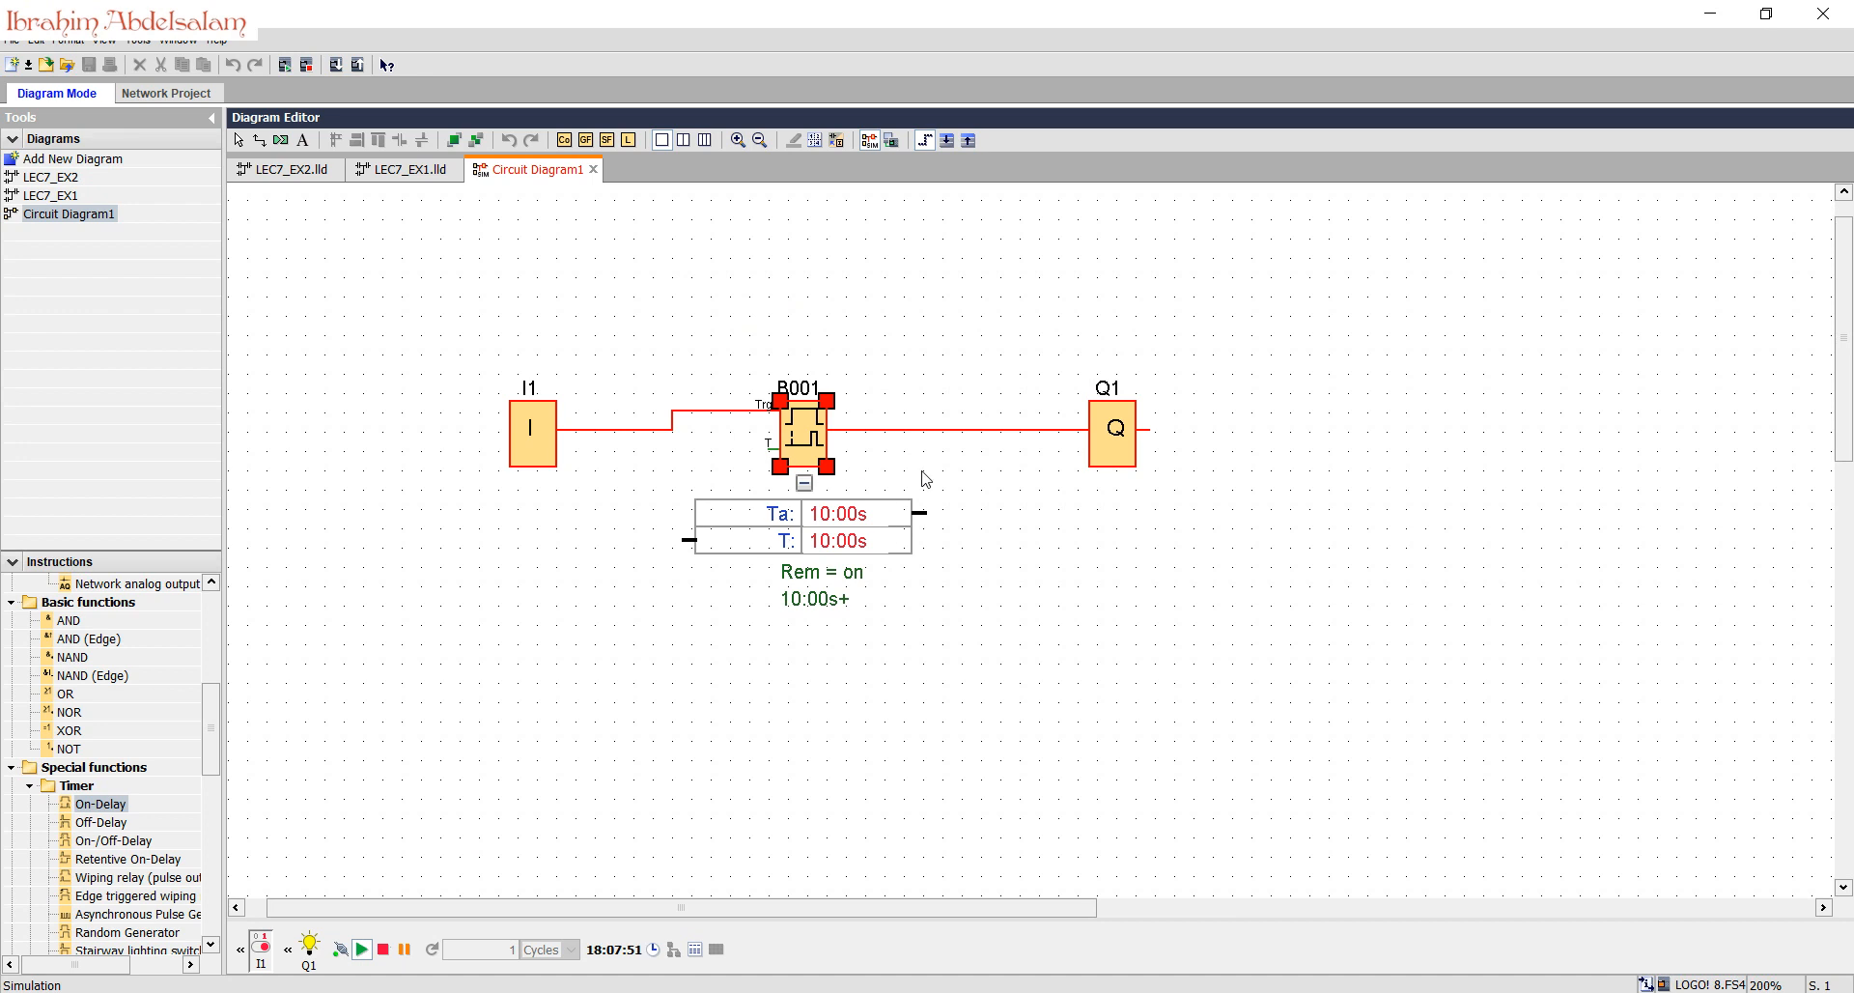
click(384, 950)
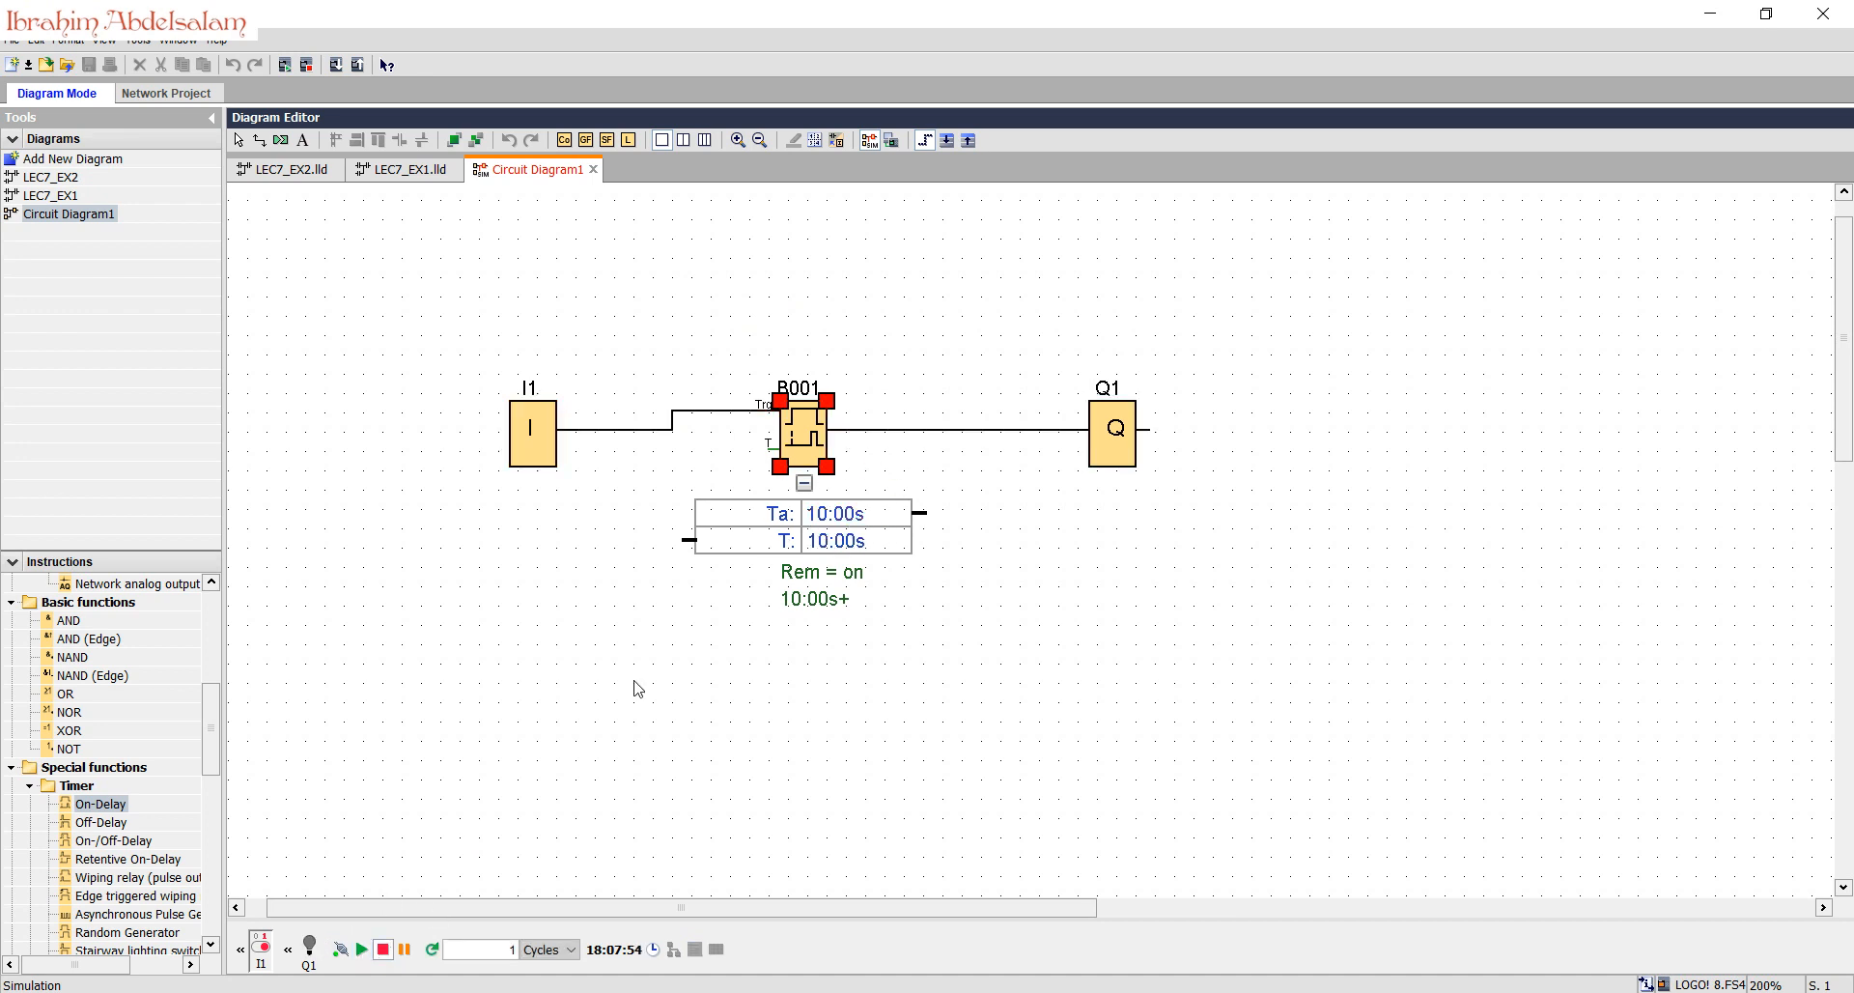
click(869, 147)
Step: View the Off-delay timer slide in PowerPoint, return to LOGO!Soft Comfort and briefly rerun the on-delay simulation
key(alt+Tab)
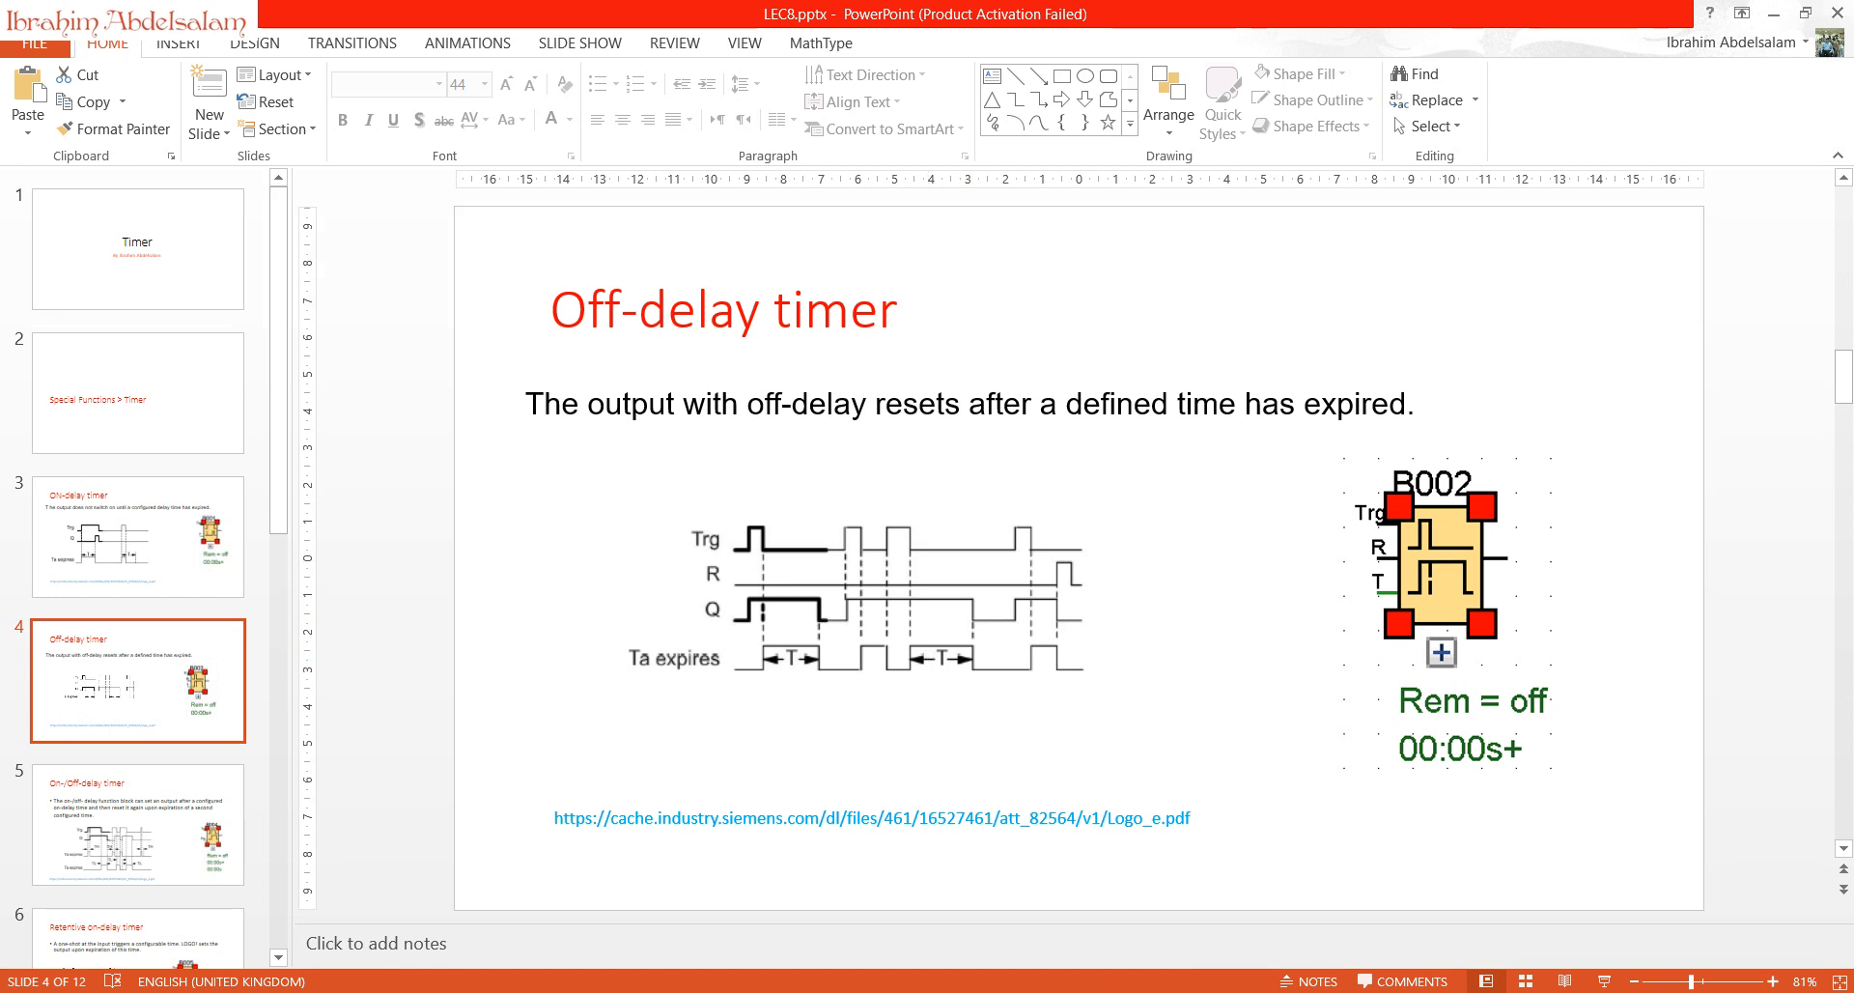
key(alt+Tab)
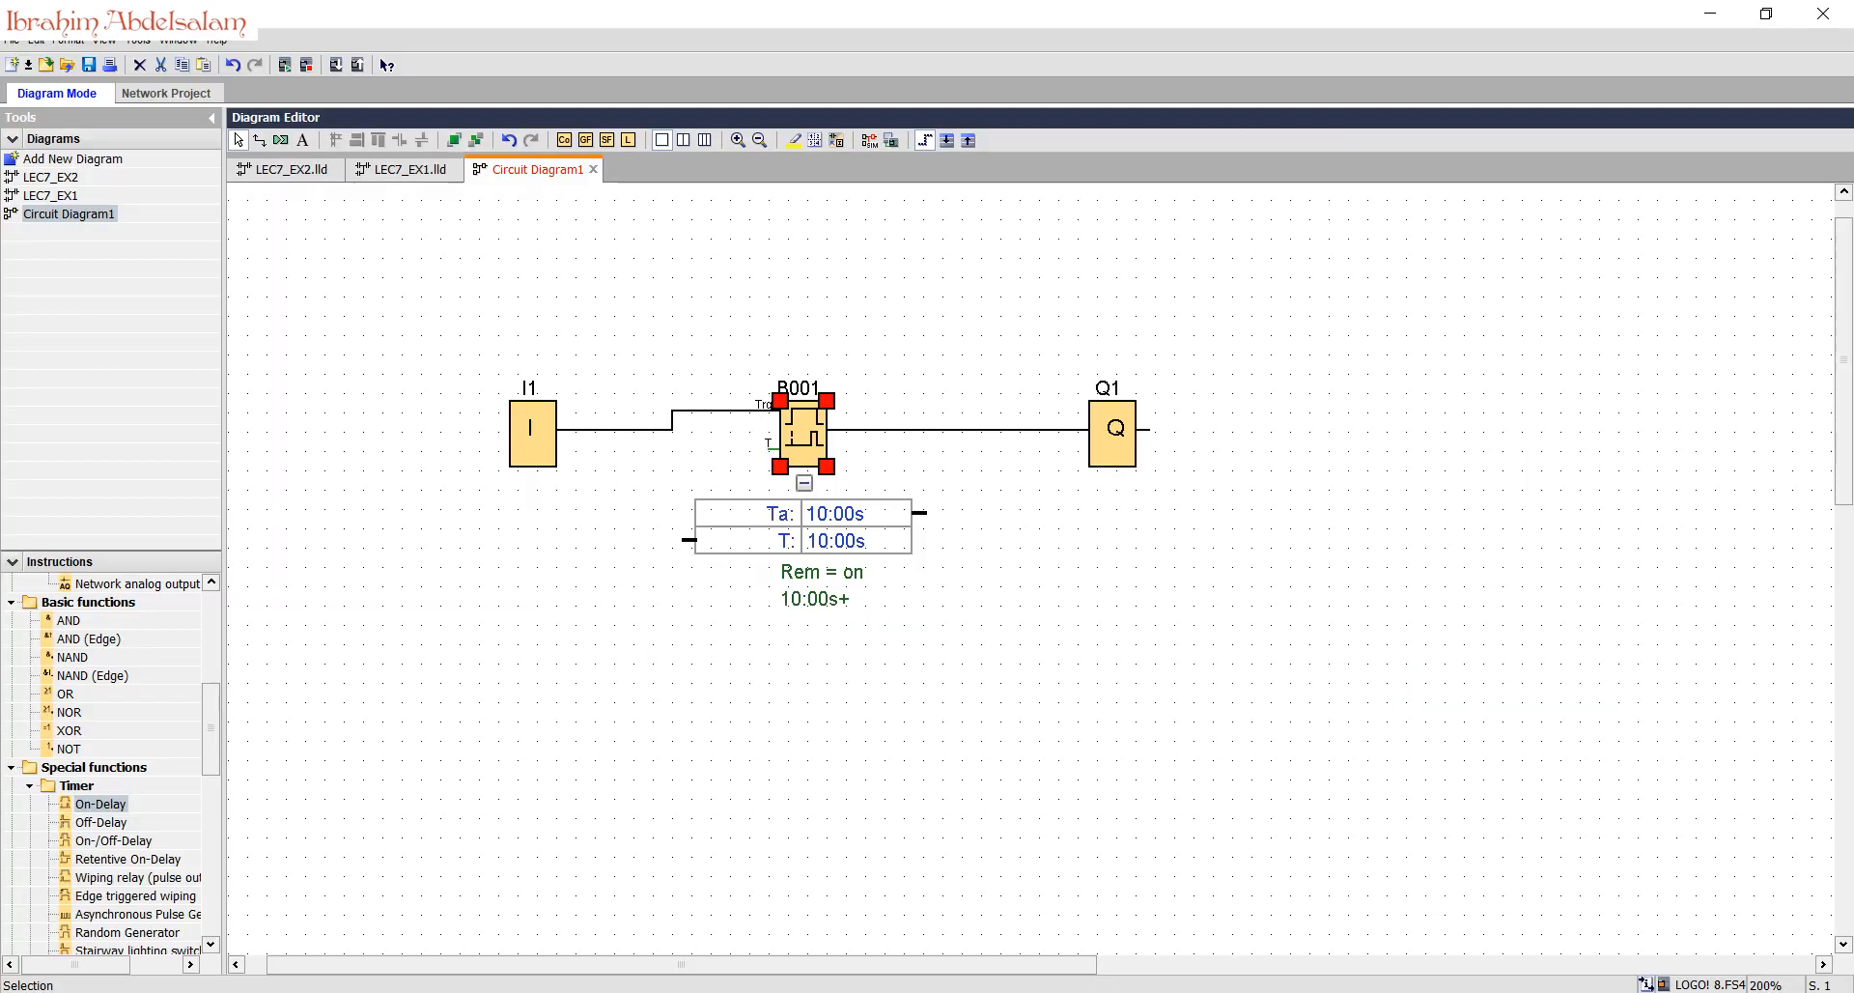
click(869, 142)
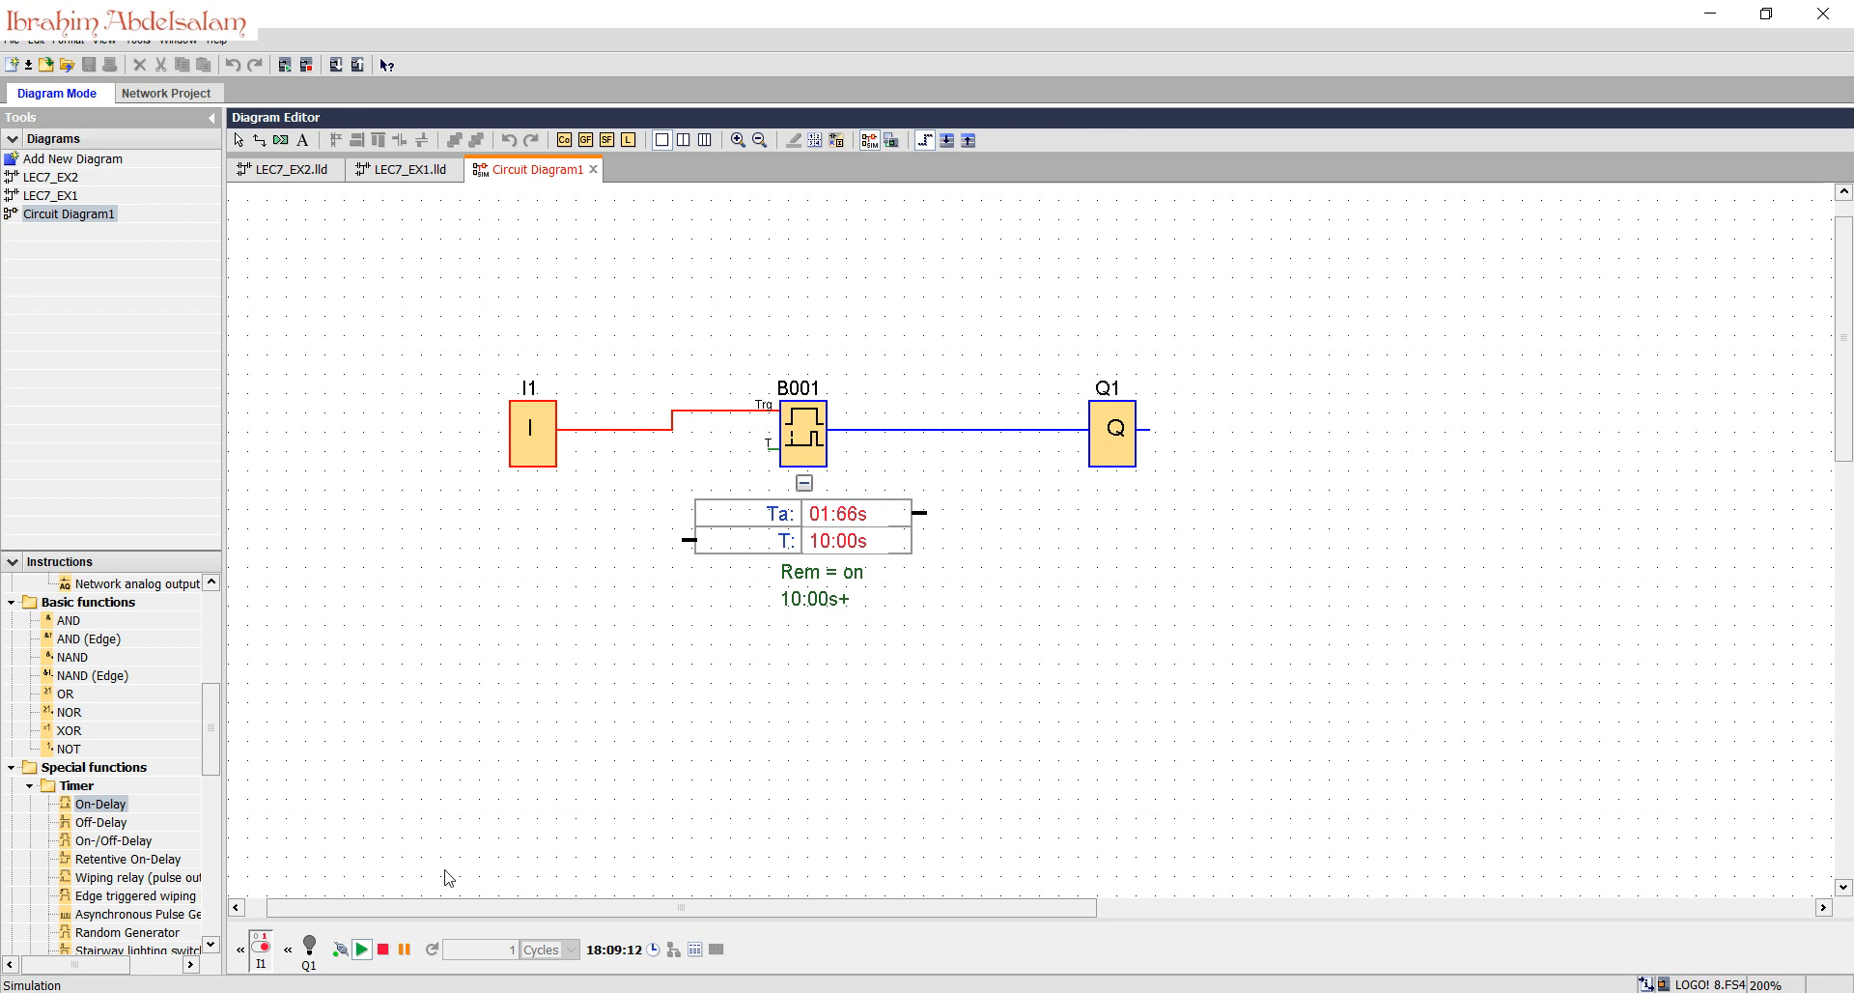
click(383, 949)
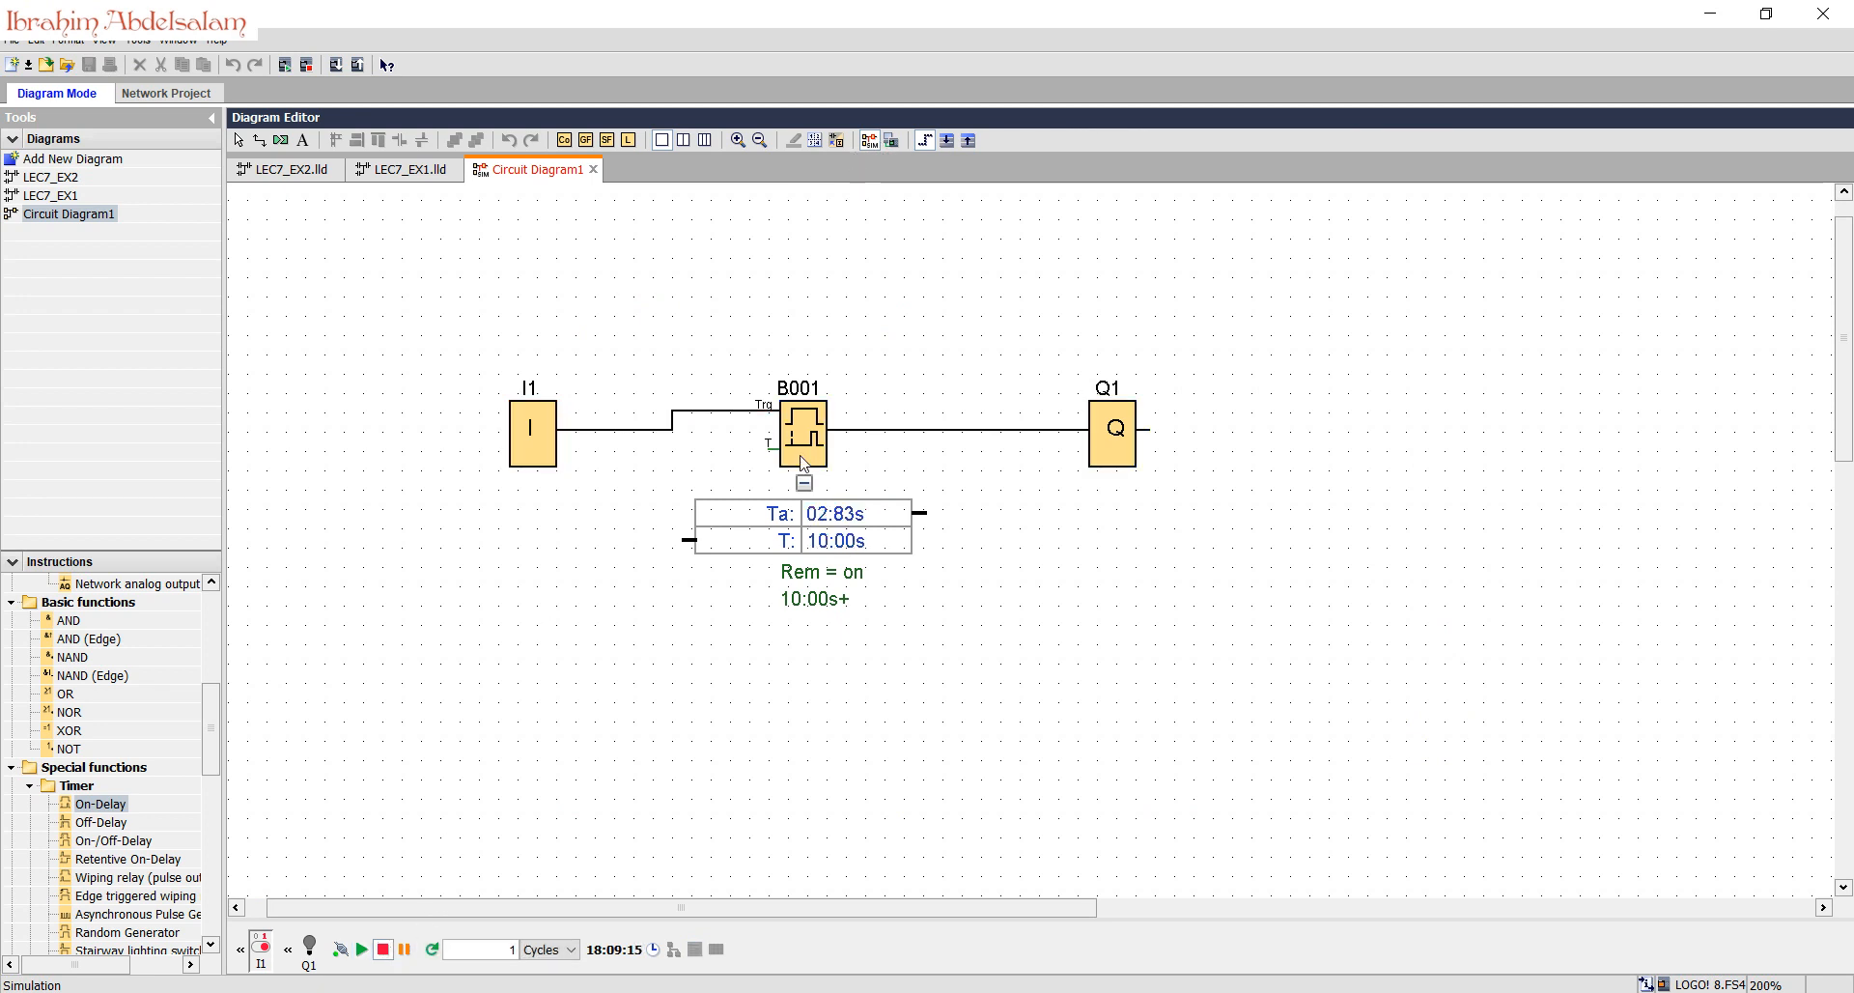
click(869, 142)
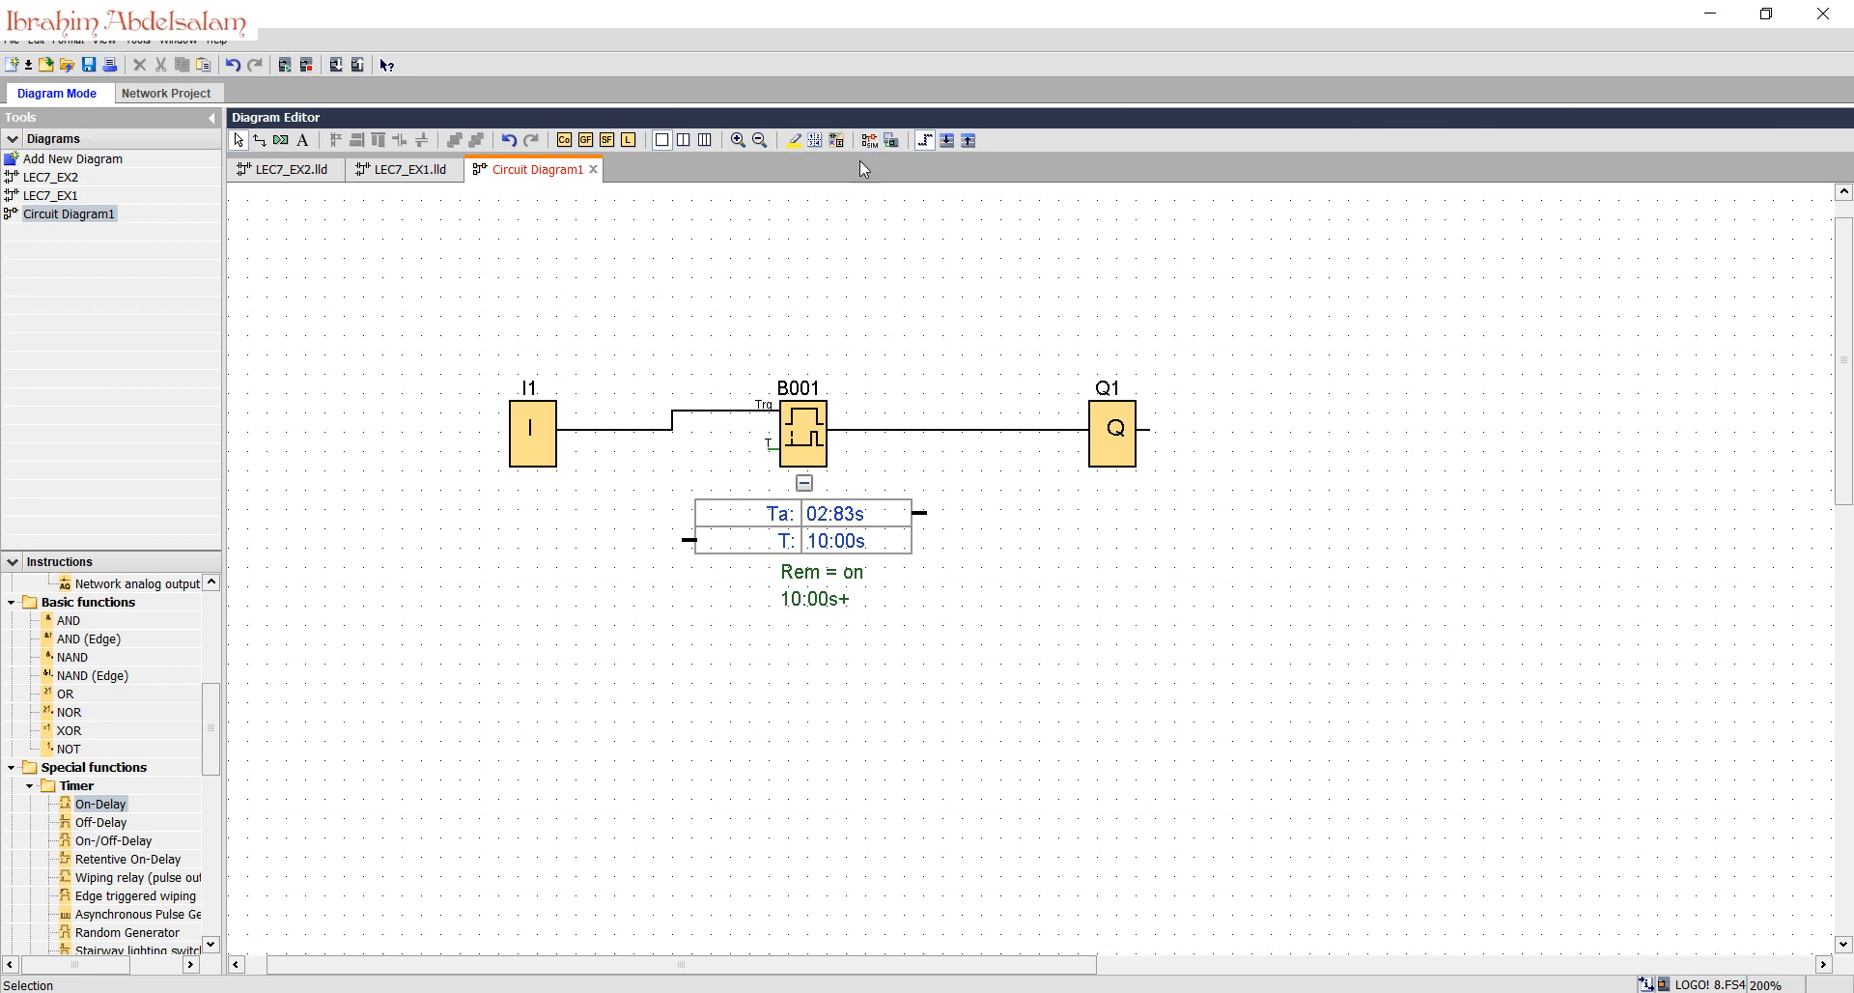
Step: Replace the on-delay timer with an Off-Delay timer, wiring I1 to its trigger and its output to Q1
click(774, 426)
key(Delete)
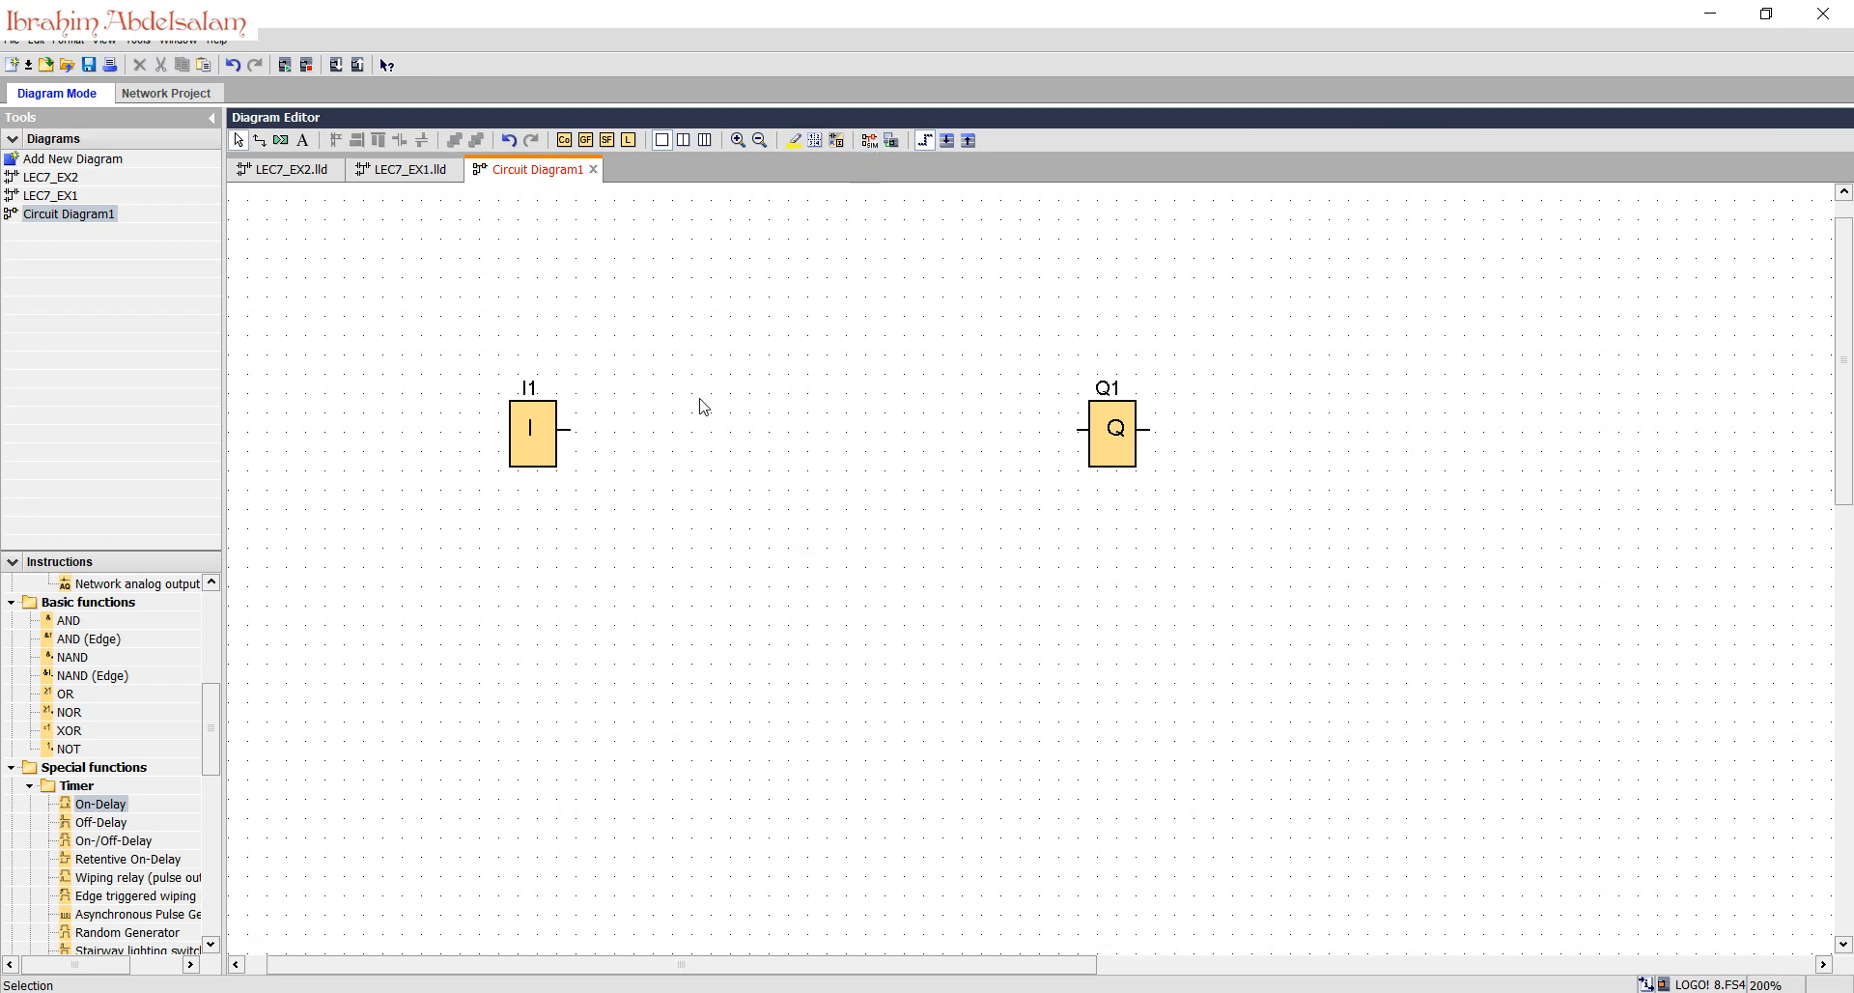
click(100, 822)
click(822, 494)
drag(820, 486, 572, 427)
drag(879, 432, 1082, 432)
key(Escape)
Step: Set the delay of the Off-Delay timer B001 to 5 seconds
double_click(806, 427)
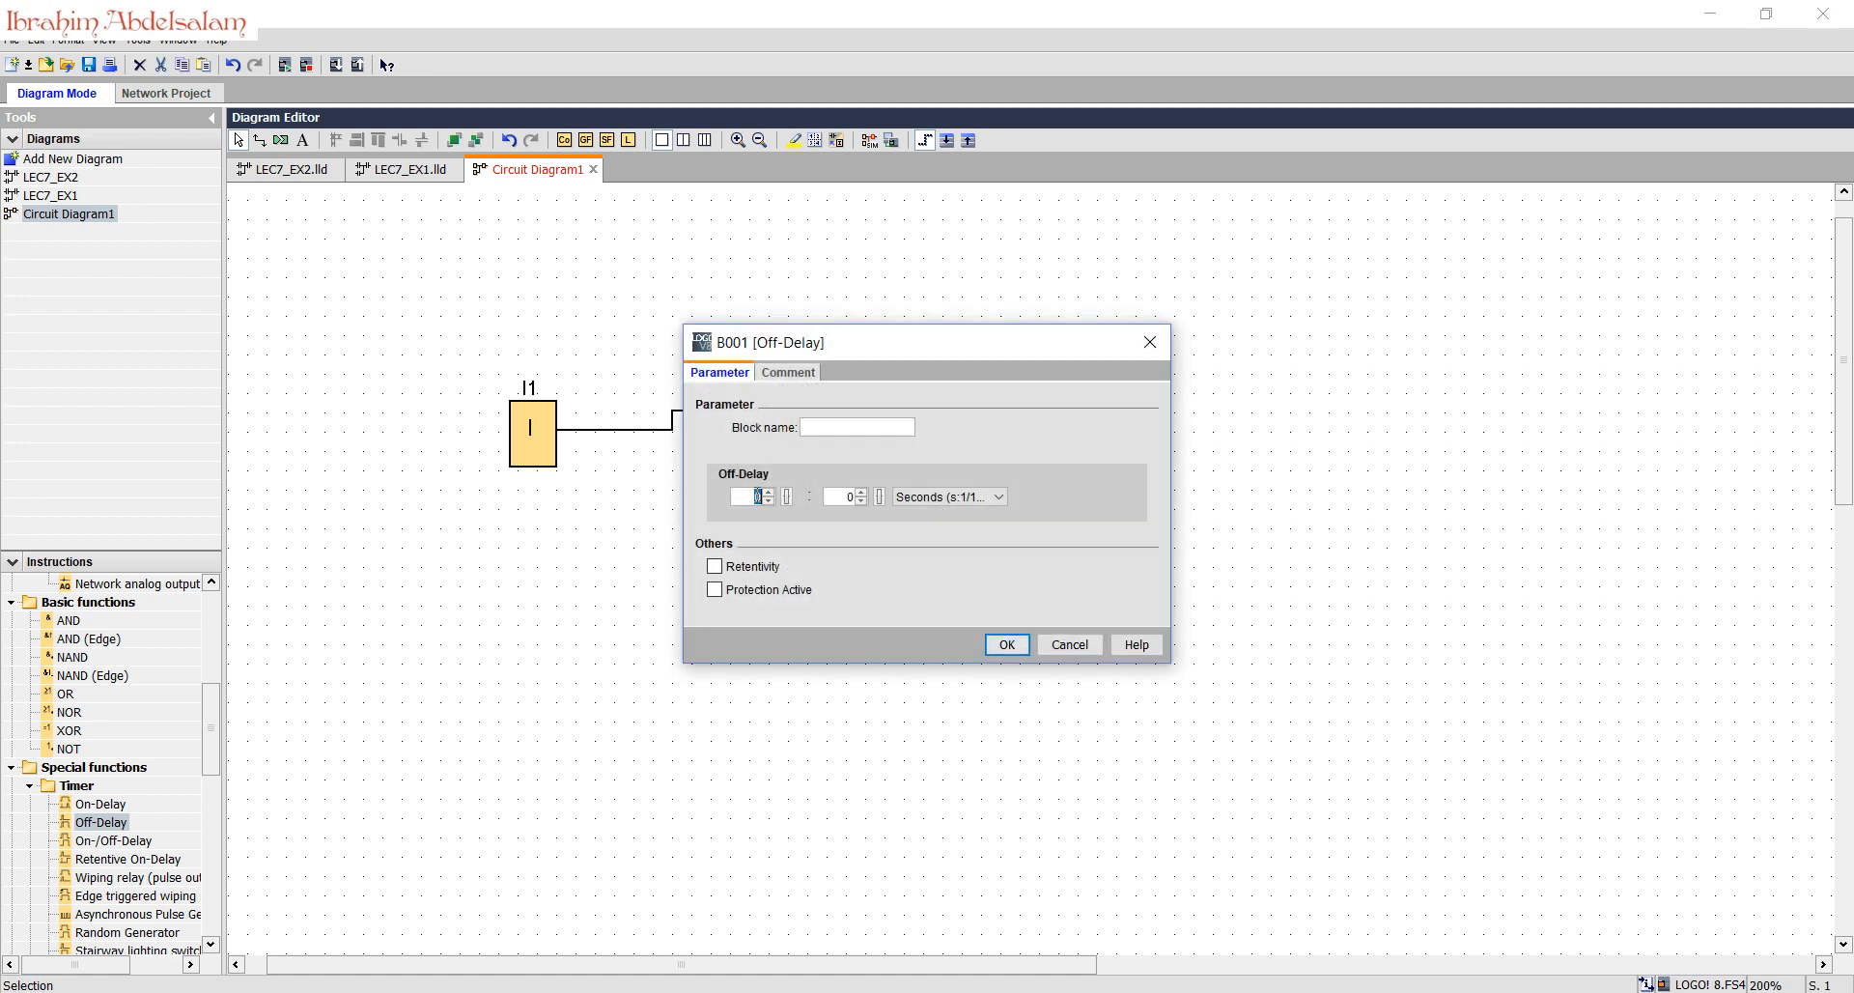
text(5)
click(1022, 642)
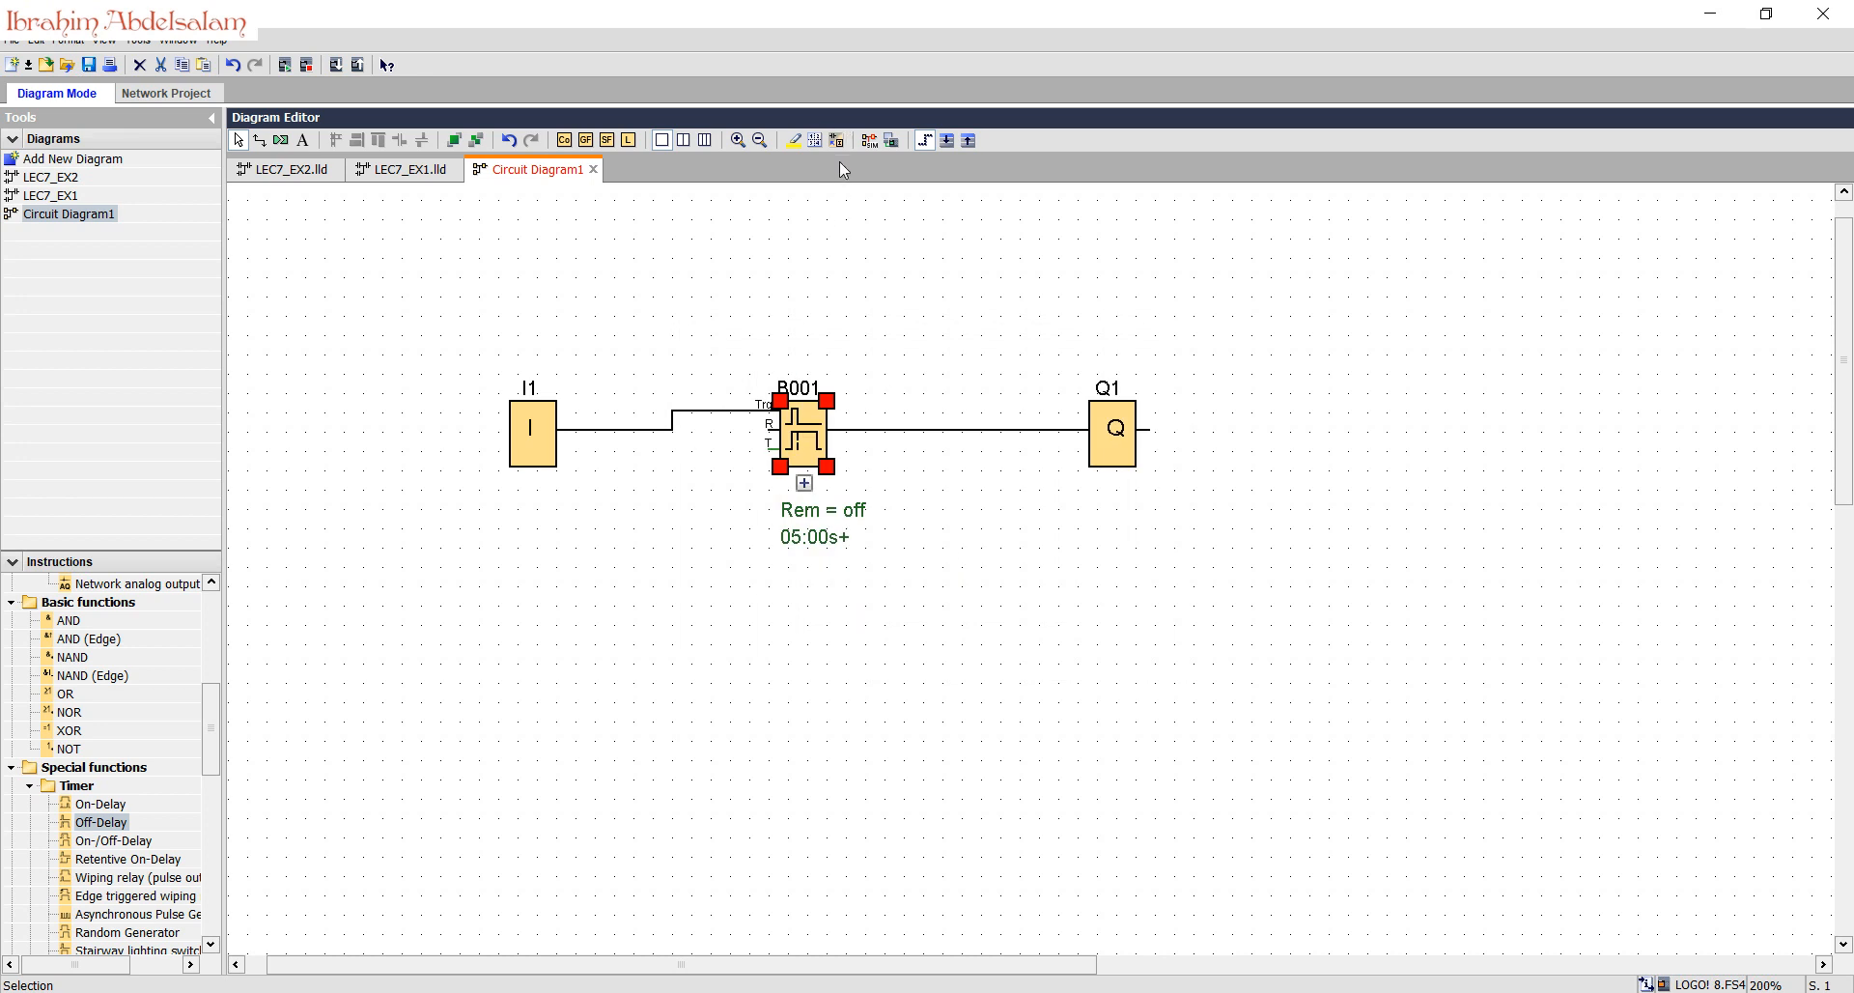
Step: Simulate the off-delay circuit, switching I1 on and off repeatedly to test how Q1 responds
click(868, 143)
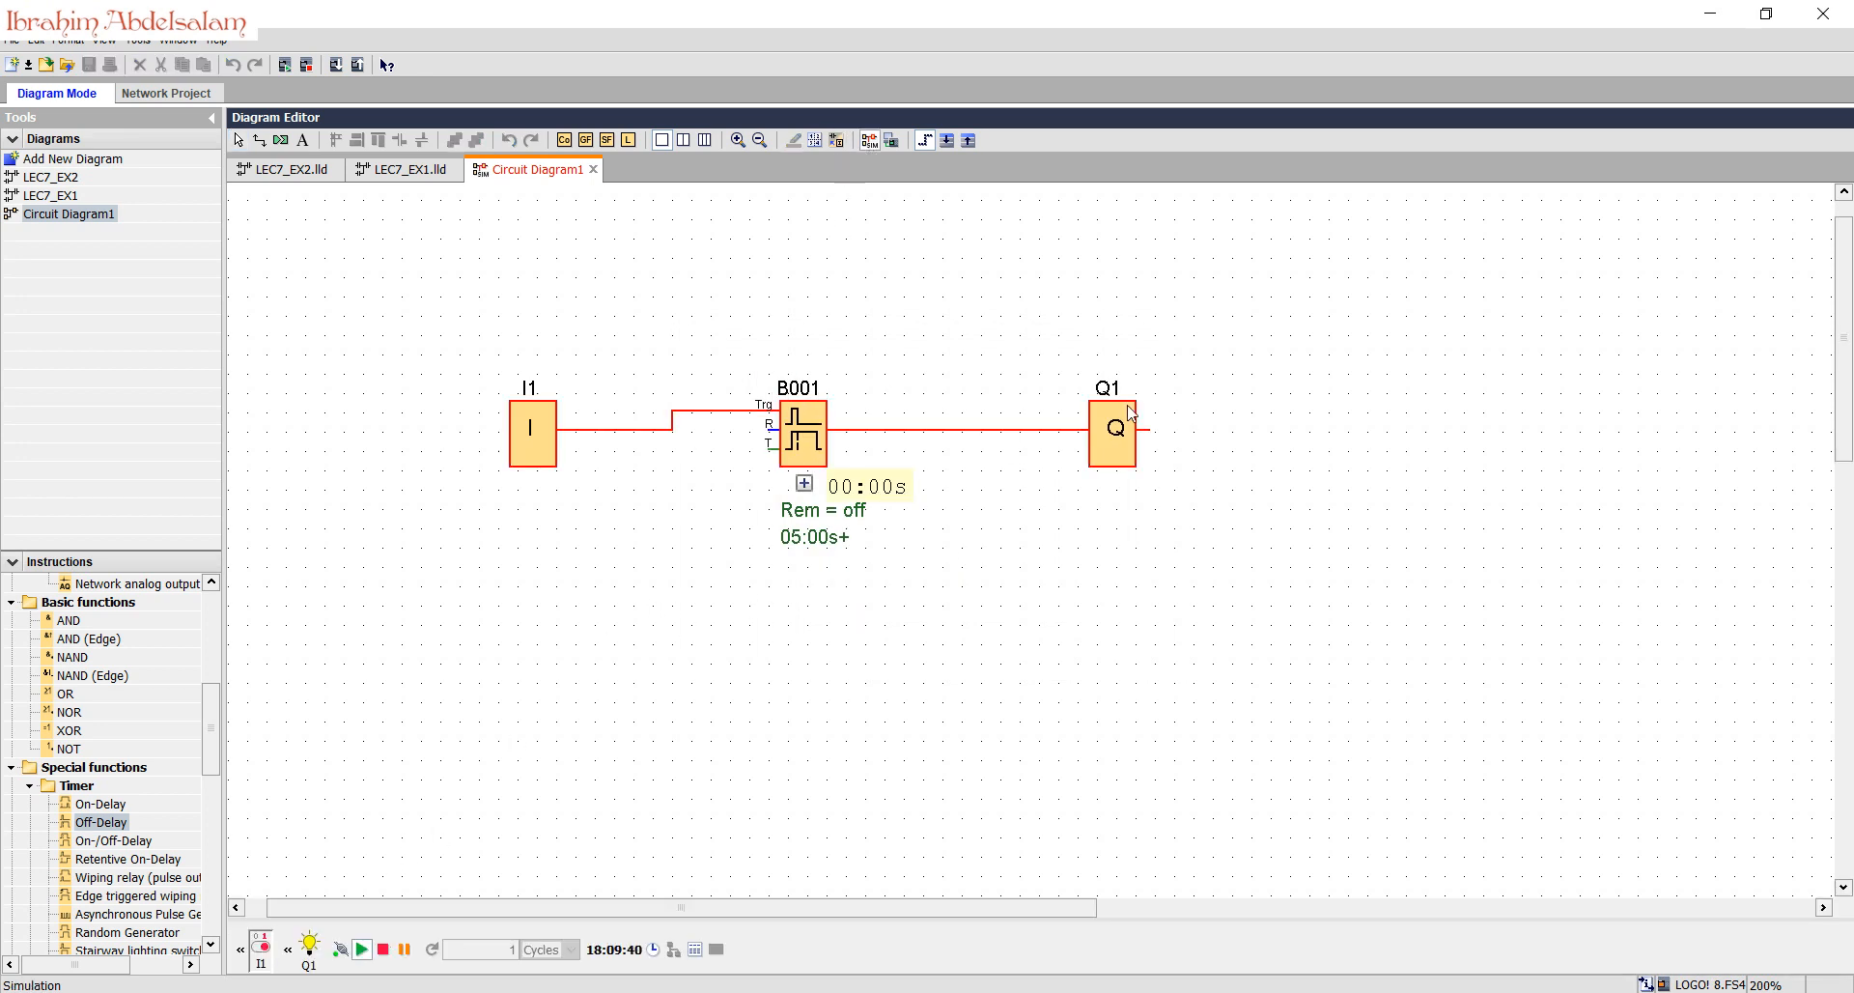
click(259, 948)
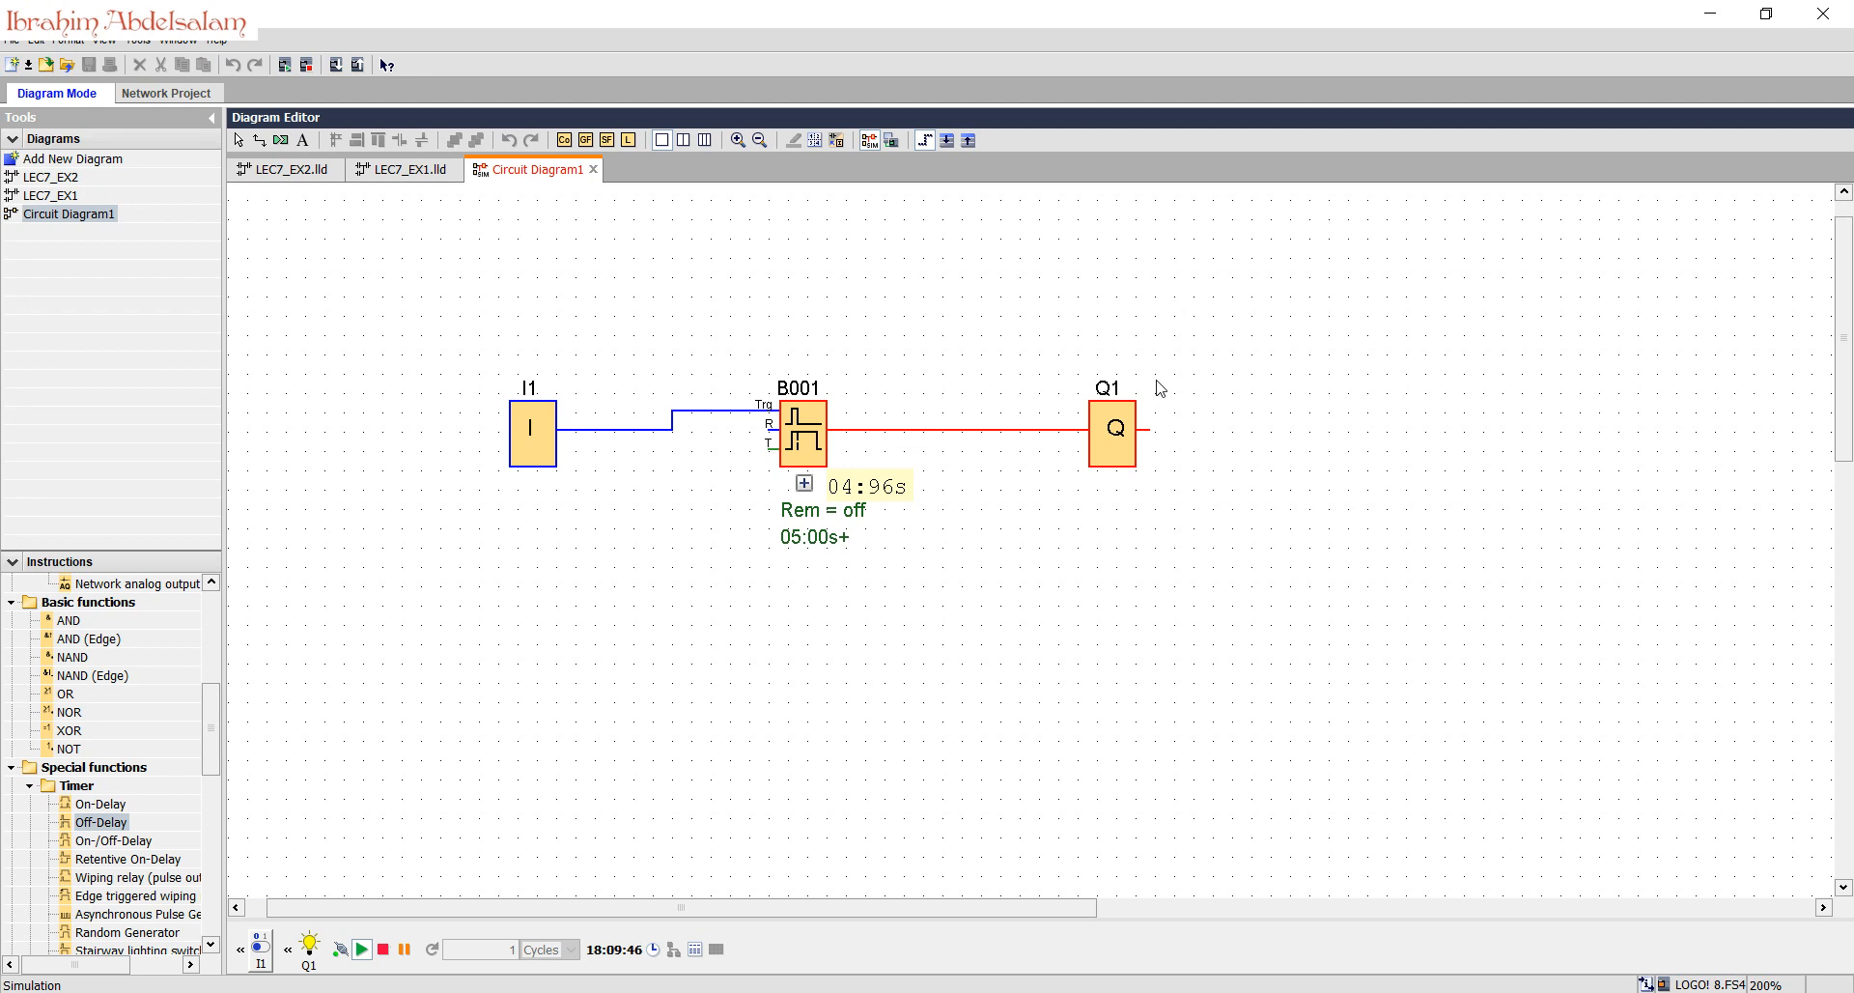
click(260, 962)
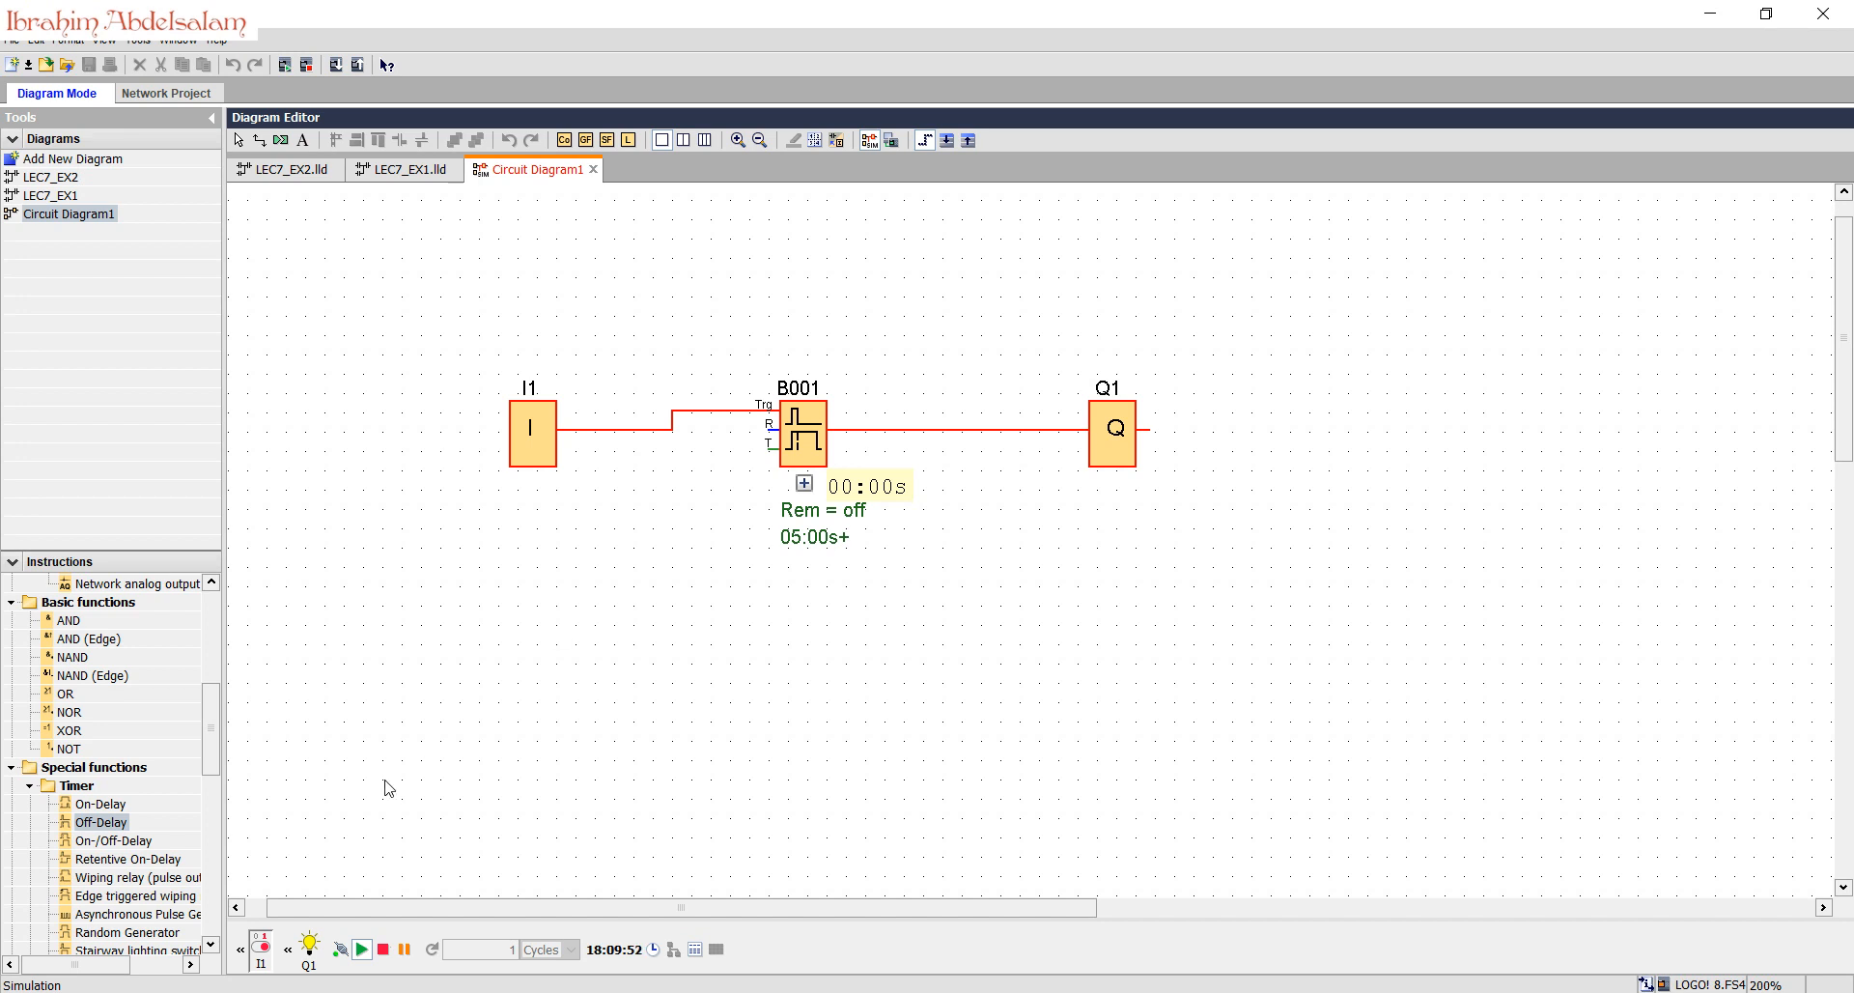
click(260, 950)
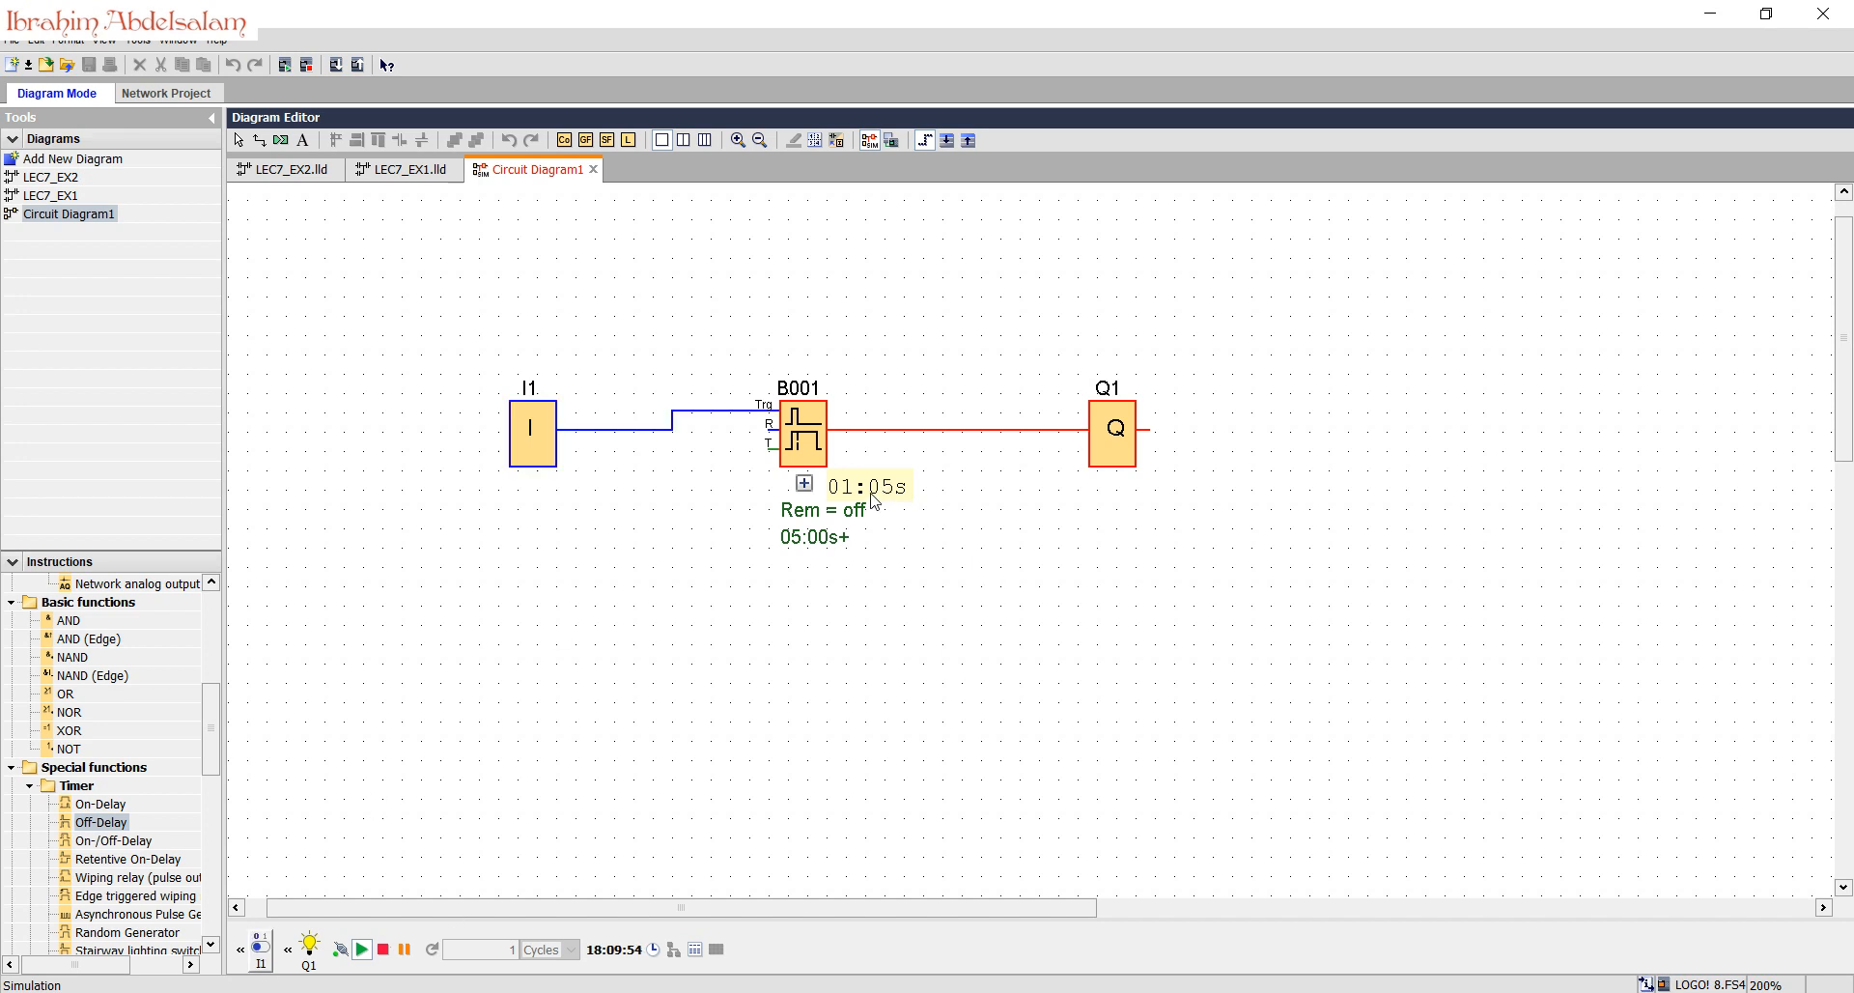
click(259, 951)
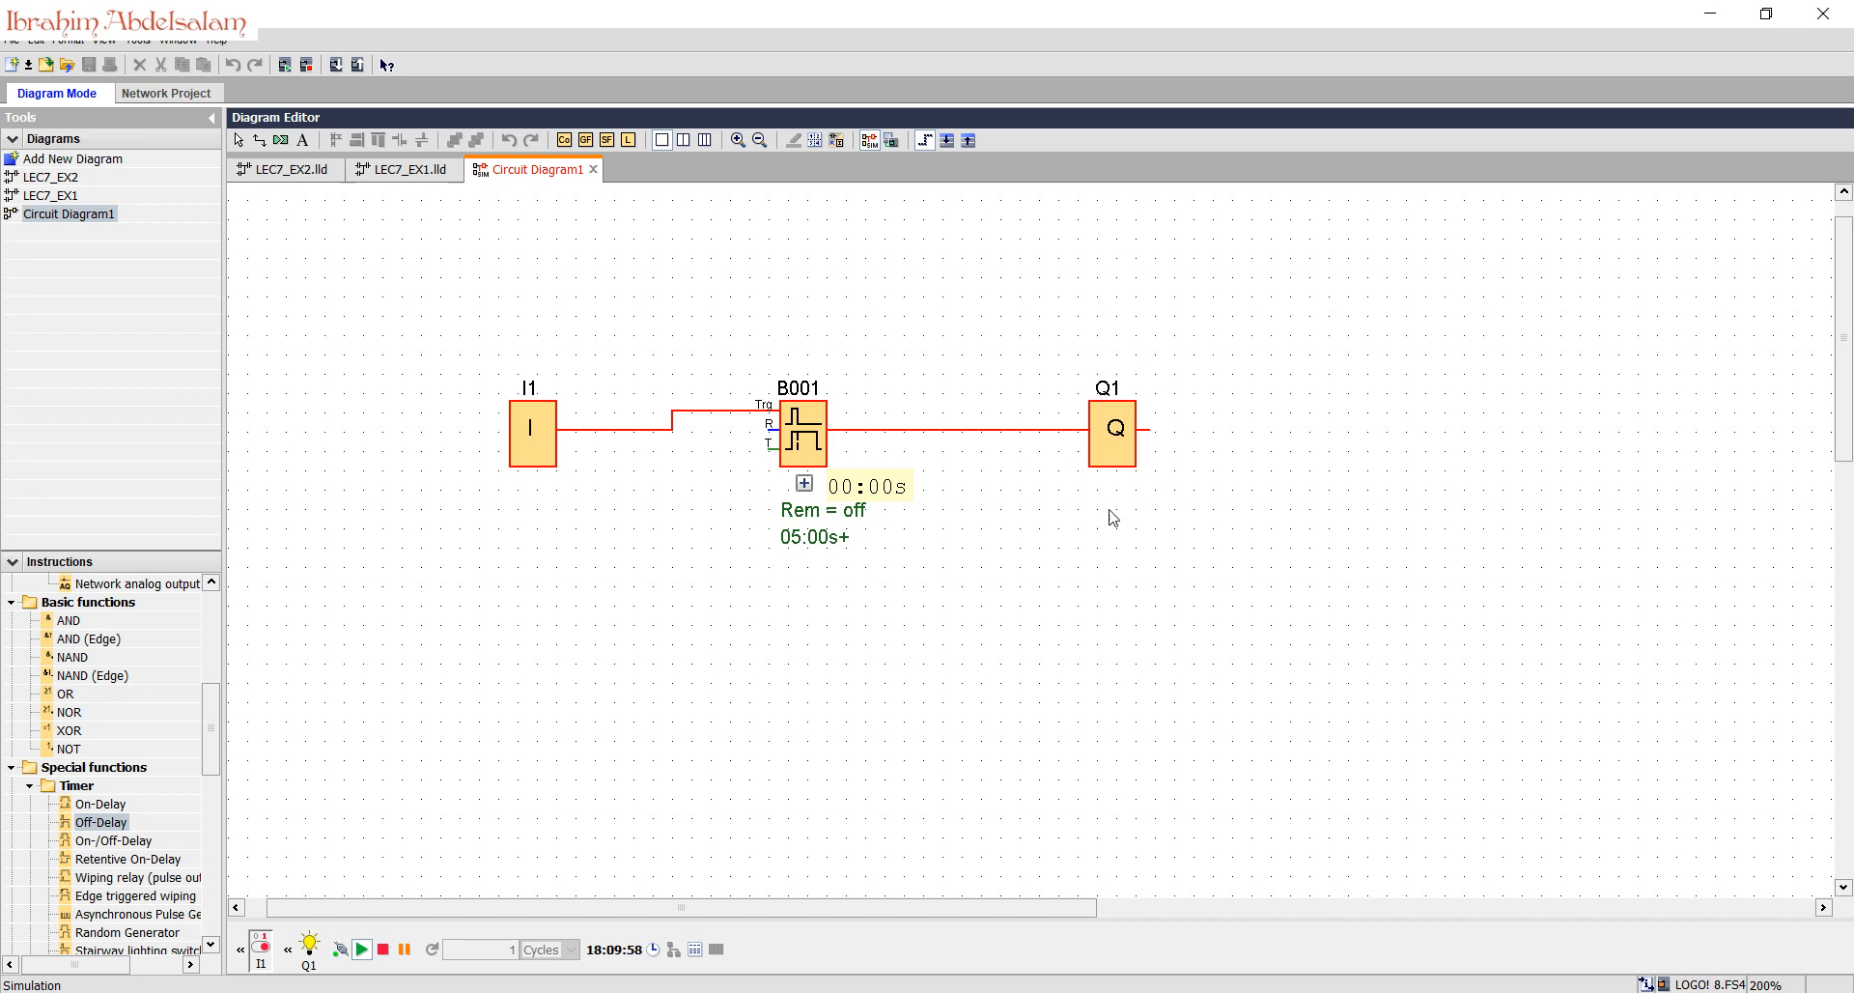
click(260, 954)
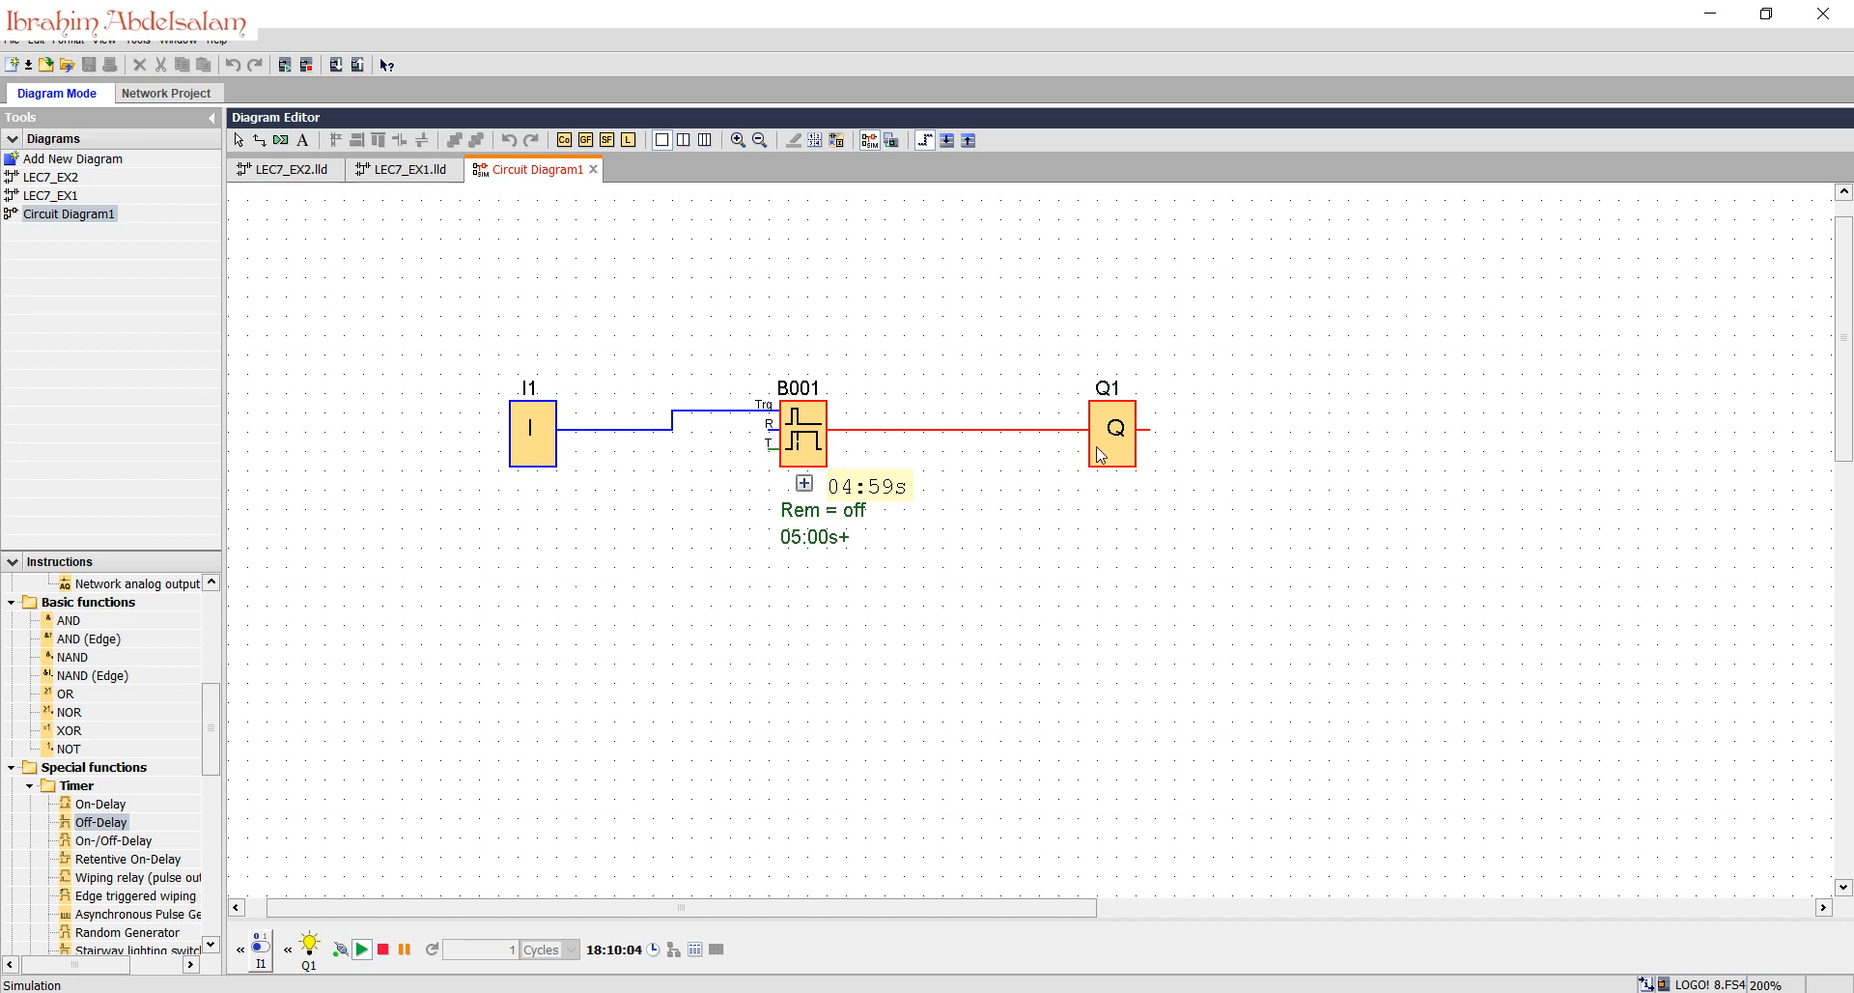
Step: End the simulation and replace the Off-Delay timer with an On-/Off-Delay timer between I1 and Q1
click(875, 143)
click(797, 417)
key(Delete)
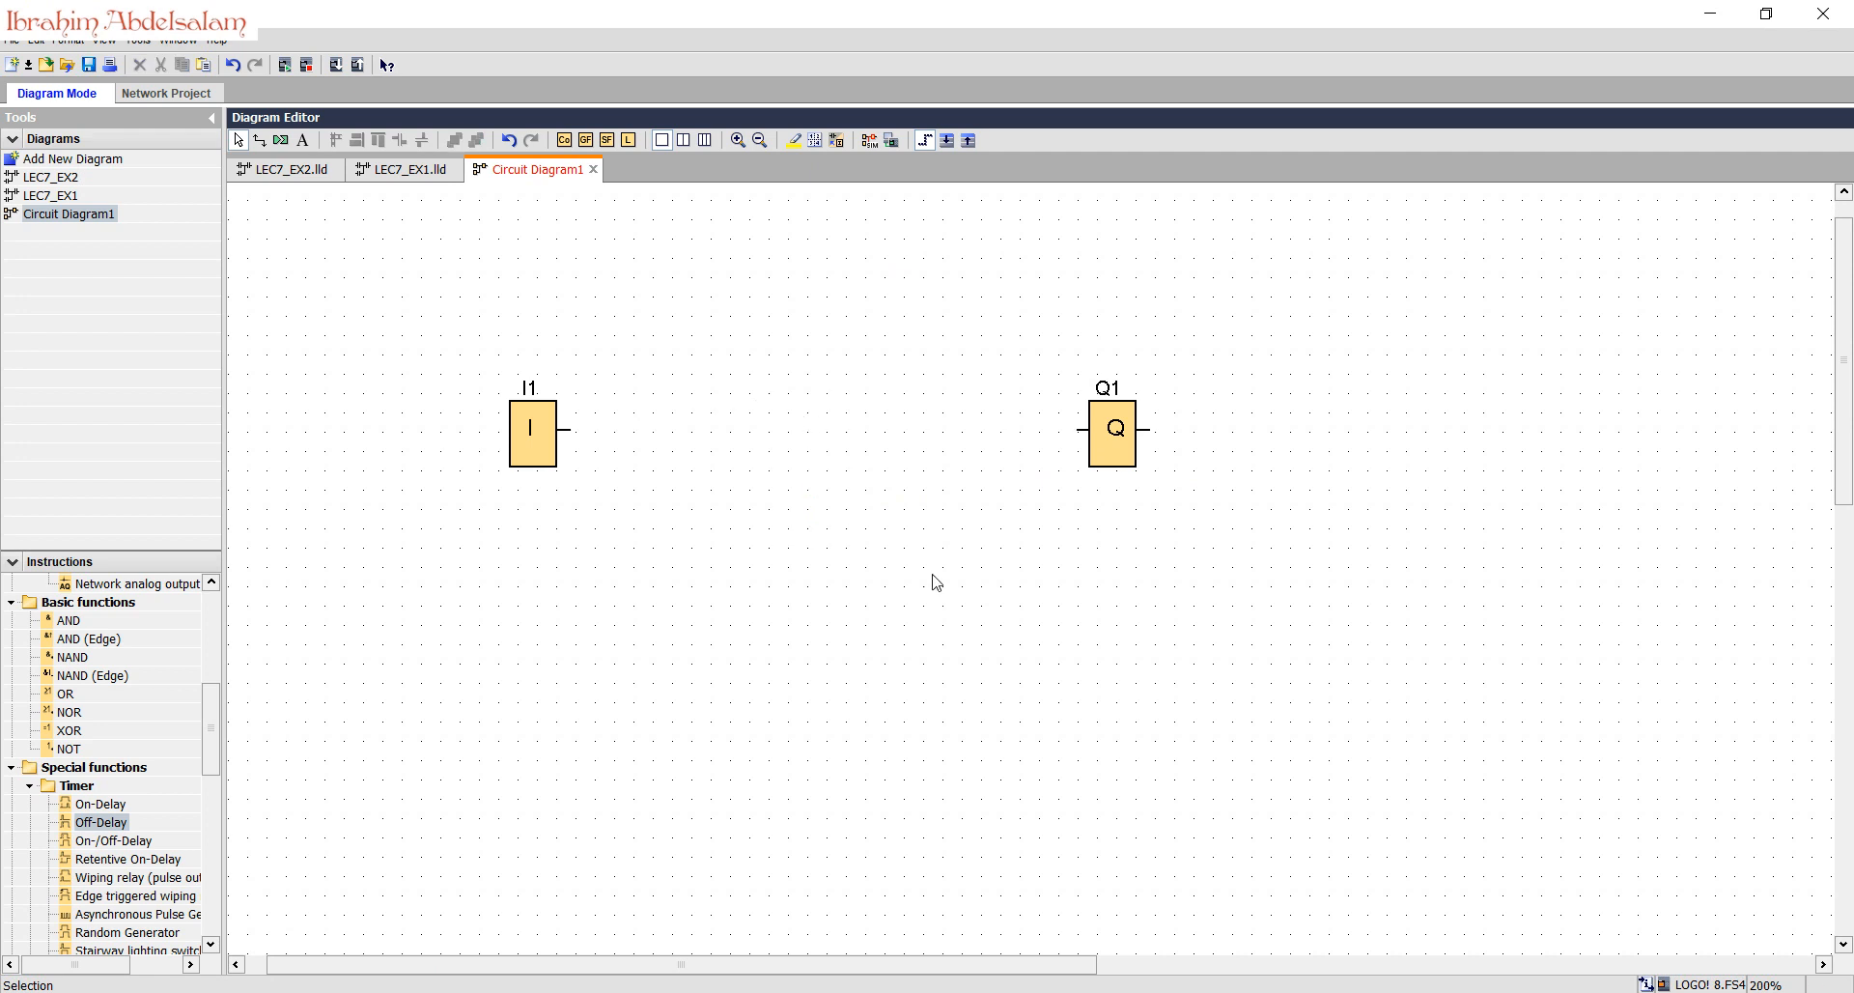
drag(119, 843, 803, 396)
Step: Set the timer's on time and off time to 5 seconds each, and wire it between I1 and Q1
double_click(804, 396)
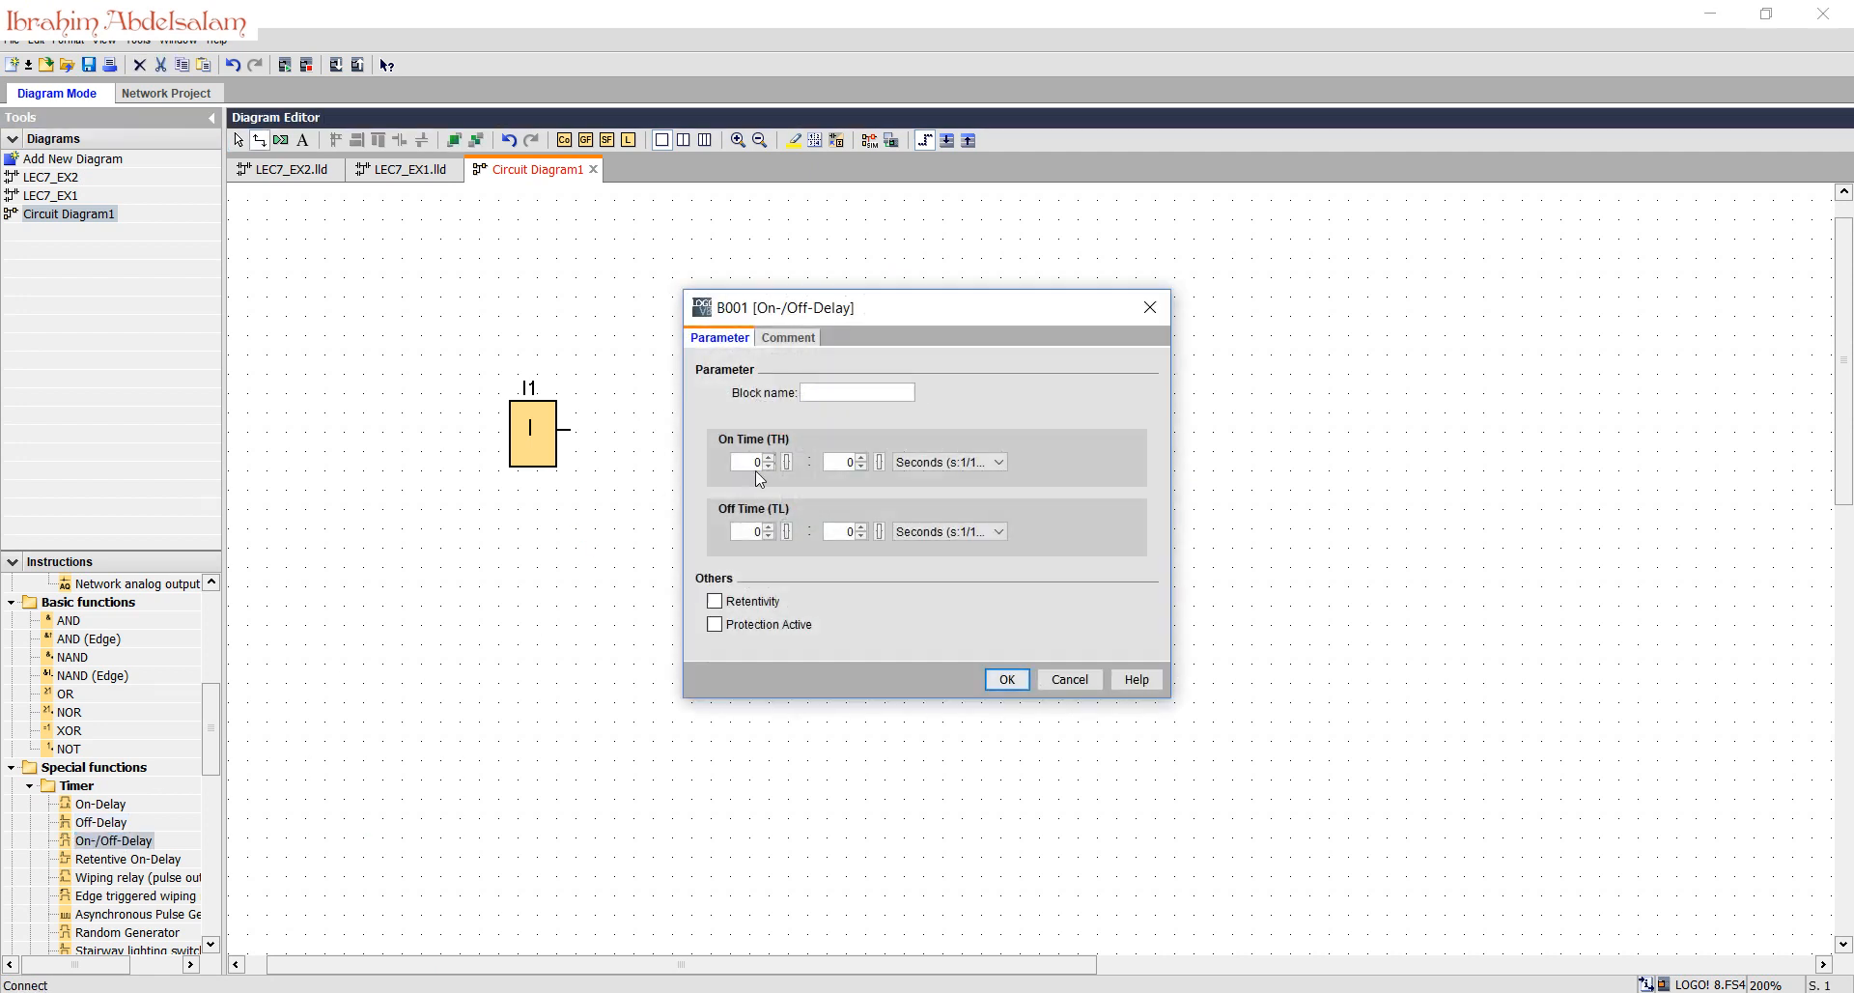
text(5)
double_click(747, 537)
click(1022, 680)
drag(571, 429, 1099, 438)
Step: Simulate the On-/Off-Delay circuit by switching I1 on and off to test Q1, and end the simulation
click(868, 141)
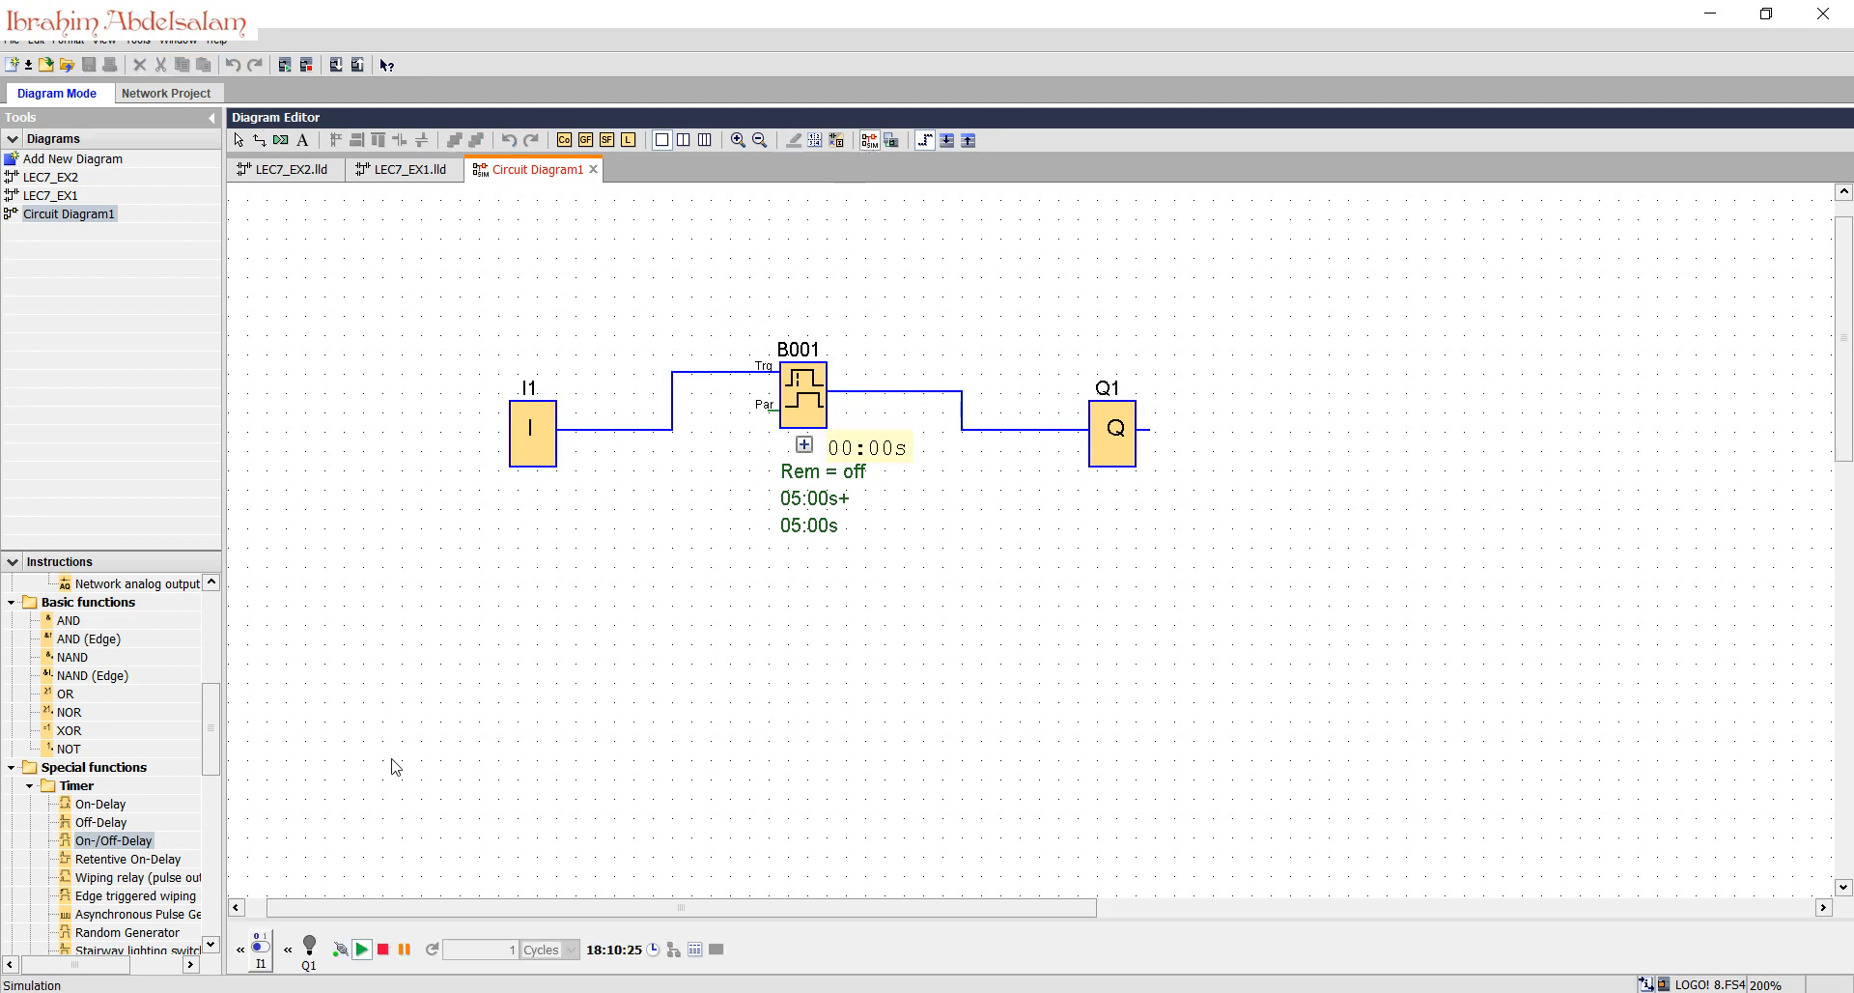
click(263, 952)
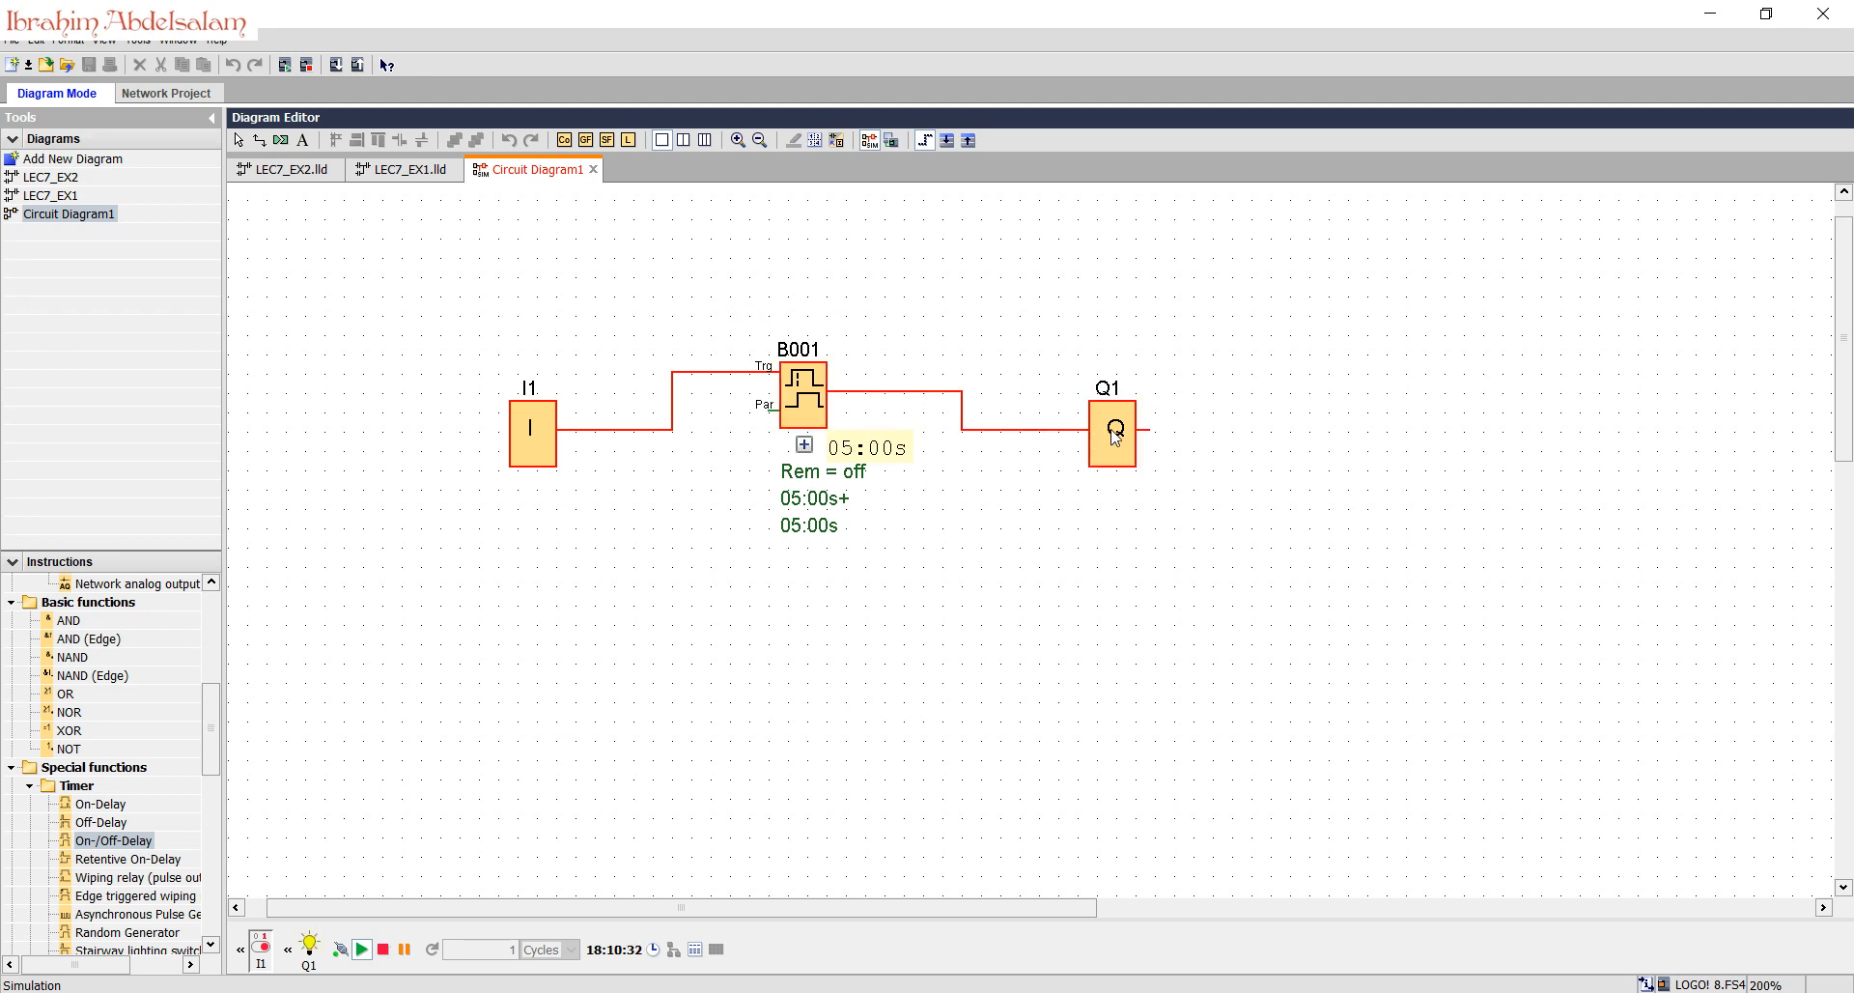
click(263, 948)
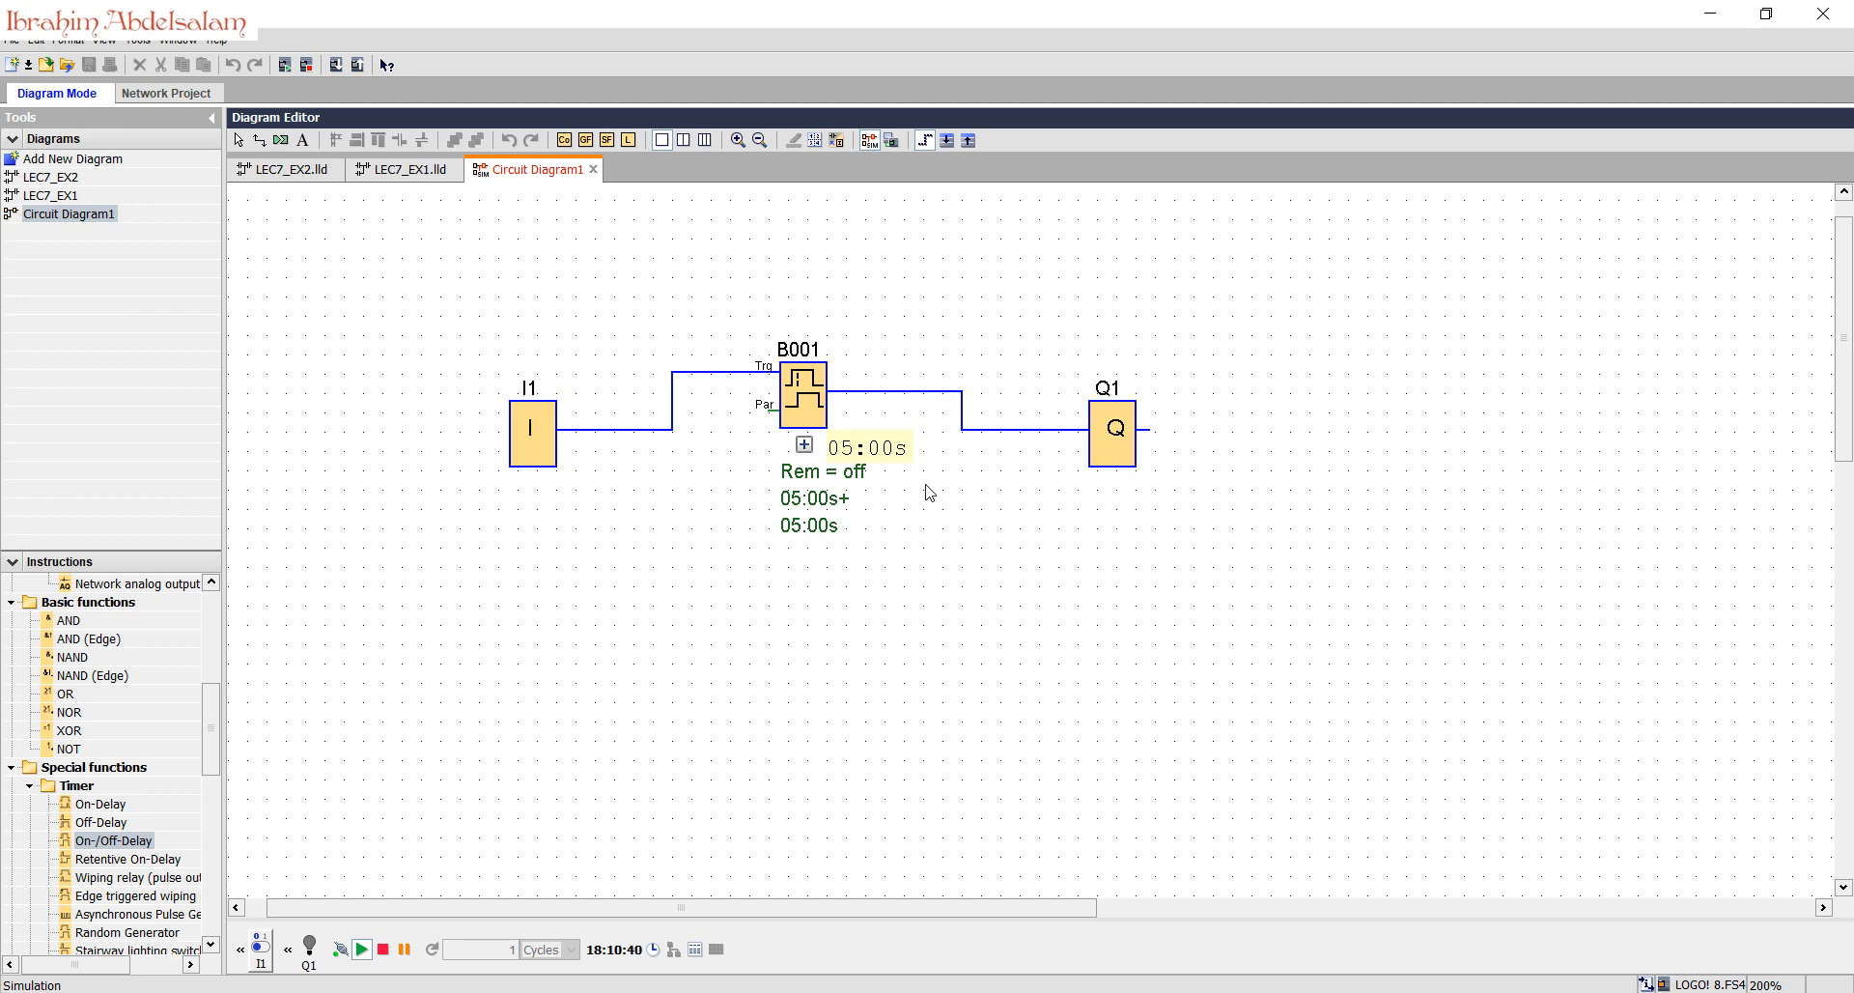
click(870, 140)
Step: Replace the On-/Off-Delay timer with a Retentive On-Delay timer, wiring I1 to its trigger and its output to Q1
click(798, 406)
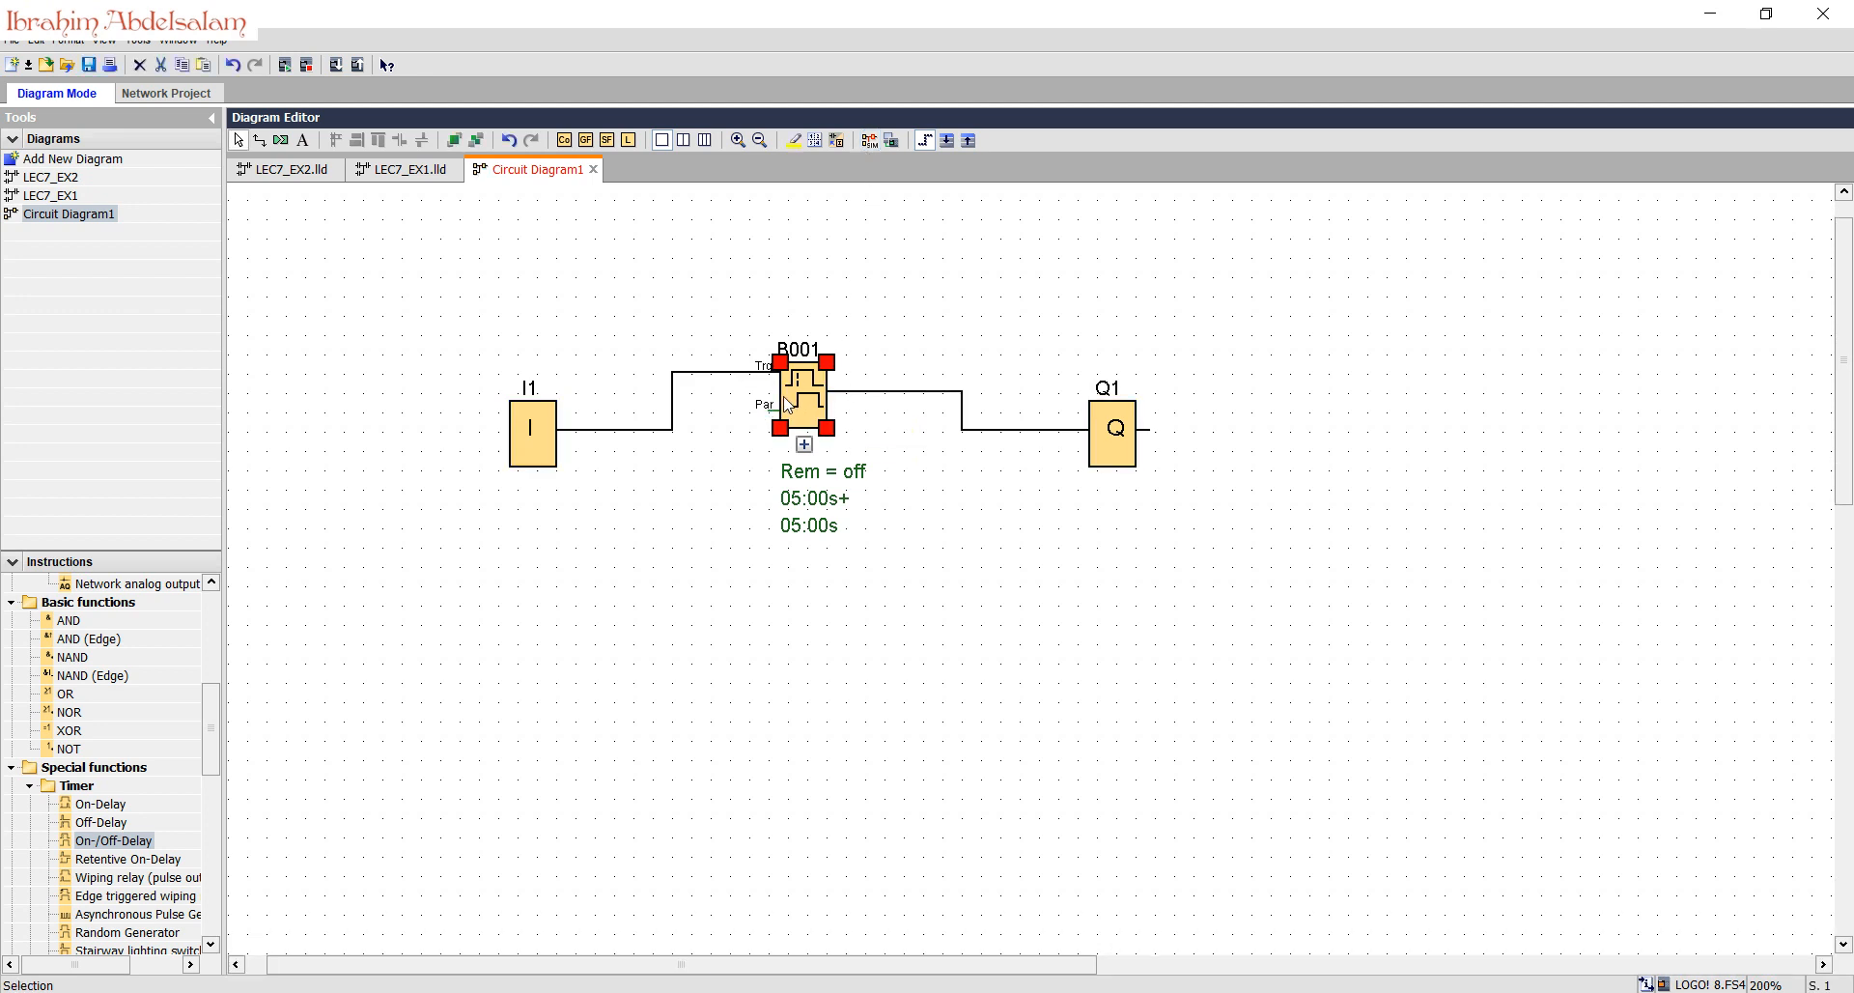
key(Delete)
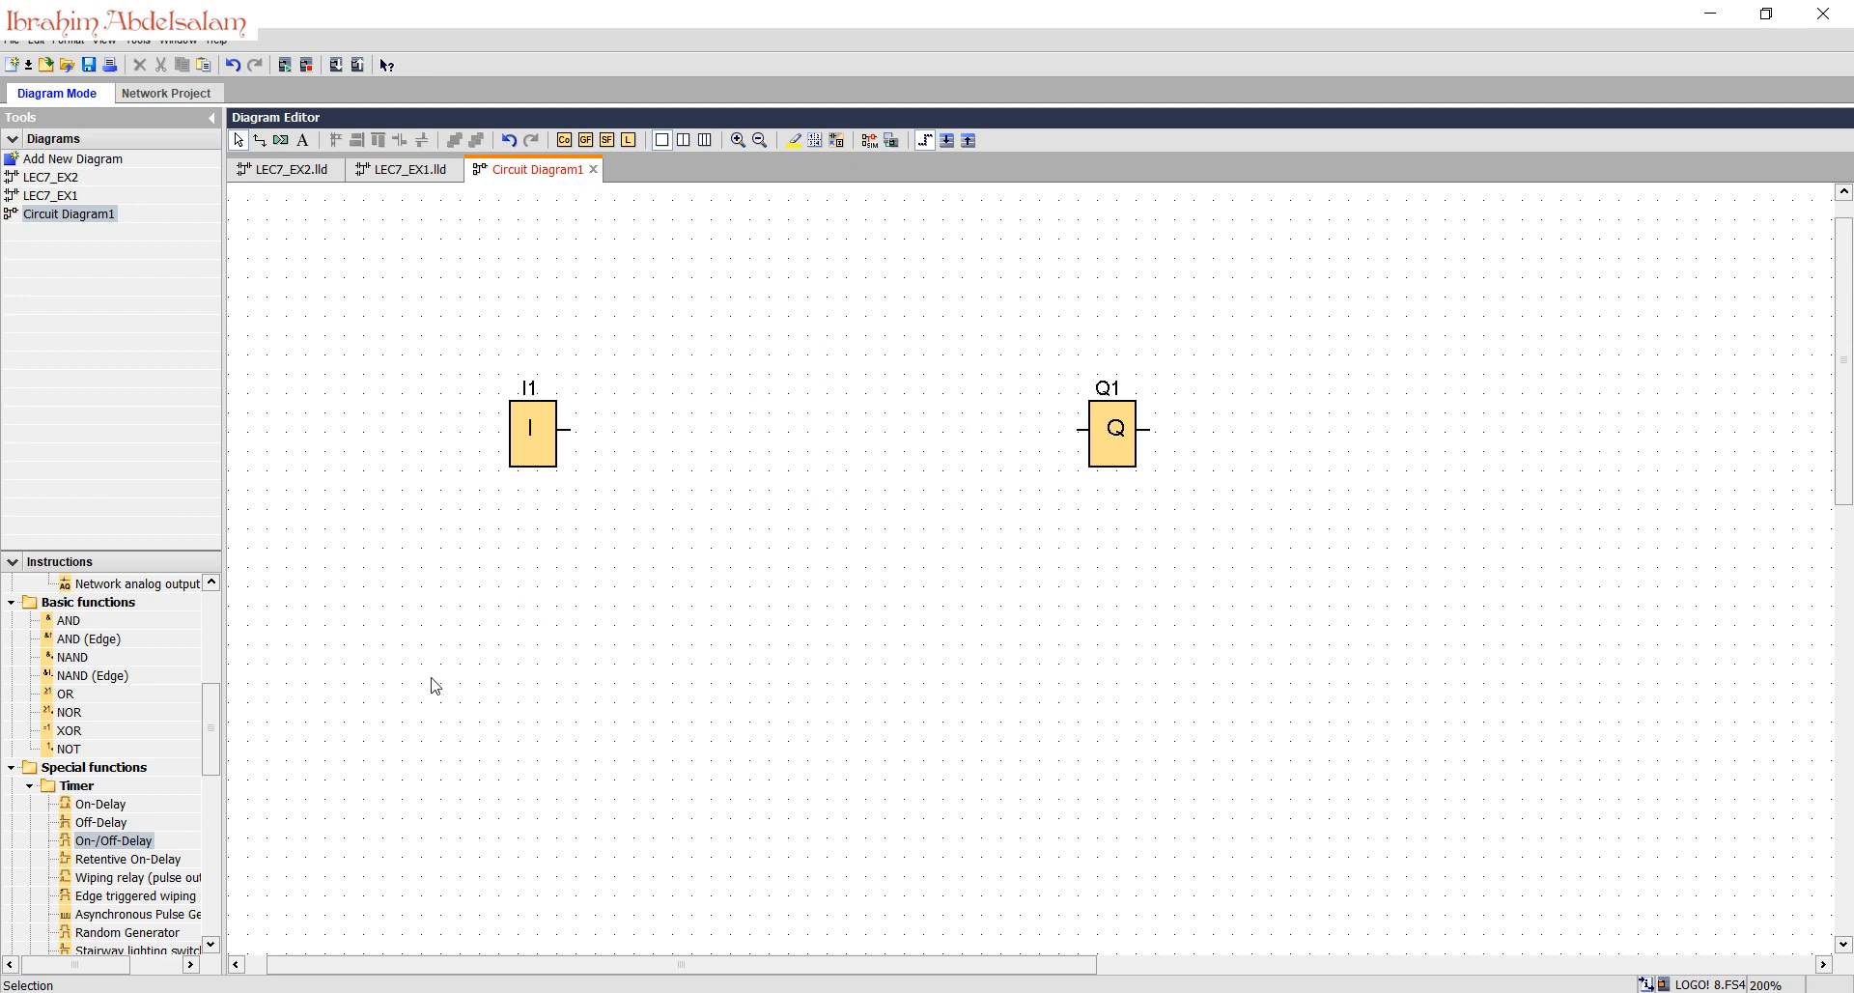
click(118, 865)
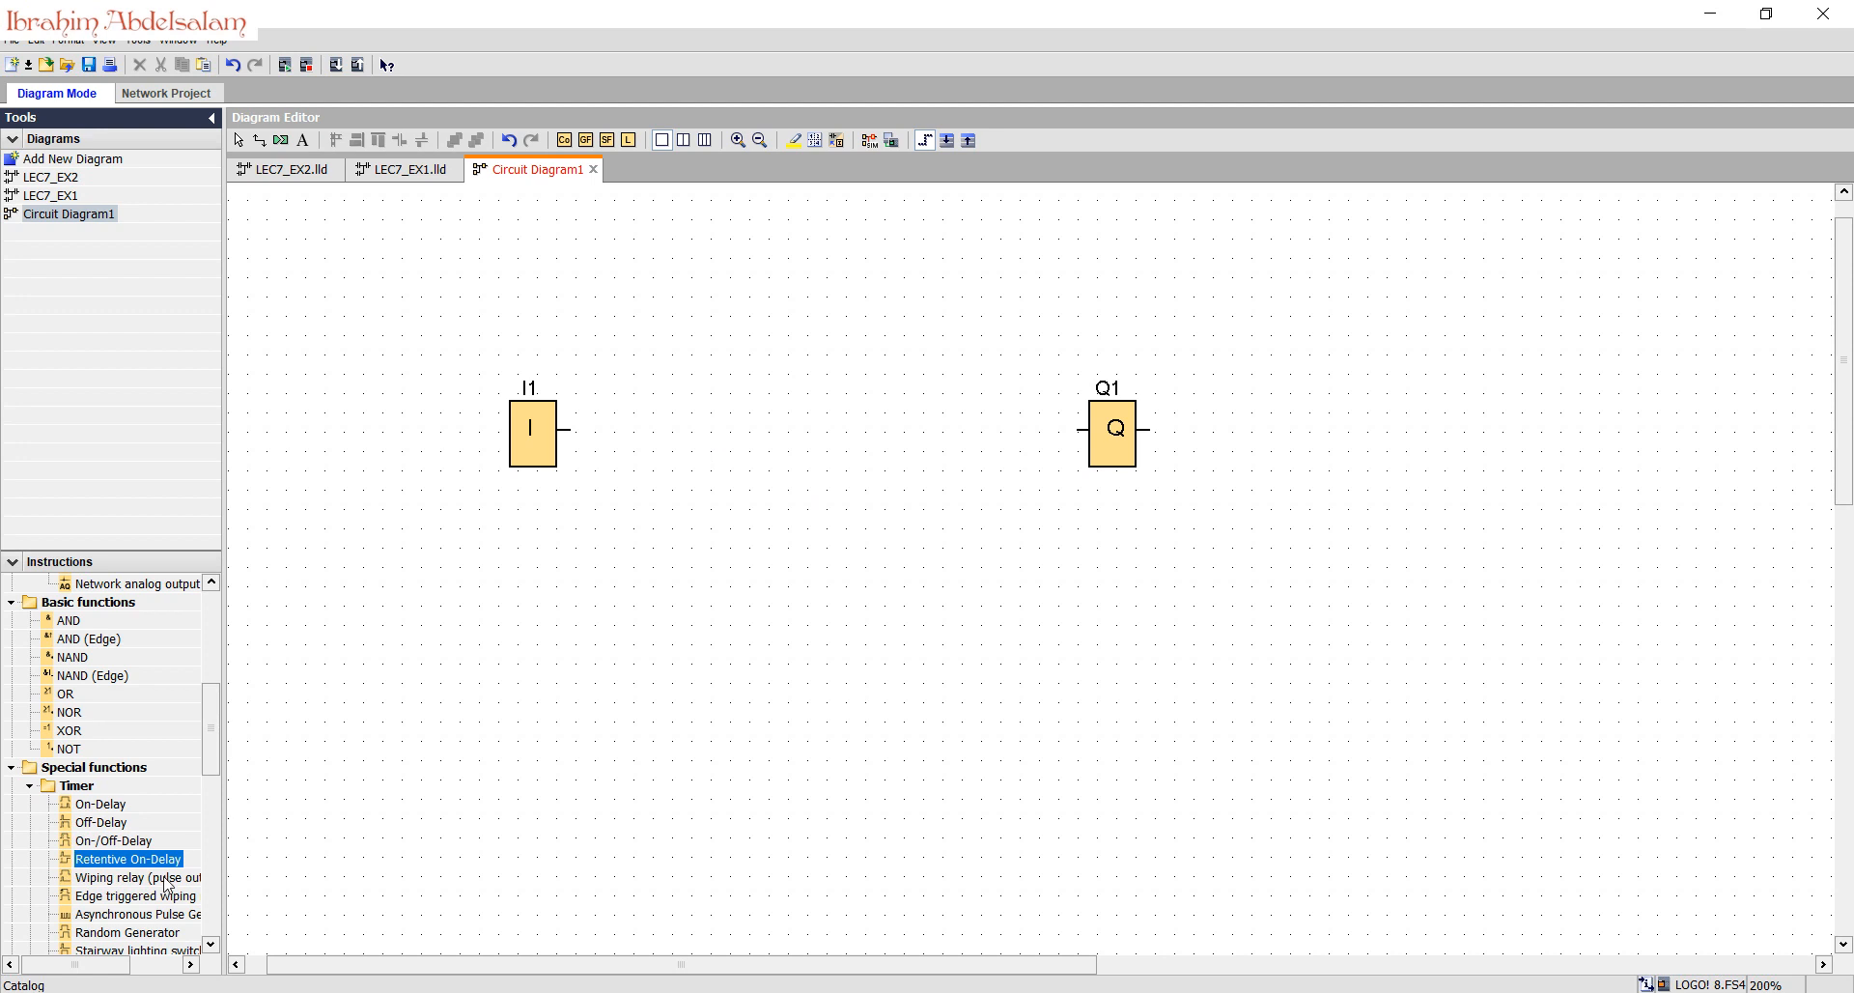
drag(125, 862, 571, 436)
drag(847, 376, 1082, 429)
Step: Set the on-delay of the Retentive On-Delay timer B001 to 5 seconds
double_click(811, 388)
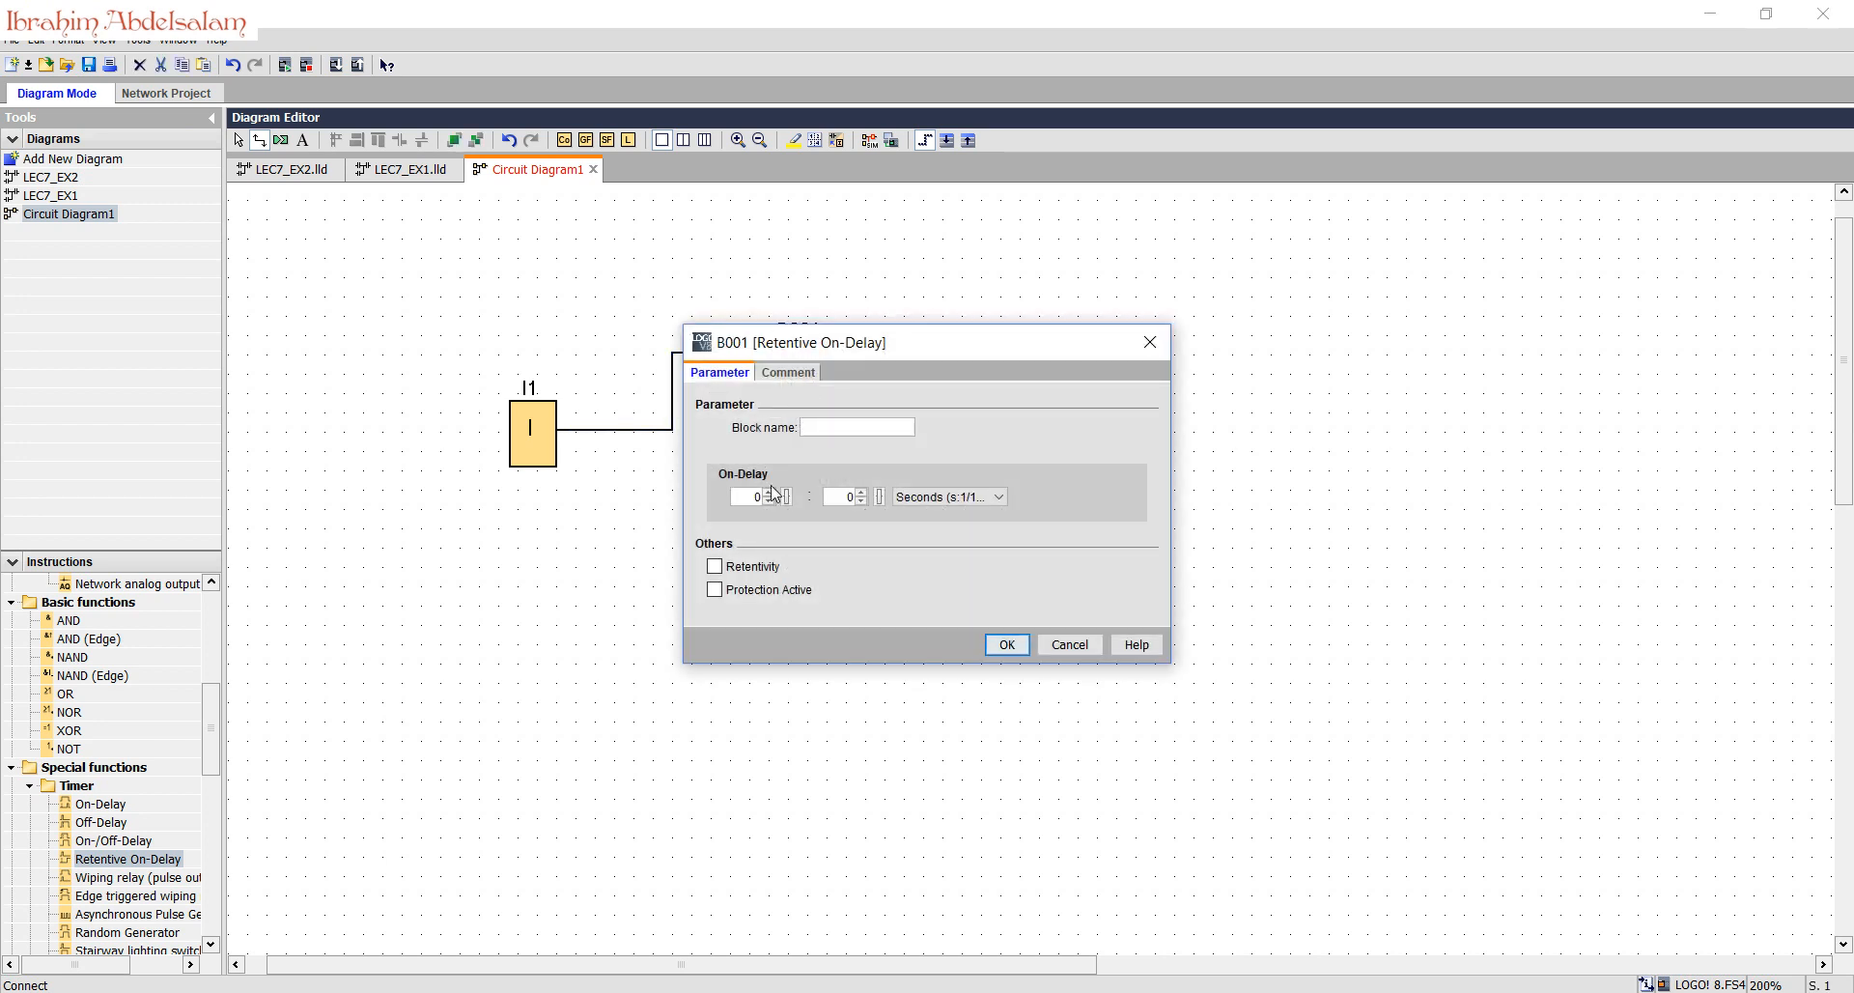
text(5)
click(1004, 644)
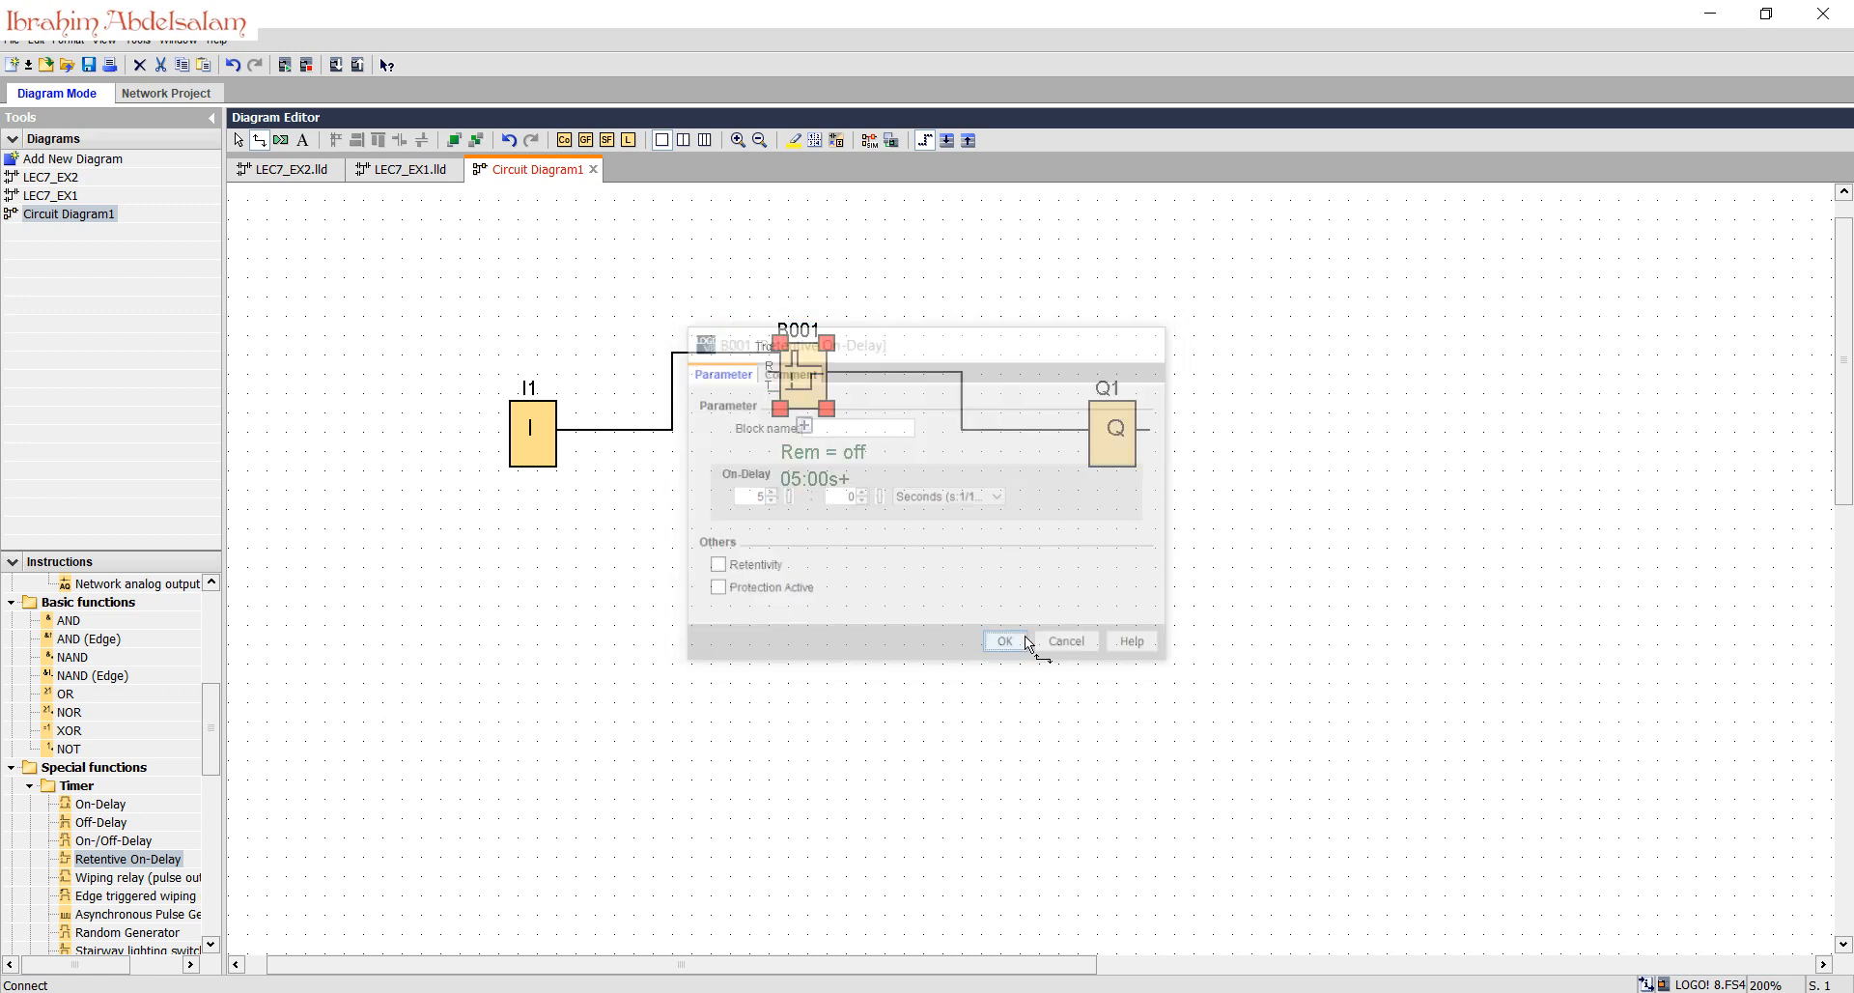
Step: Simulate the retentive on-delay circuit, switching I1 repeatedly to test whether Q1 can be turned off, and end the simulation
click(873, 147)
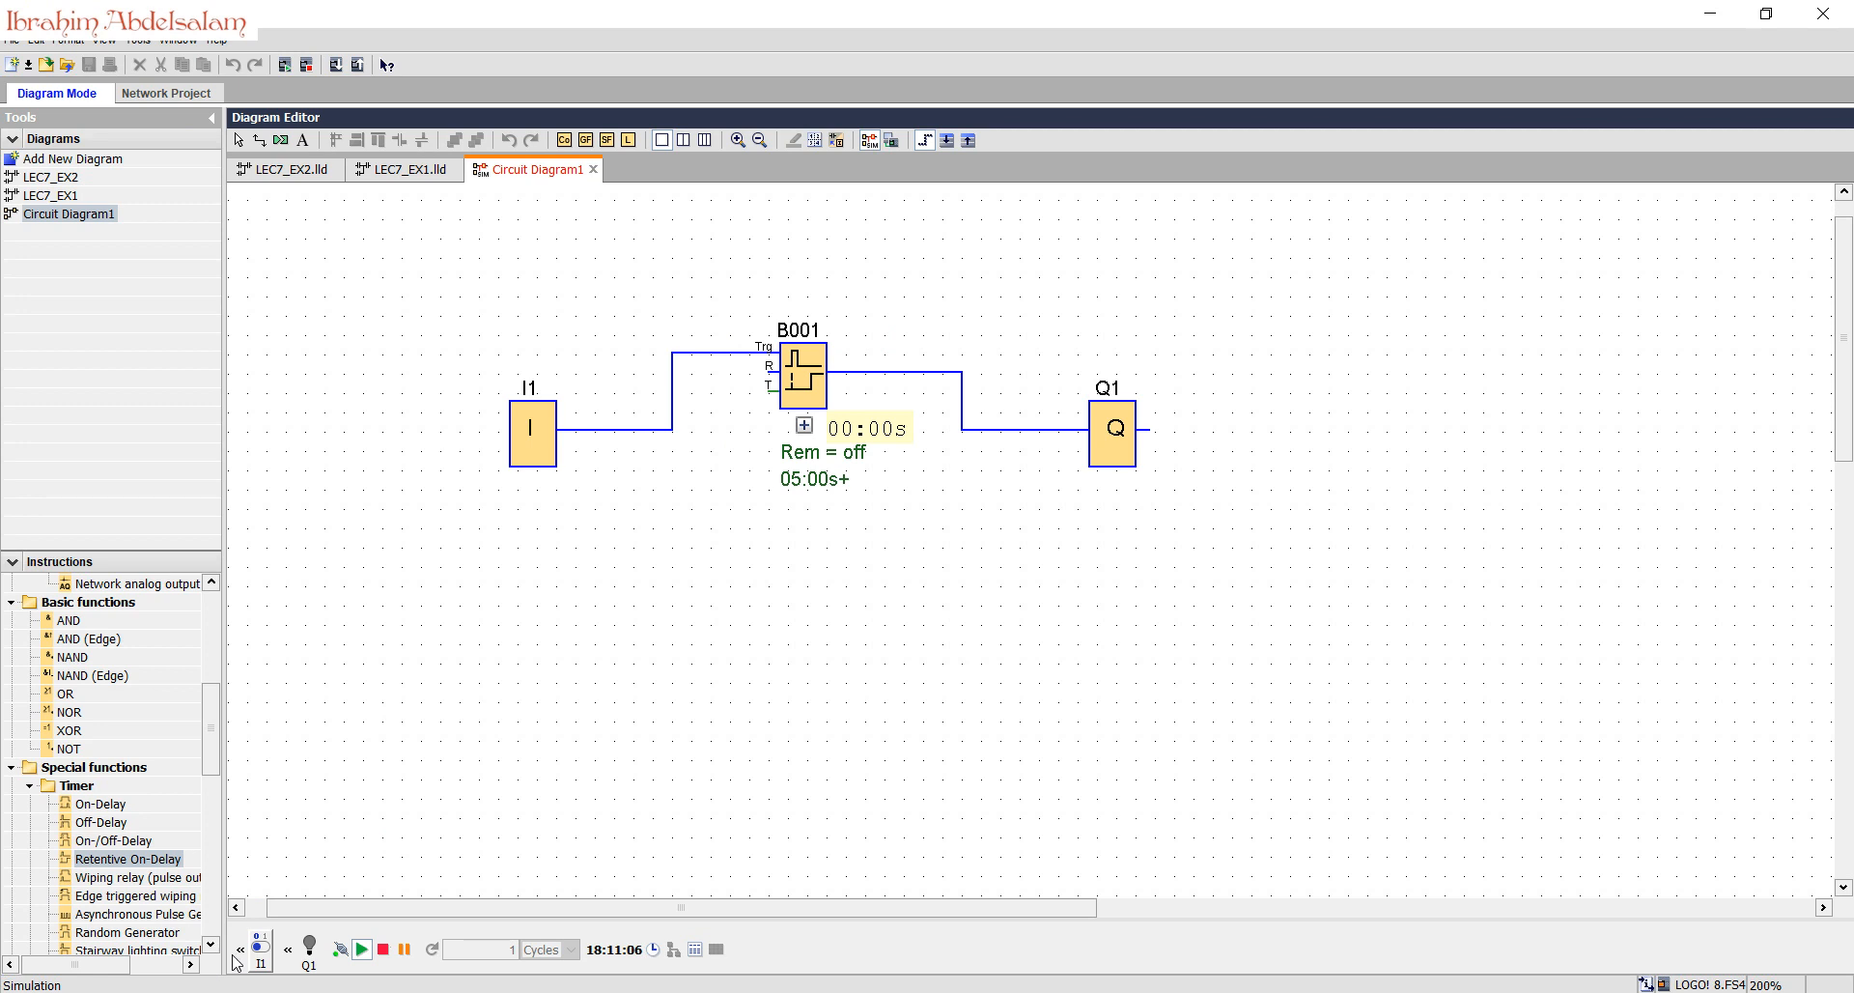
click(261, 948)
click(261, 948)
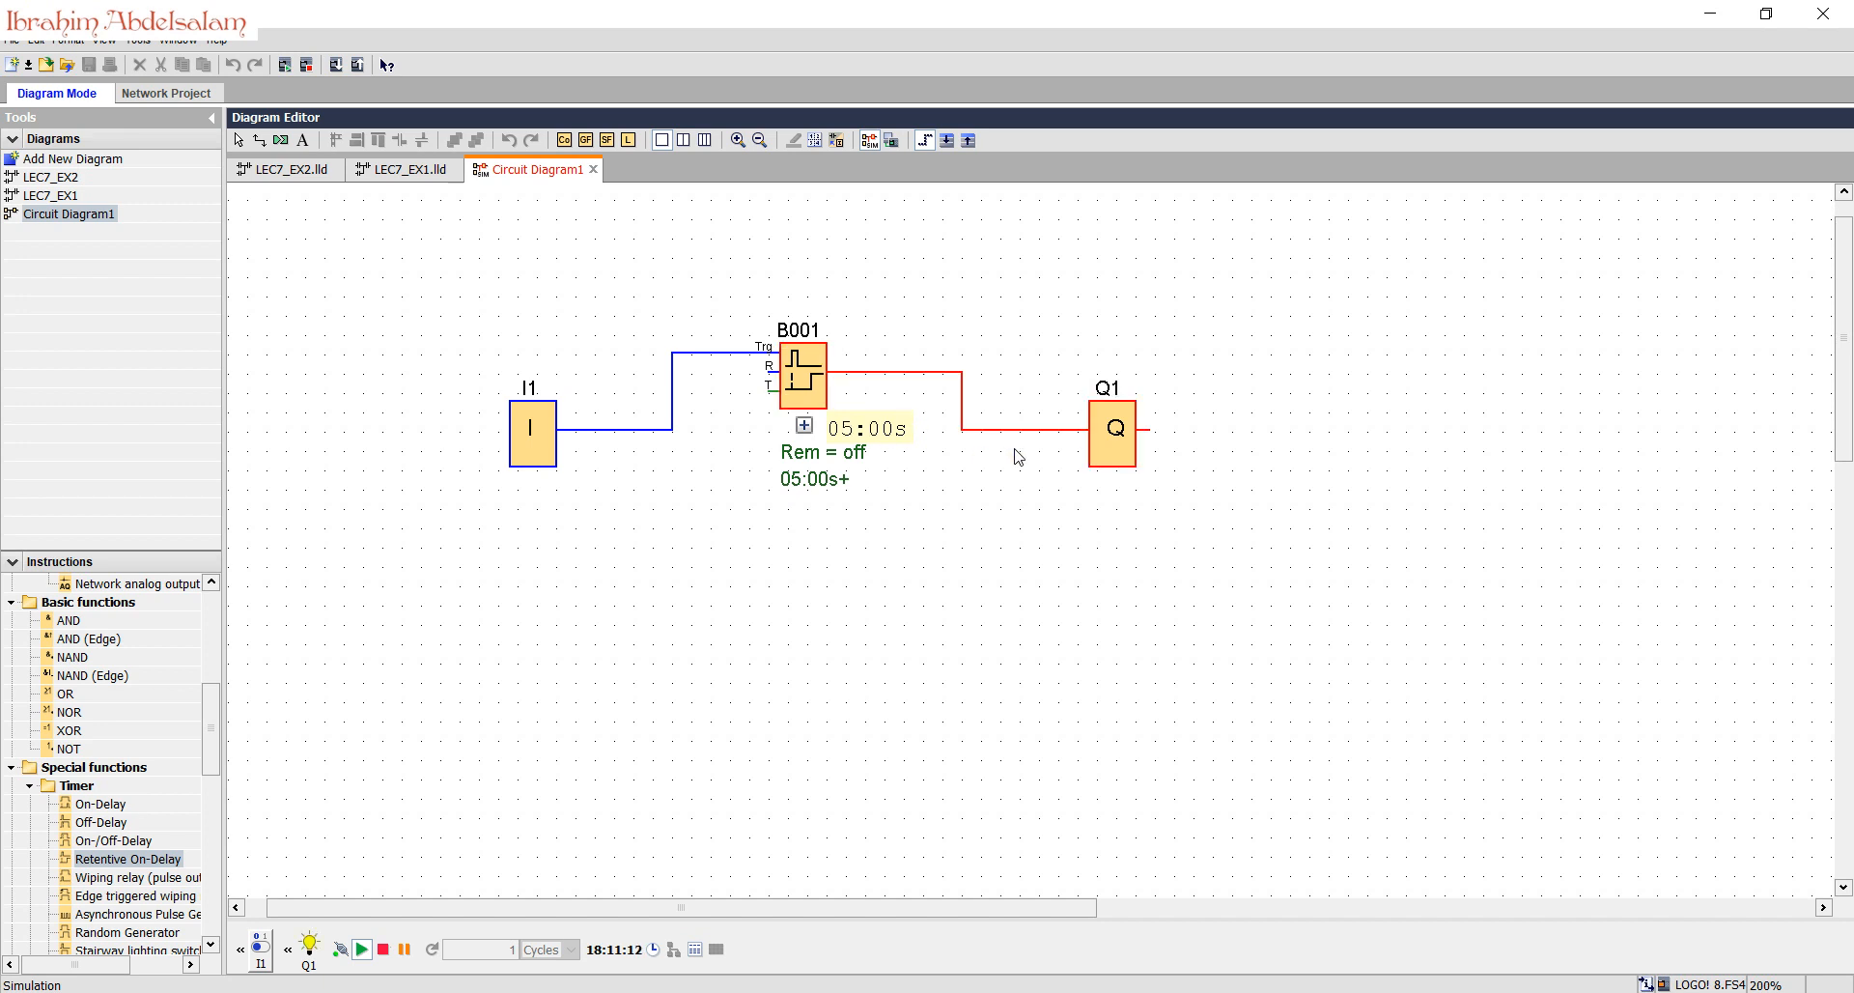
click(262, 962)
click(262, 962)
click(261, 962)
click(261, 963)
click(264, 966)
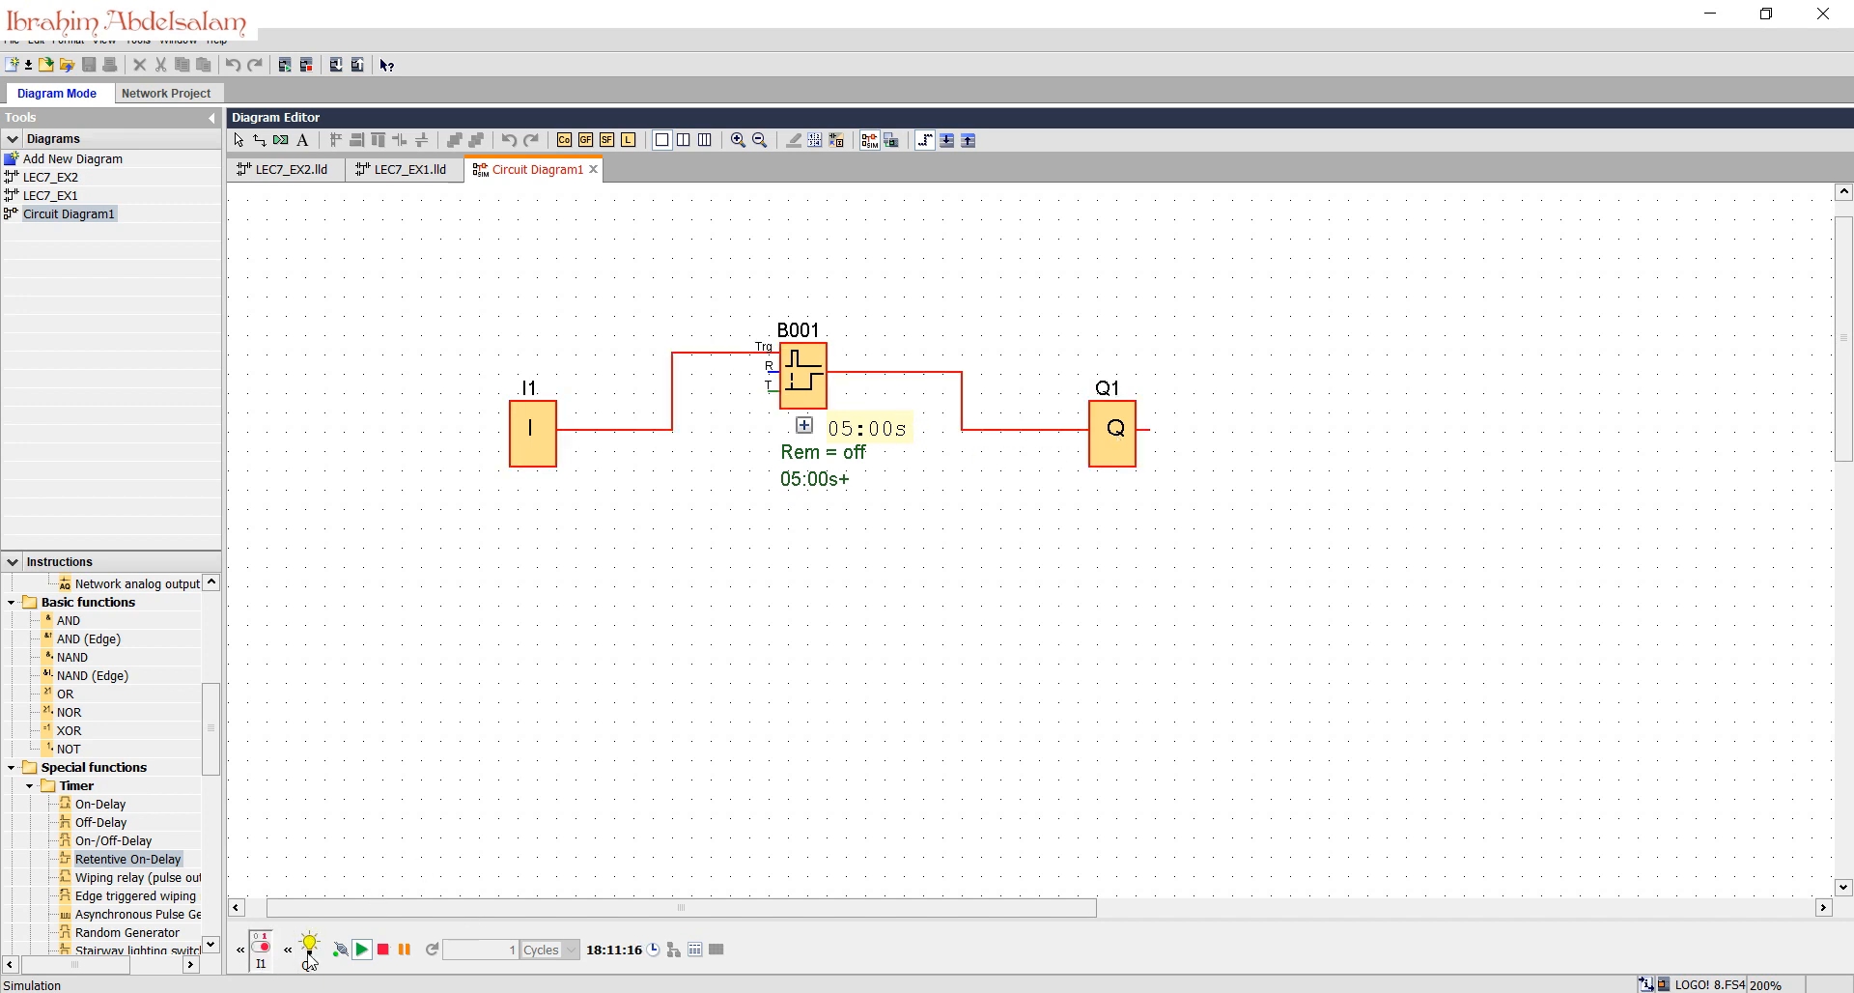
click(267, 958)
click(544, 431)
click(870, 143)
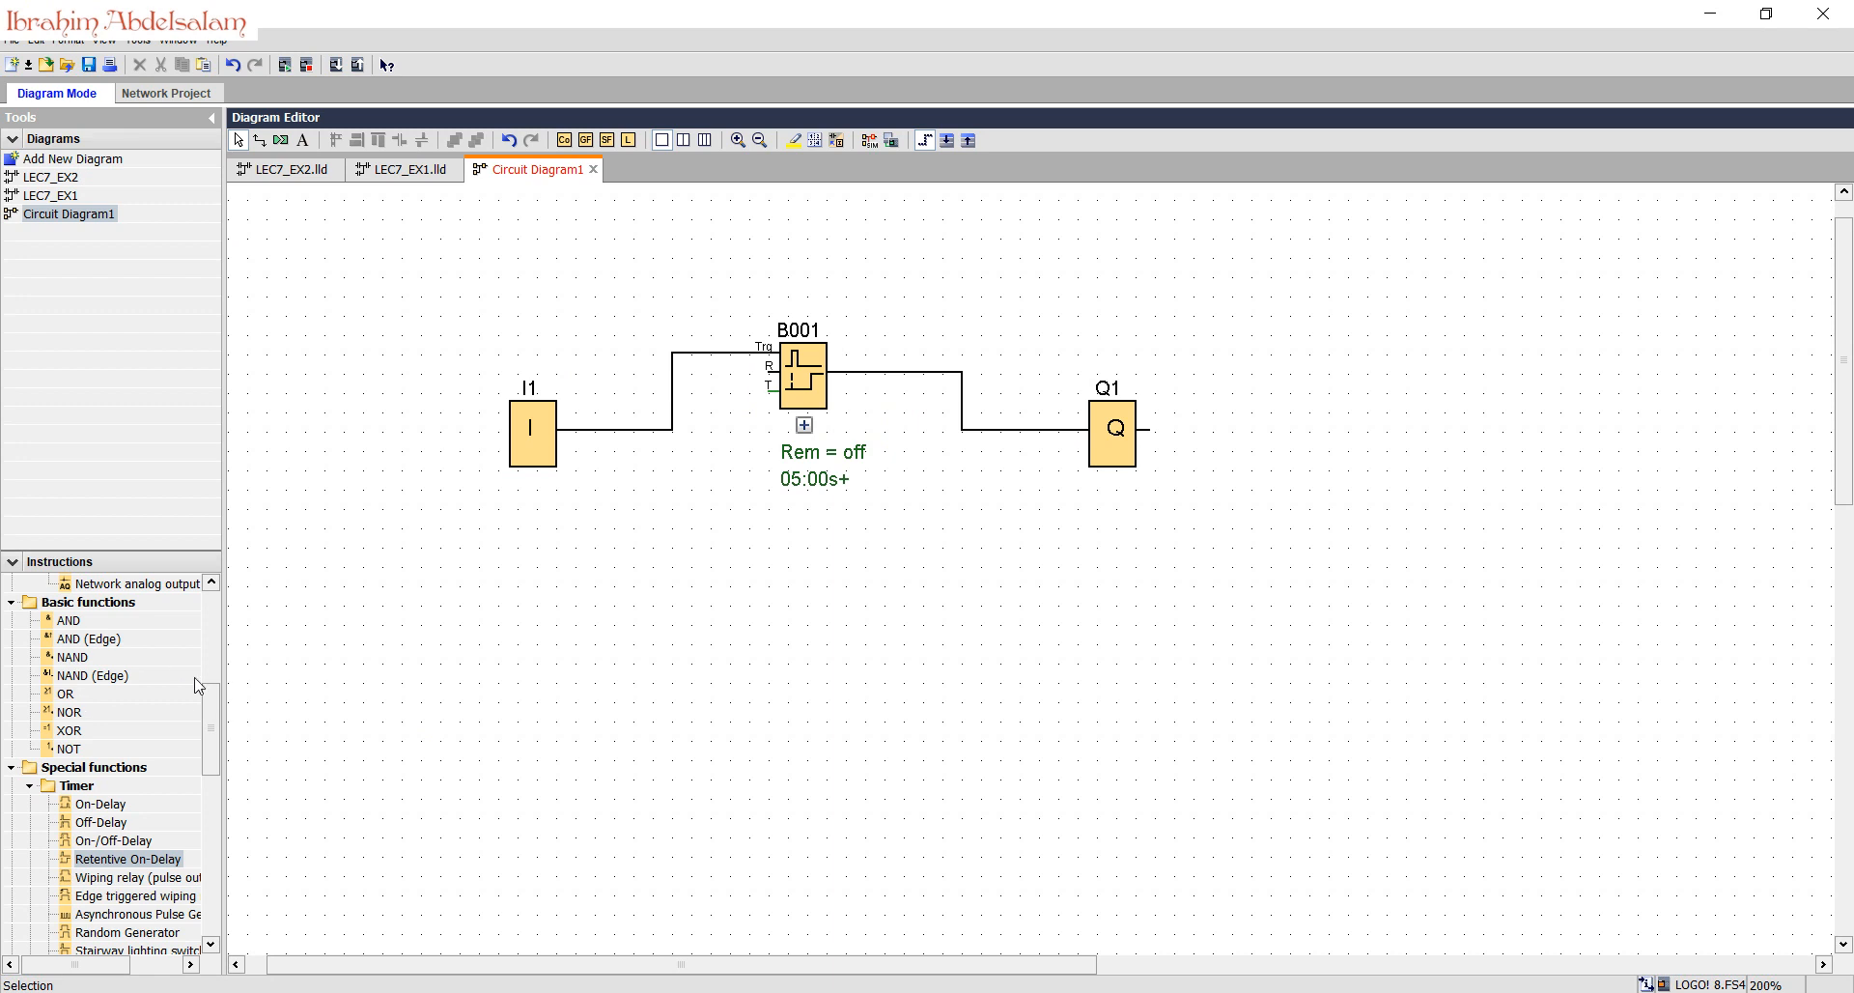
Step: Add a second digital input I2 below I1 and wire it to the reset input R of B001
scroll(213, 702, up, 7)
mouse_move(77, 644)
mouse_down()
mouse_move(434, 592)
mouse_move(556, 618)
mouse_move(798, 363)
mouse_move(771, 372)
mouse_up()
click(545, 587)
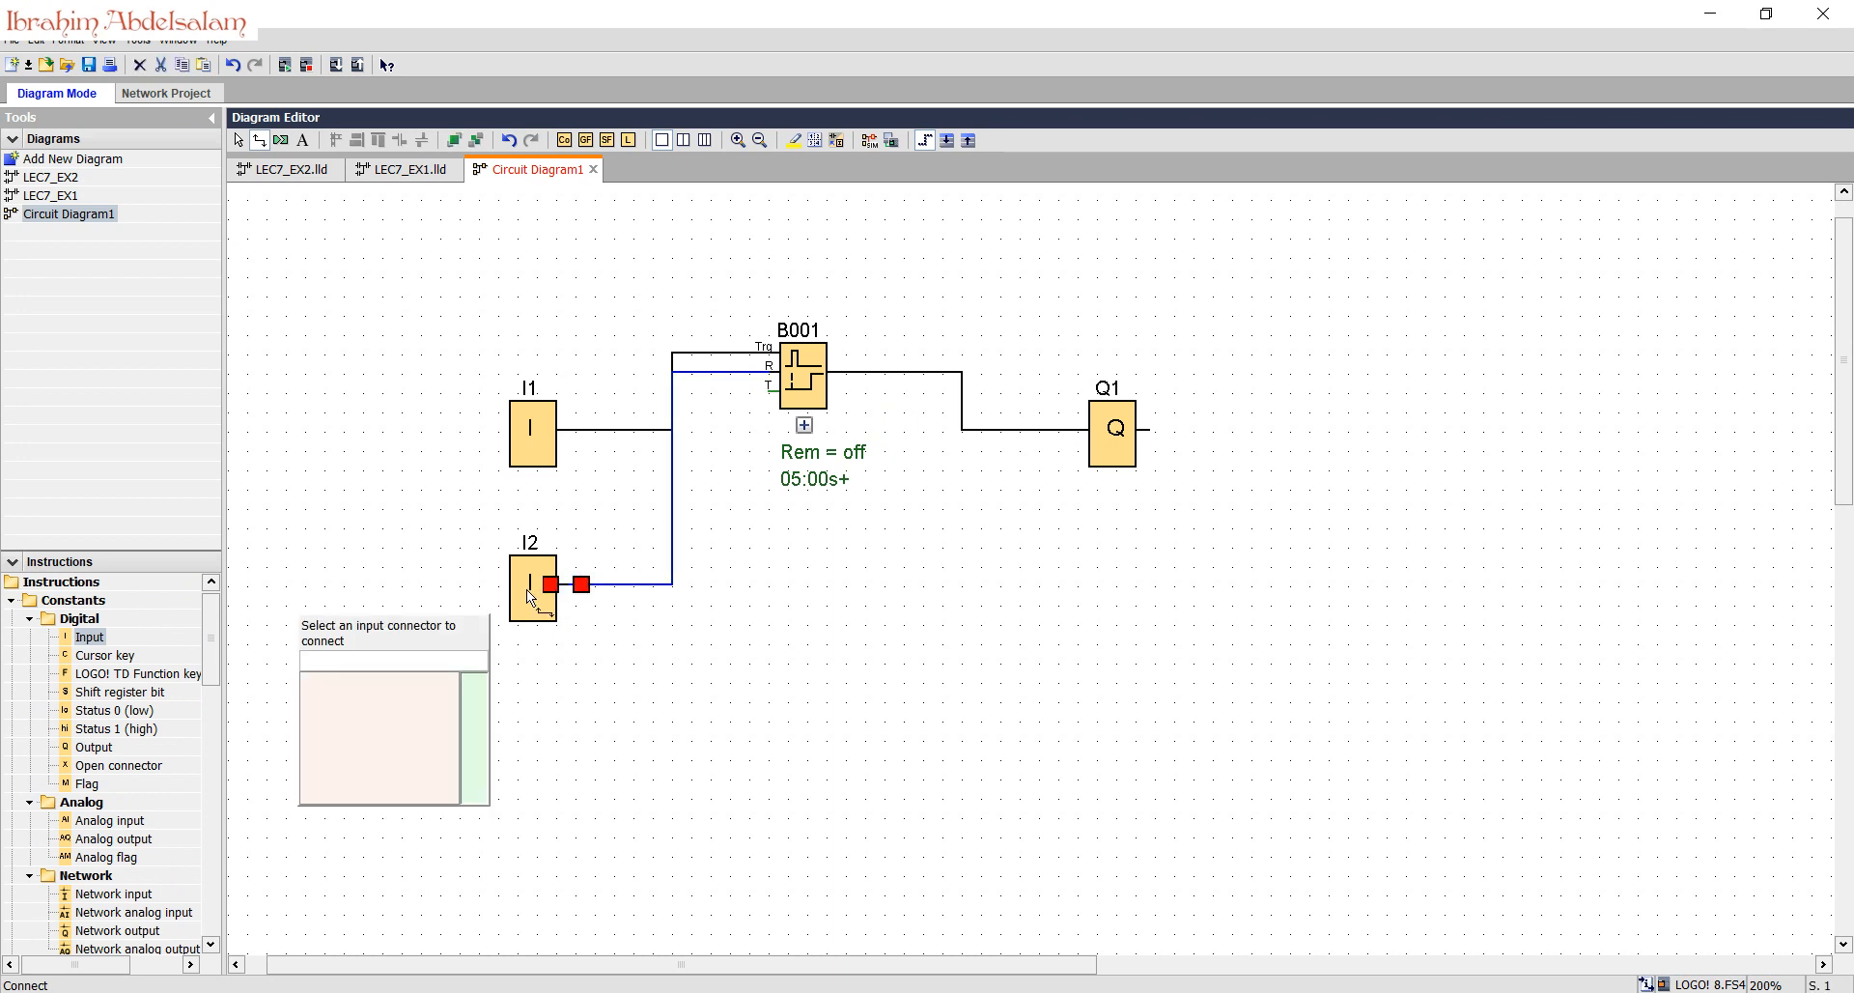
Step: Change the switch type that input I2 uses in simulation
double_click(518, 575)
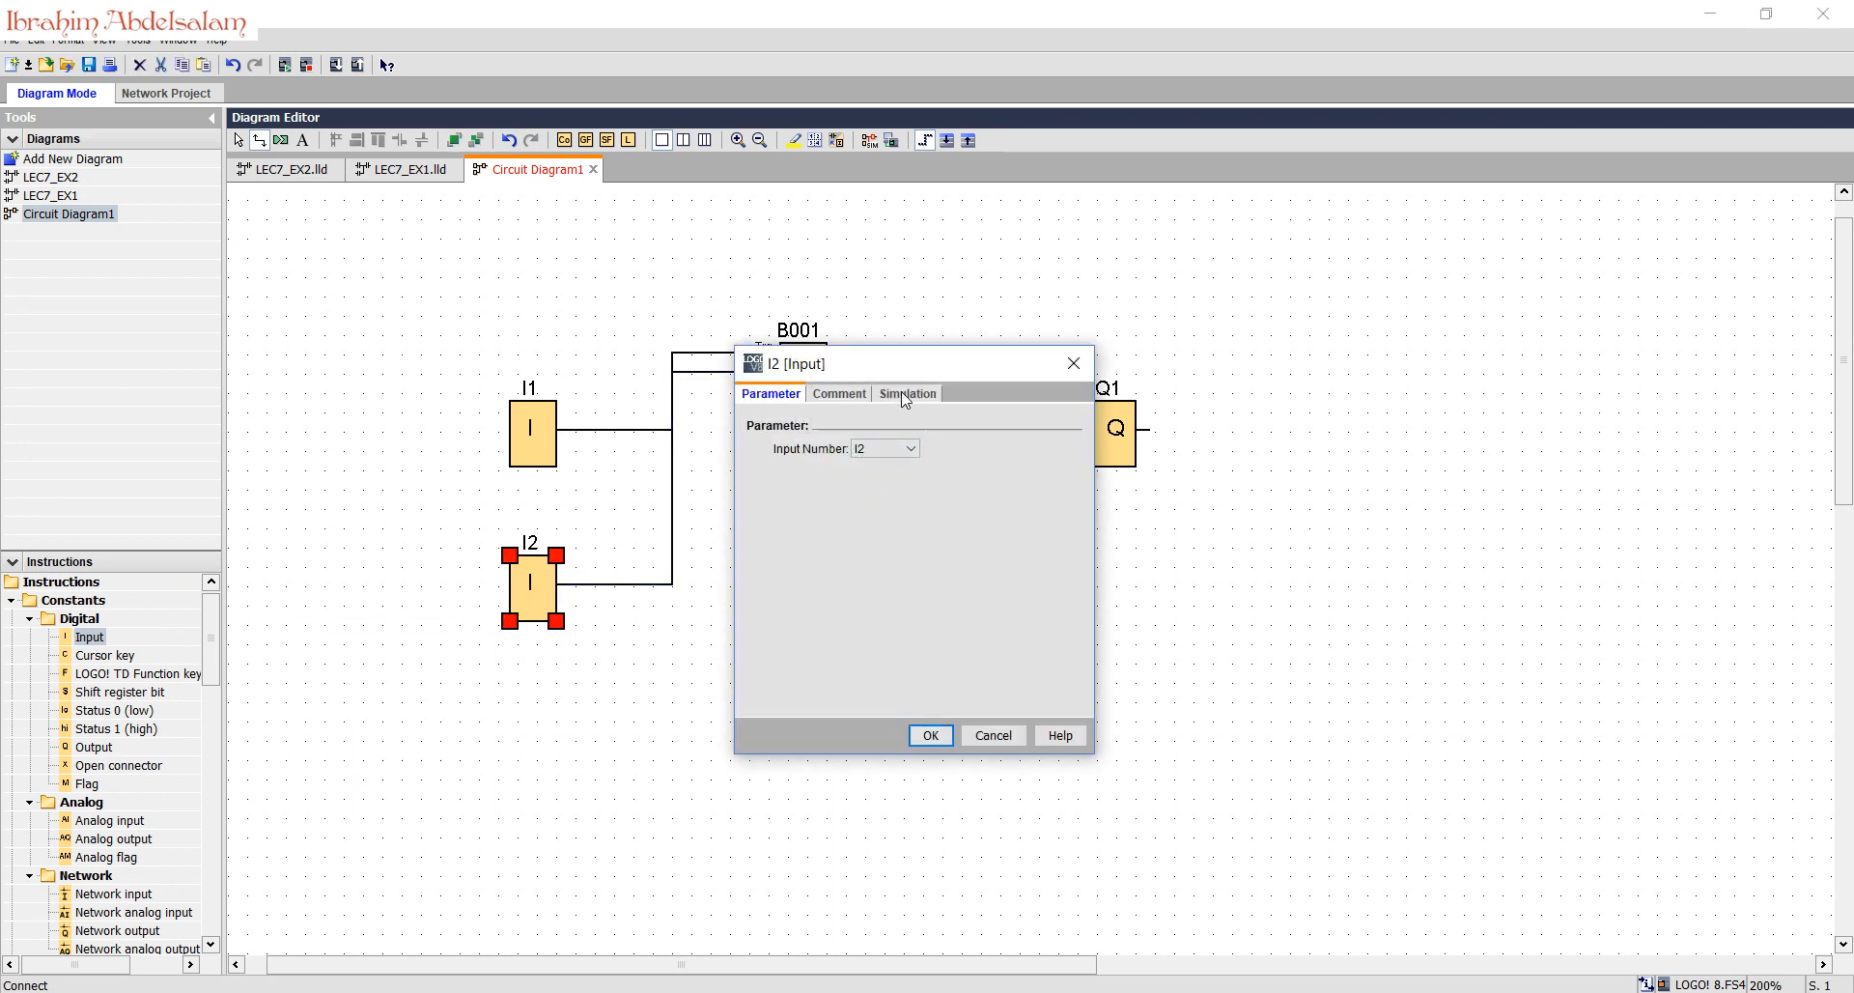
click(906, 394)
click(858, 492)
click(931, 735)
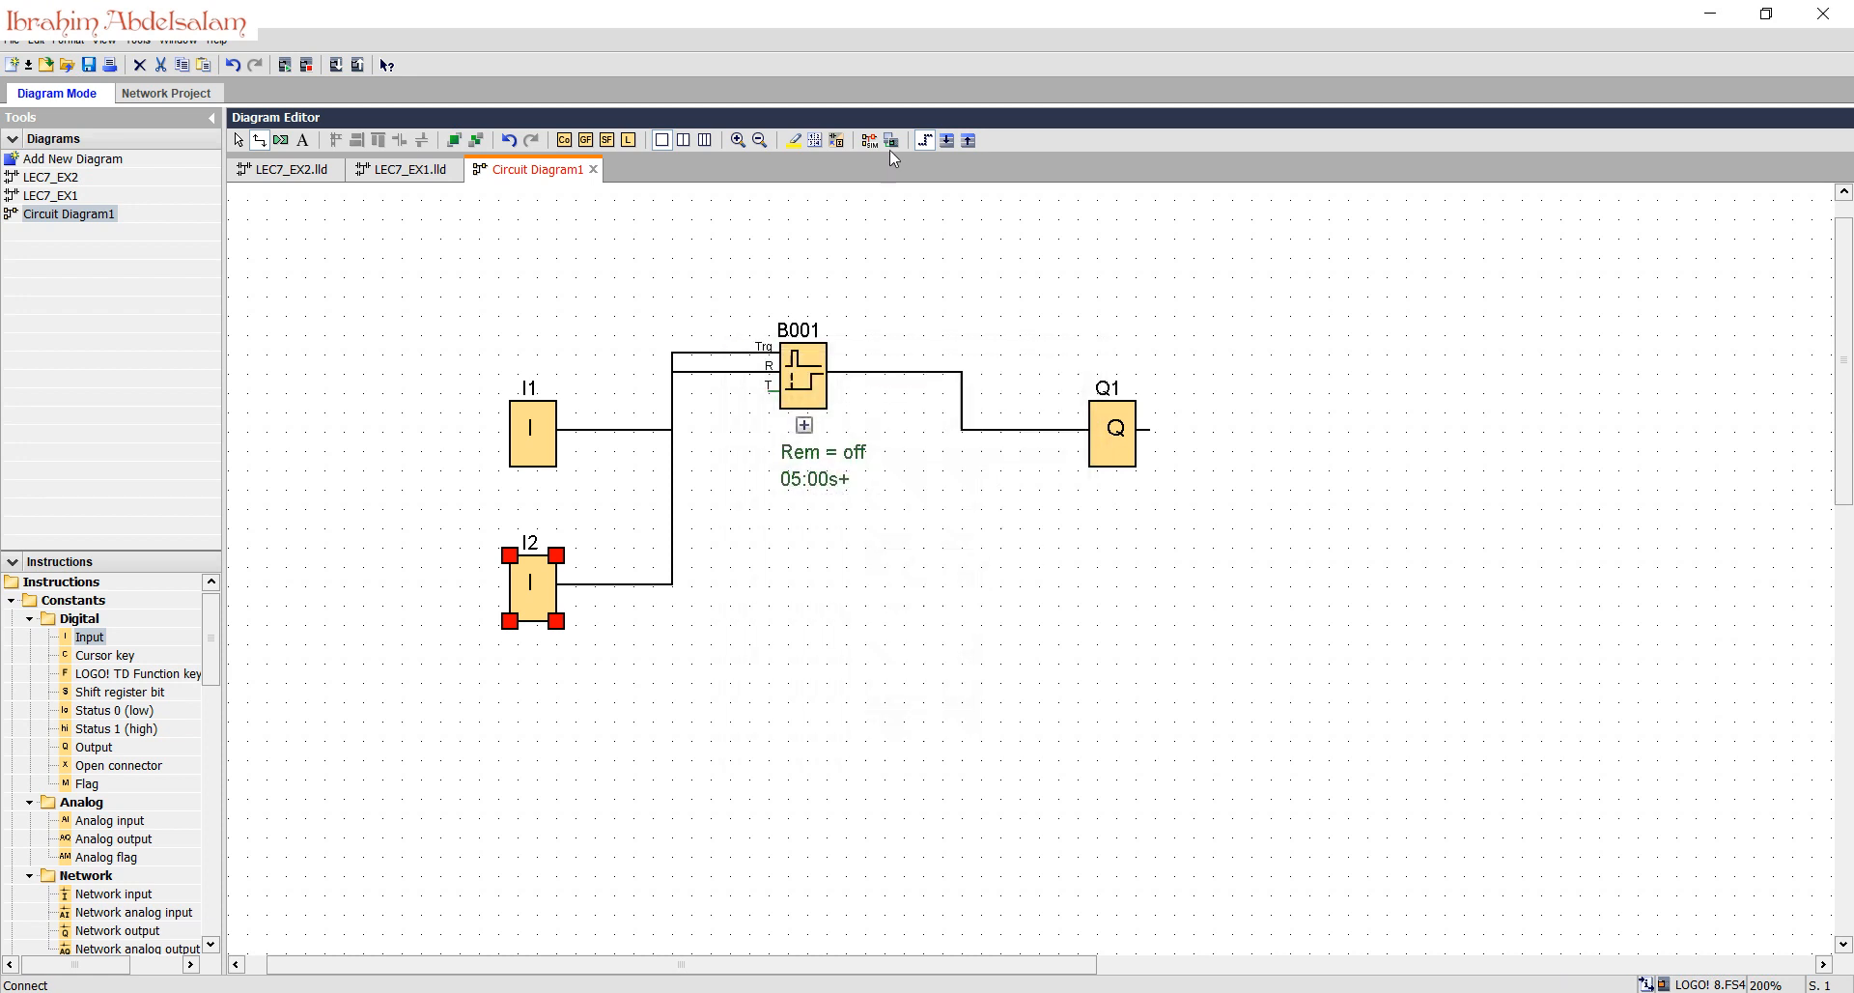
Step: Simulate the retentive on-delay circuit, pulsing I1 to start the timer and using I2 to reset it
click(870, 143)
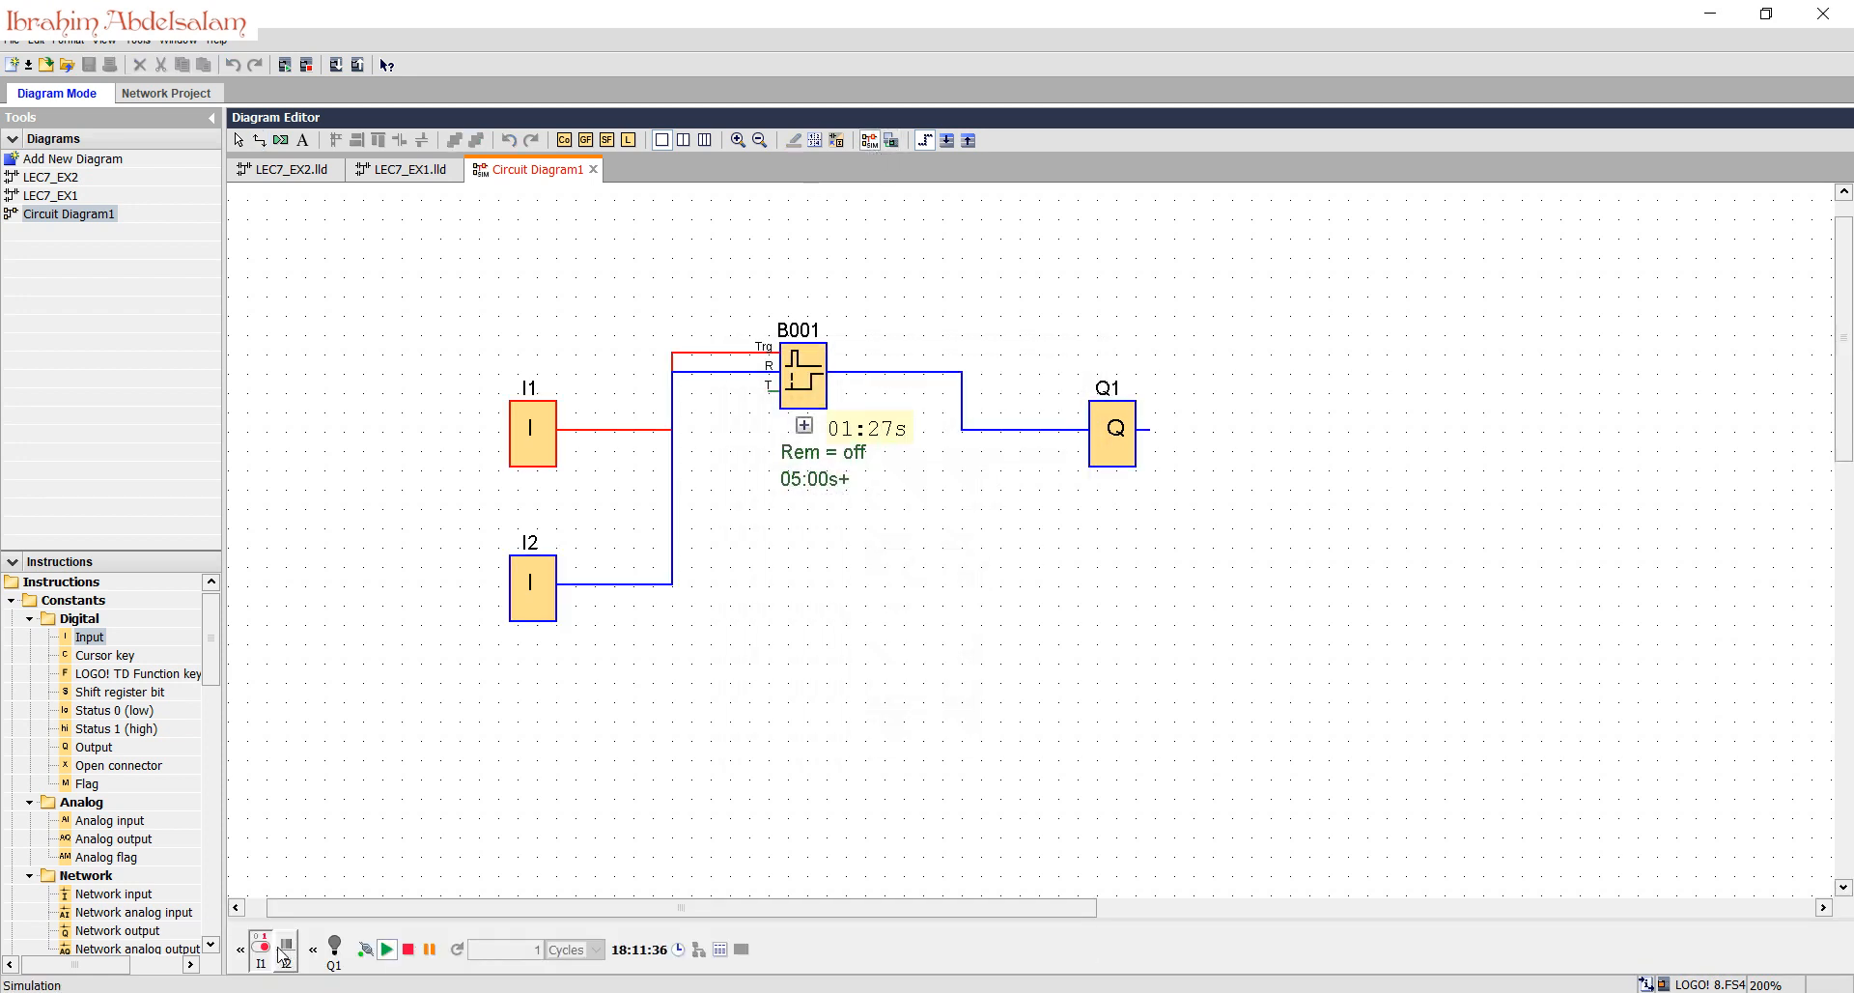
click(533, 434)
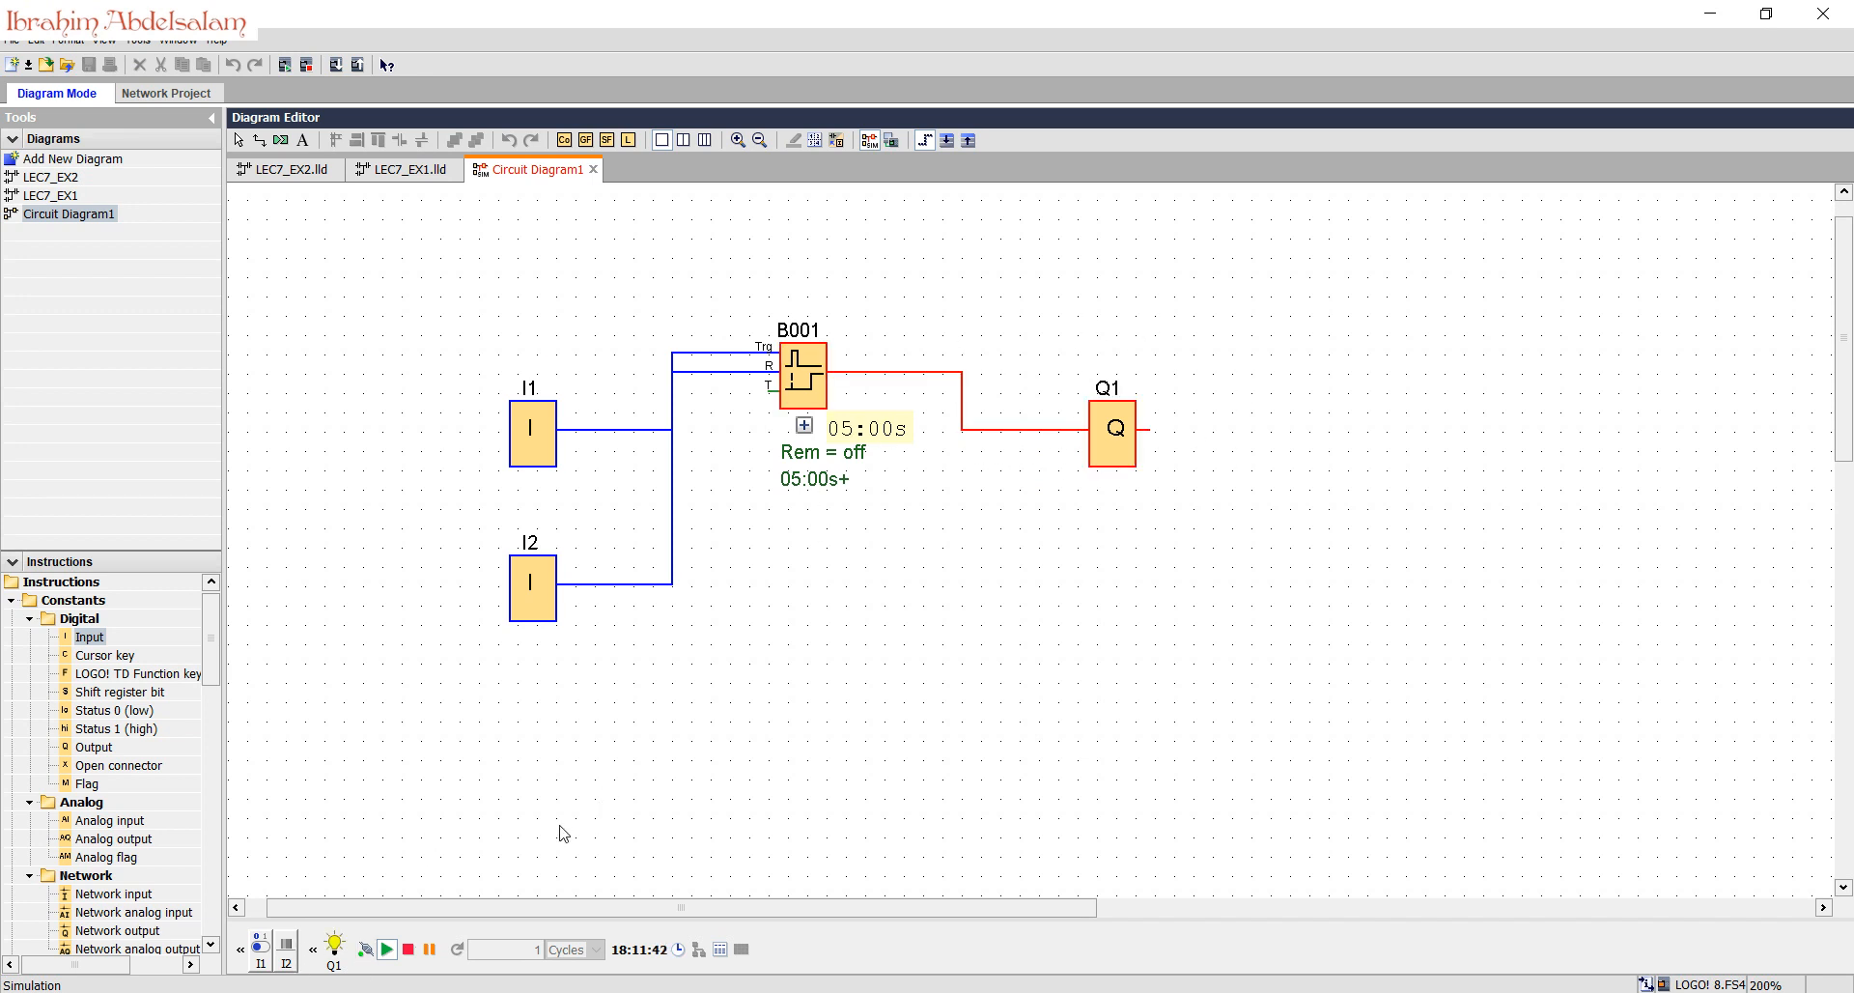
click(288, 964)
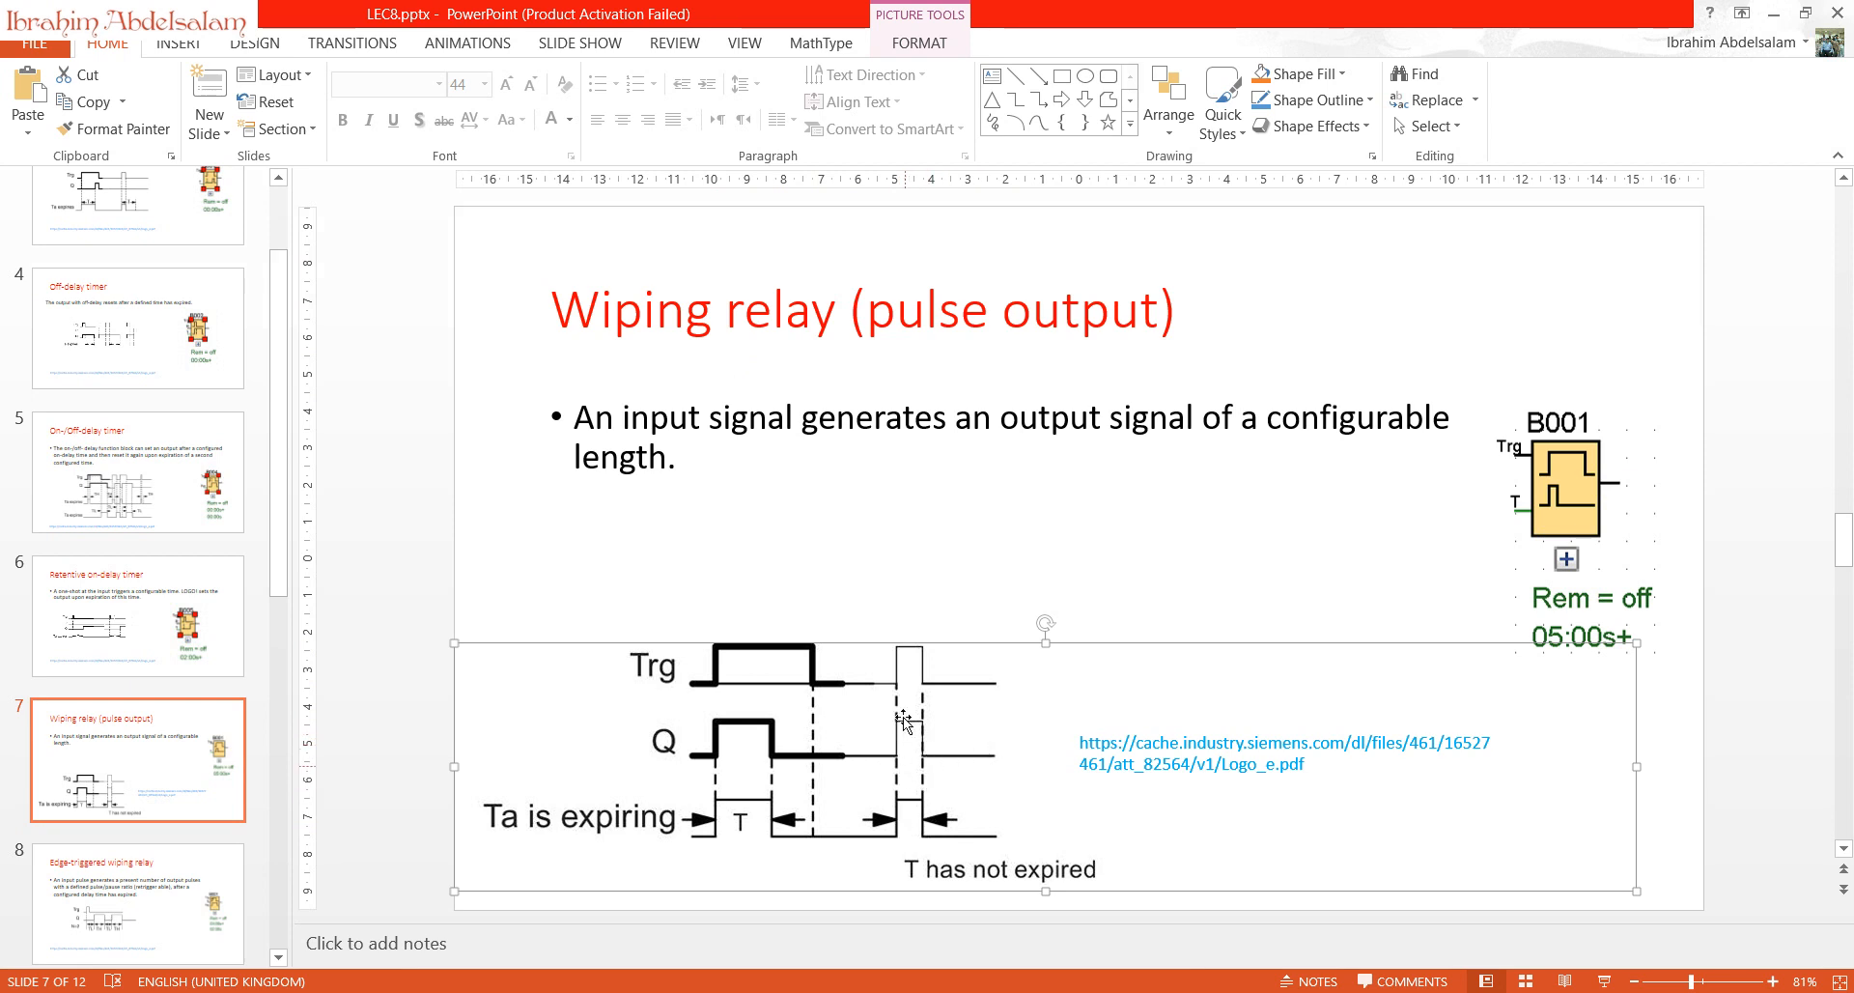
Step: Return to LOGO!Soft Comfort, move wiping relay B002 between I1 and Q1, and wire I1 to its trigger and its output to Q1
click(1773, 14)
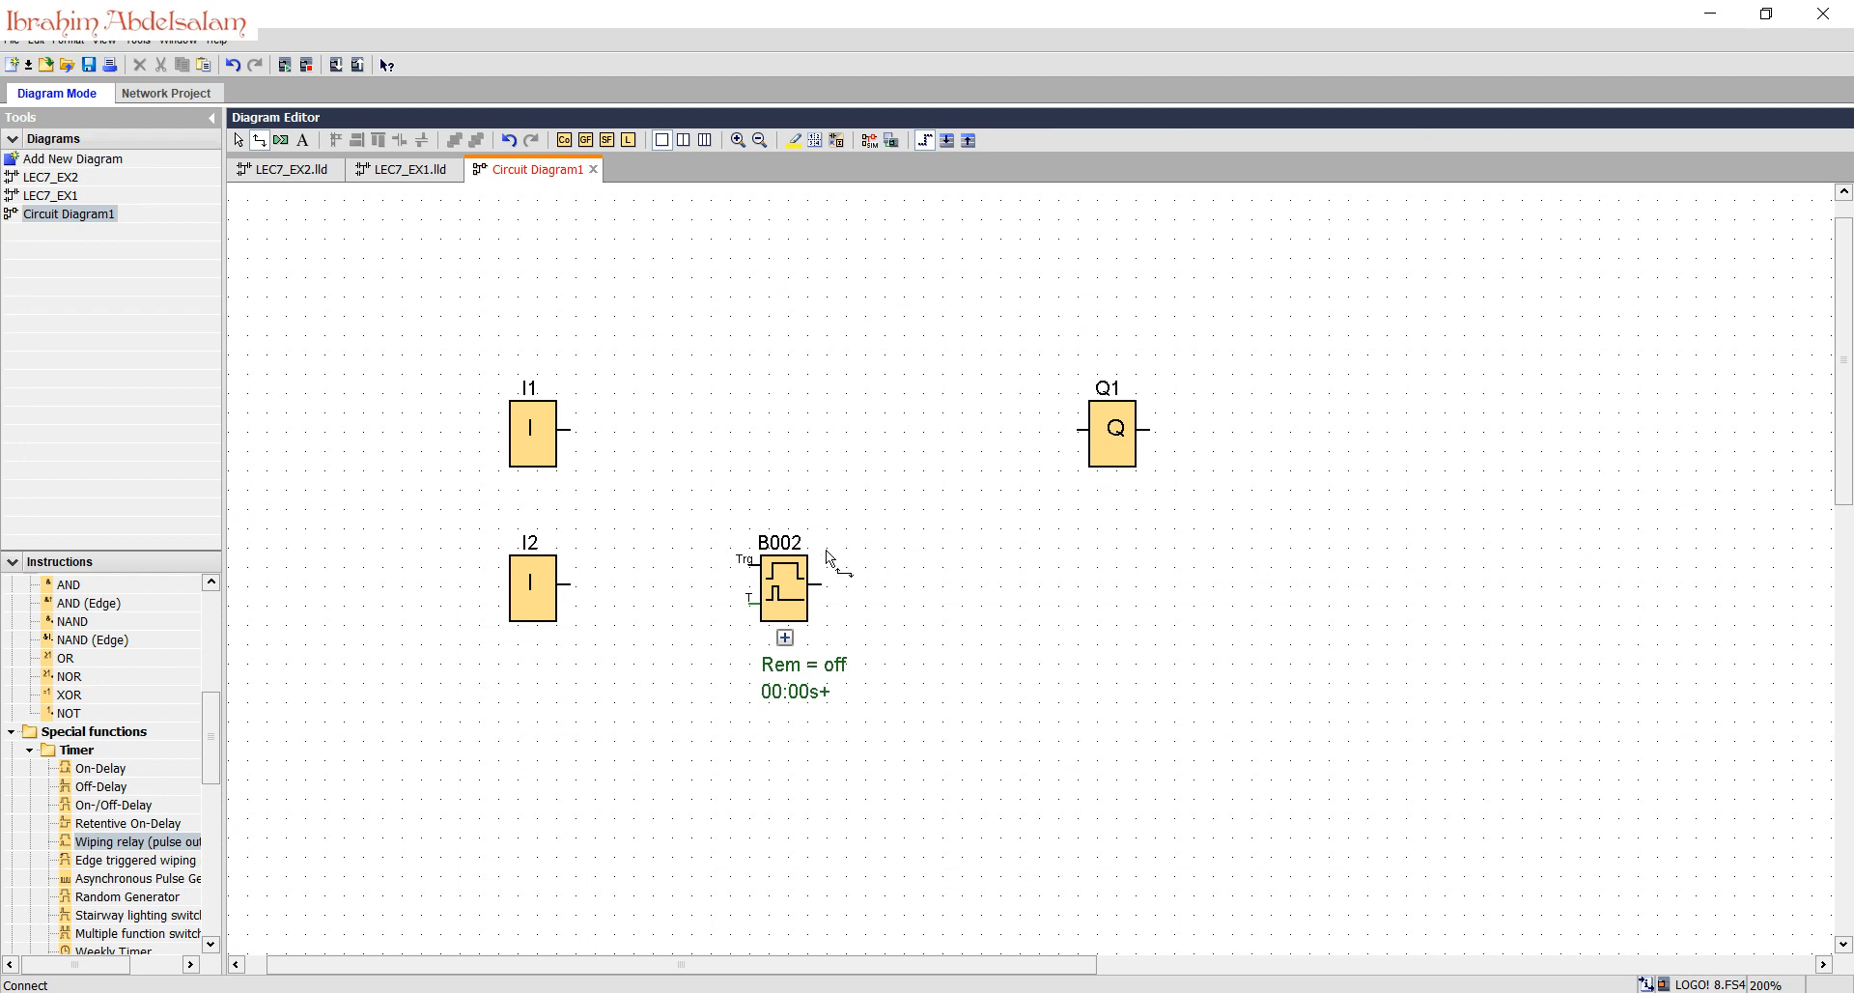
drag(786, 579, 847, 434)
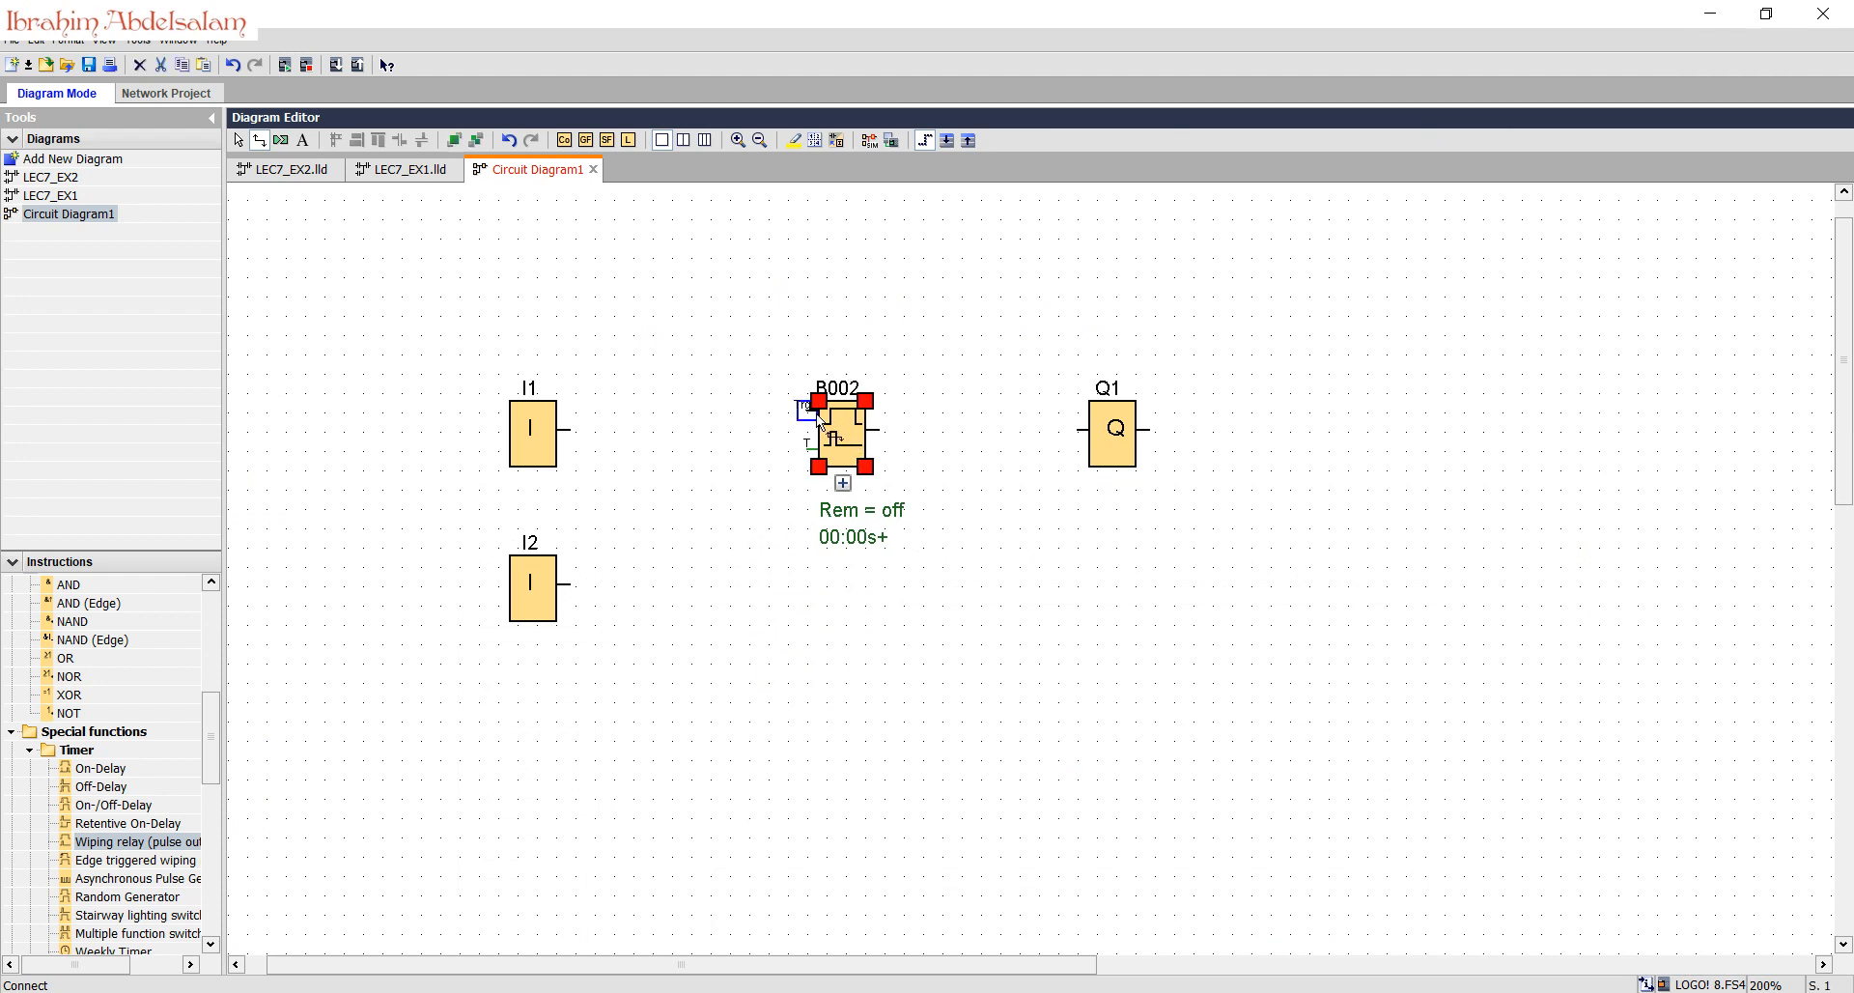
drag(655, 427, 570, 429)
drag(876, 429, 1076, 435)
Step: Set the off time of wiping relay B002 to 5 seconds
click(855, 437)
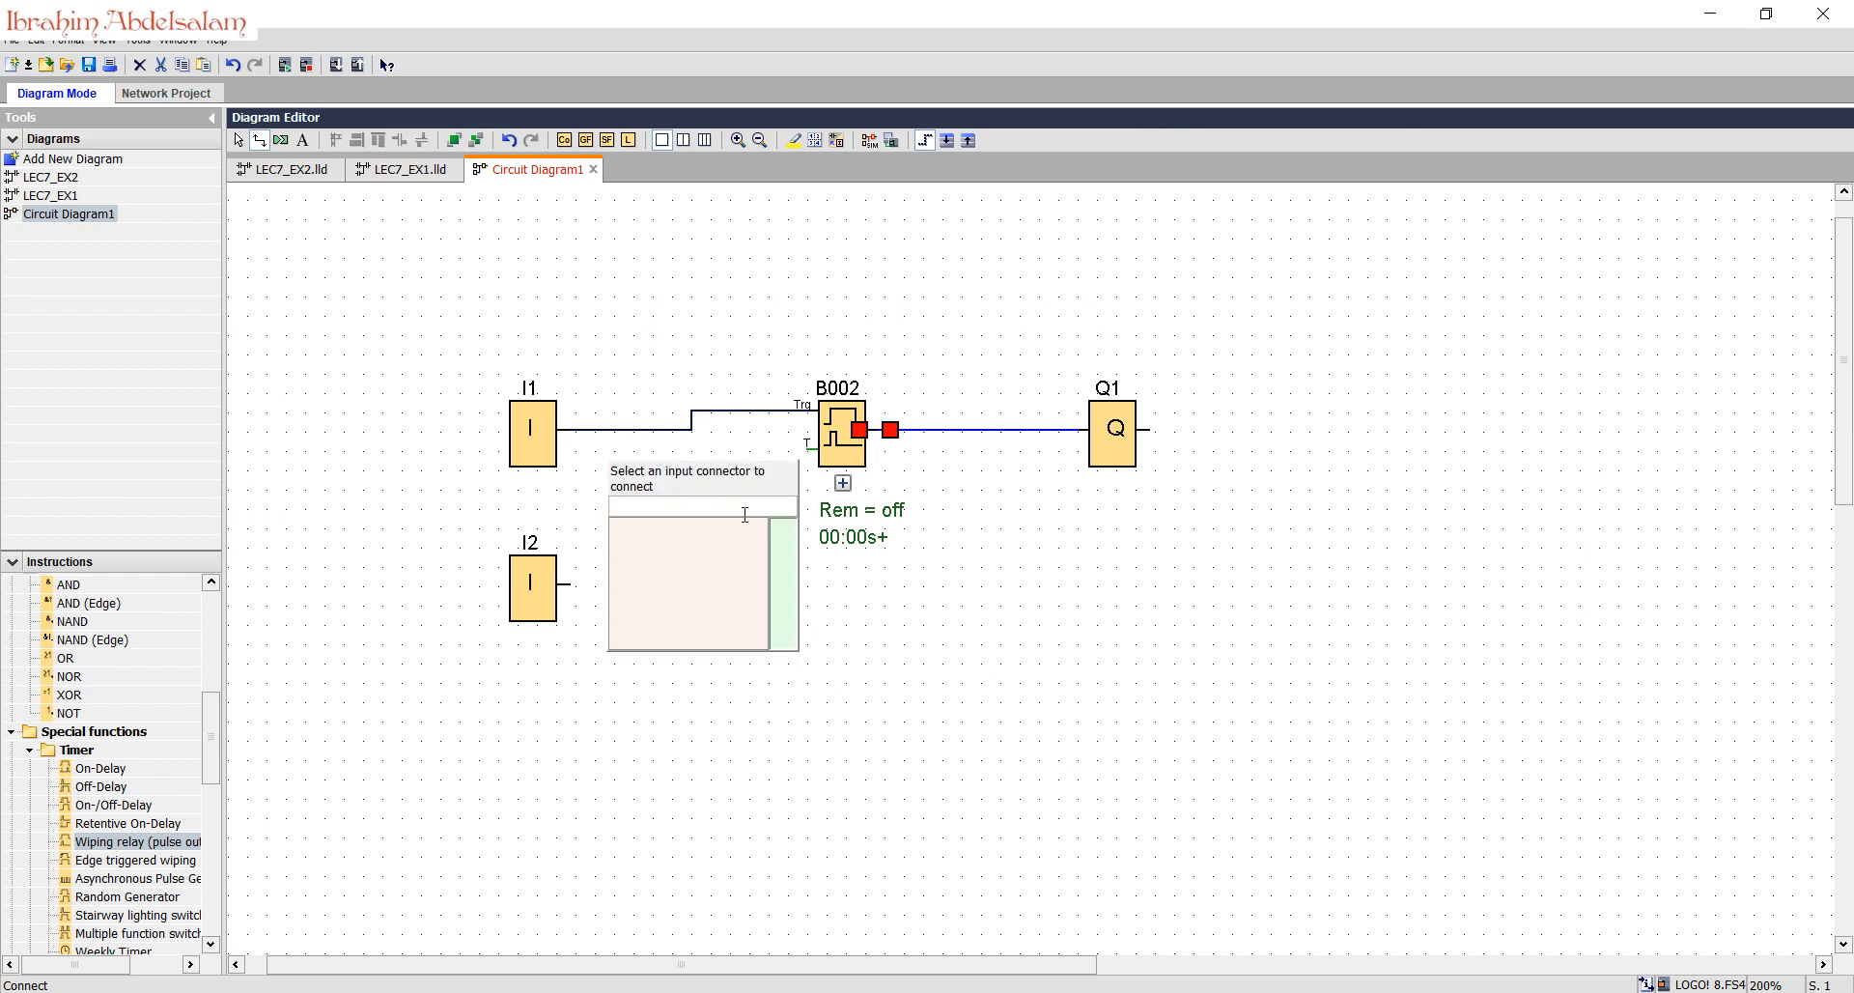
click(794, 468)
click(814, 432)
click(827, 415)
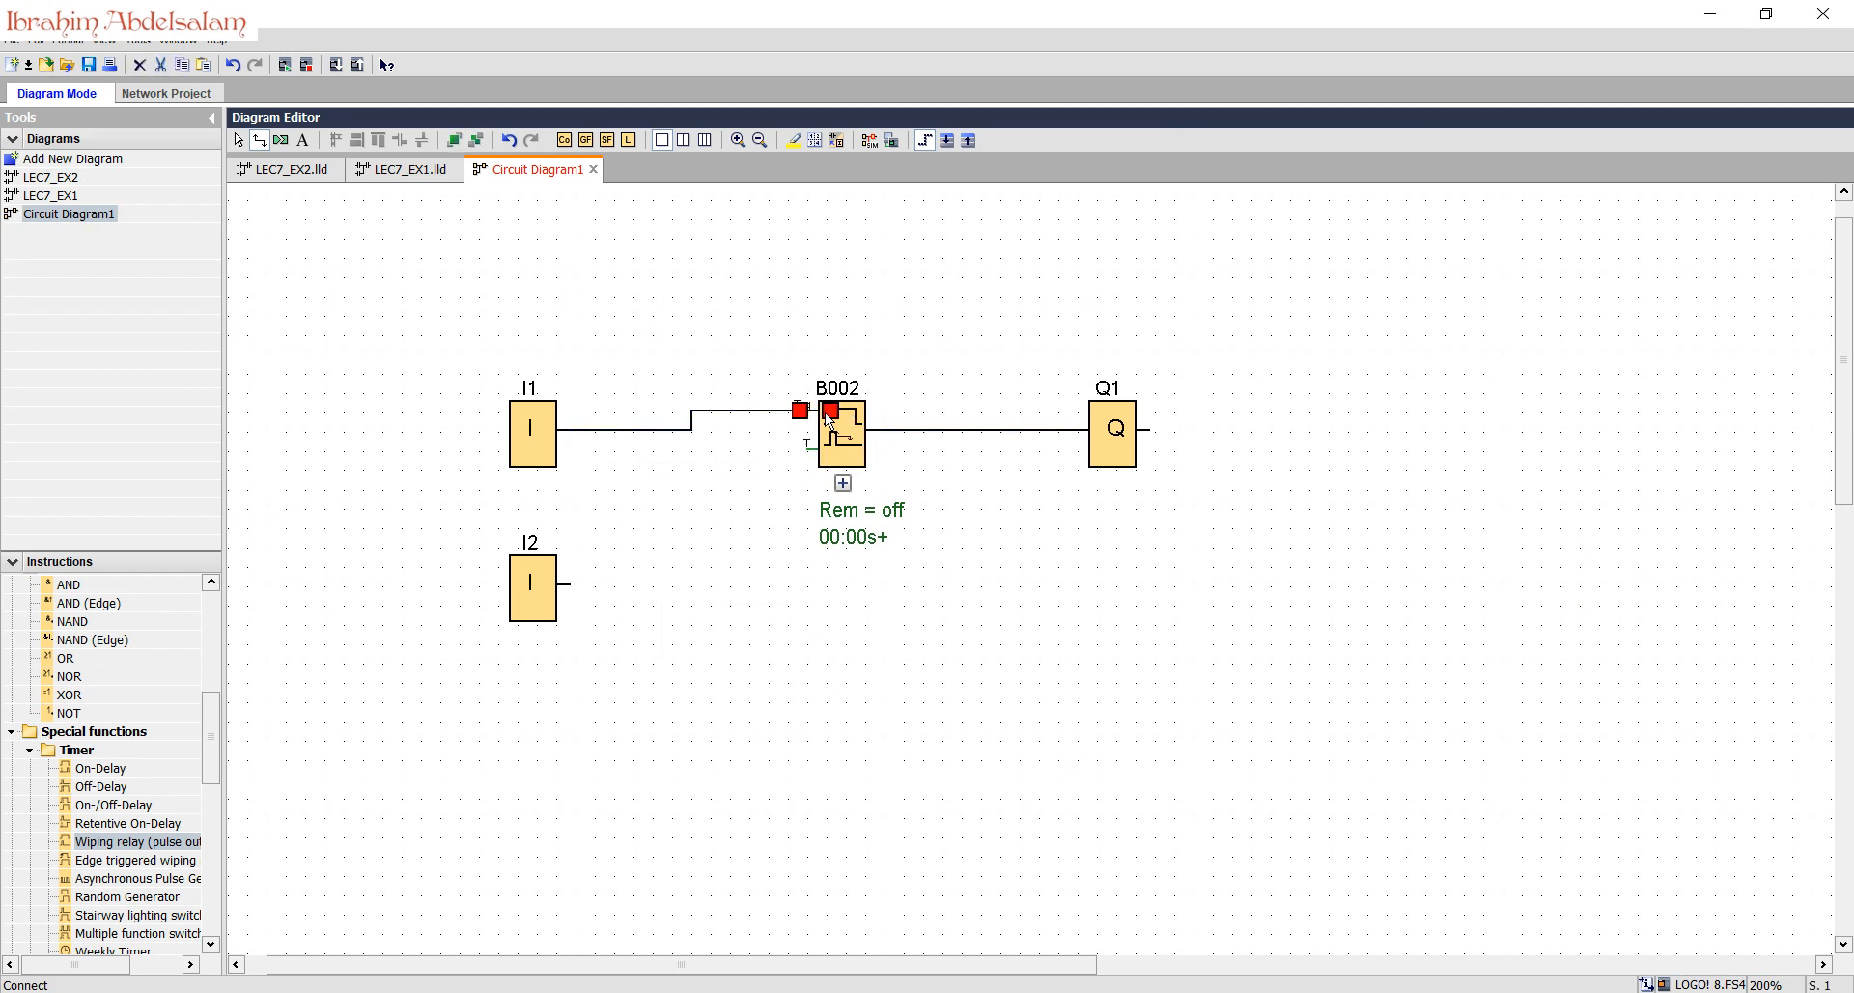
double_click(833, 428)
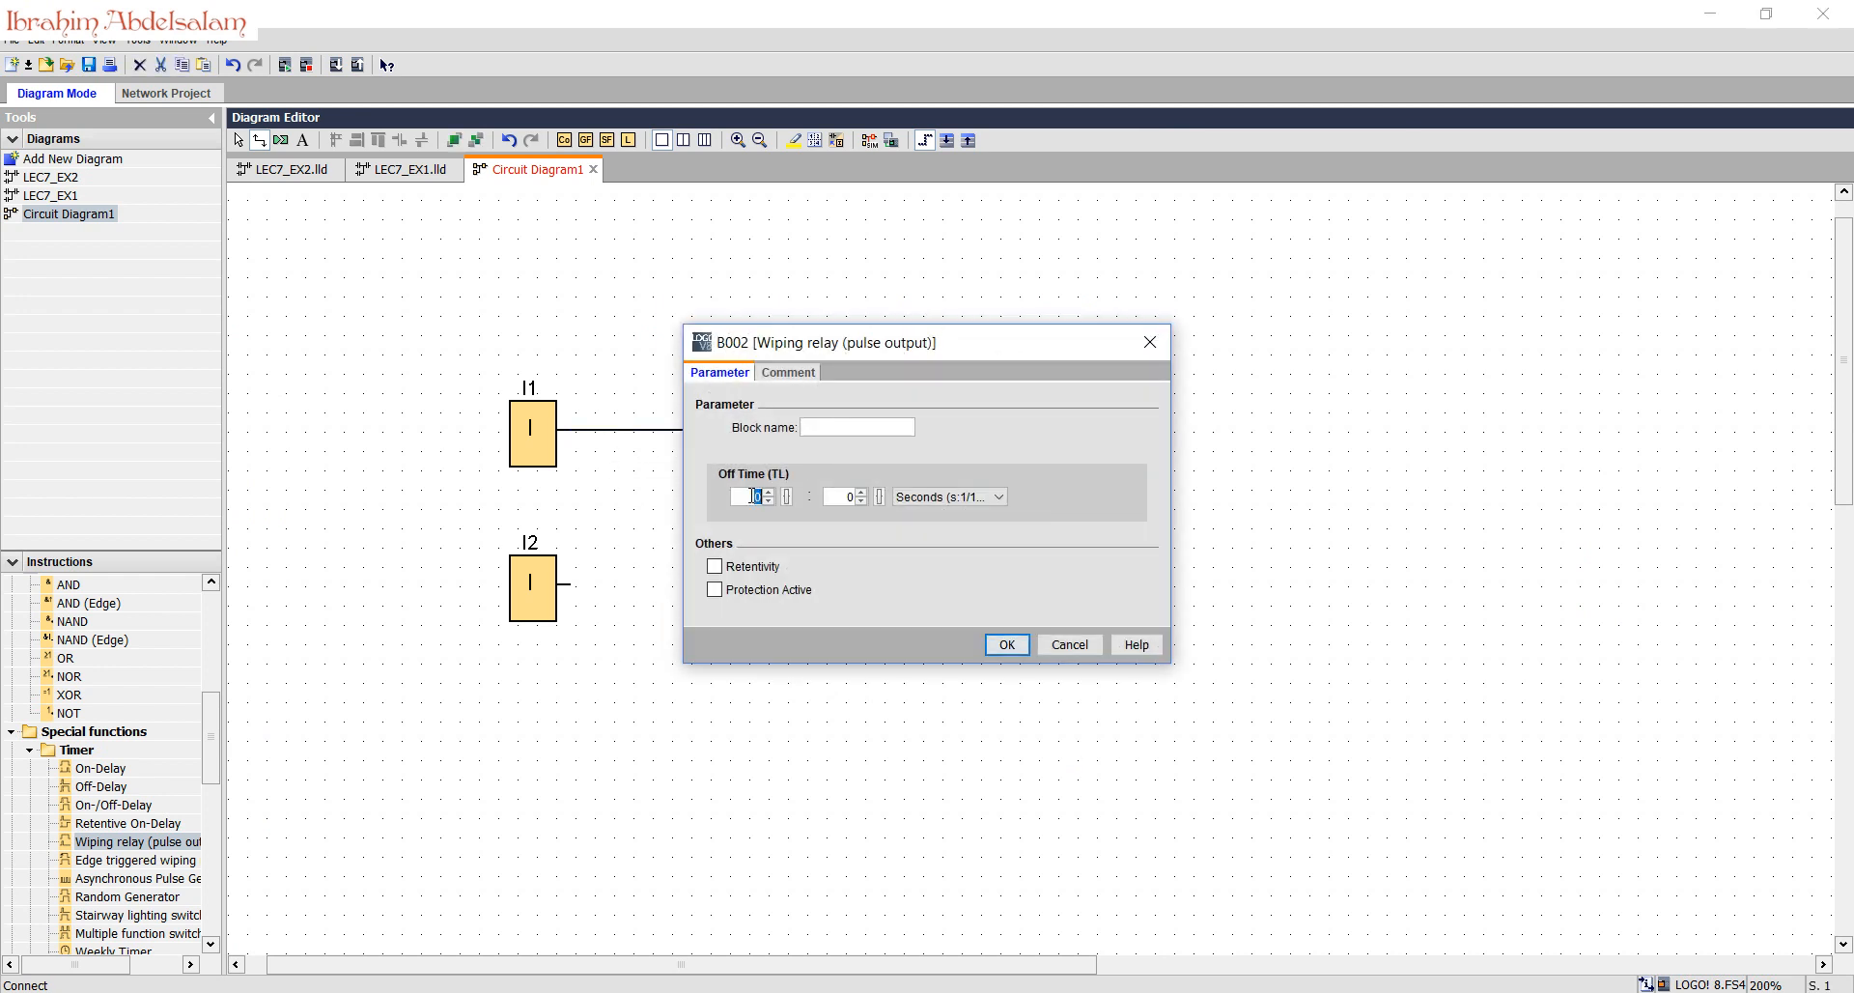
key(Return)
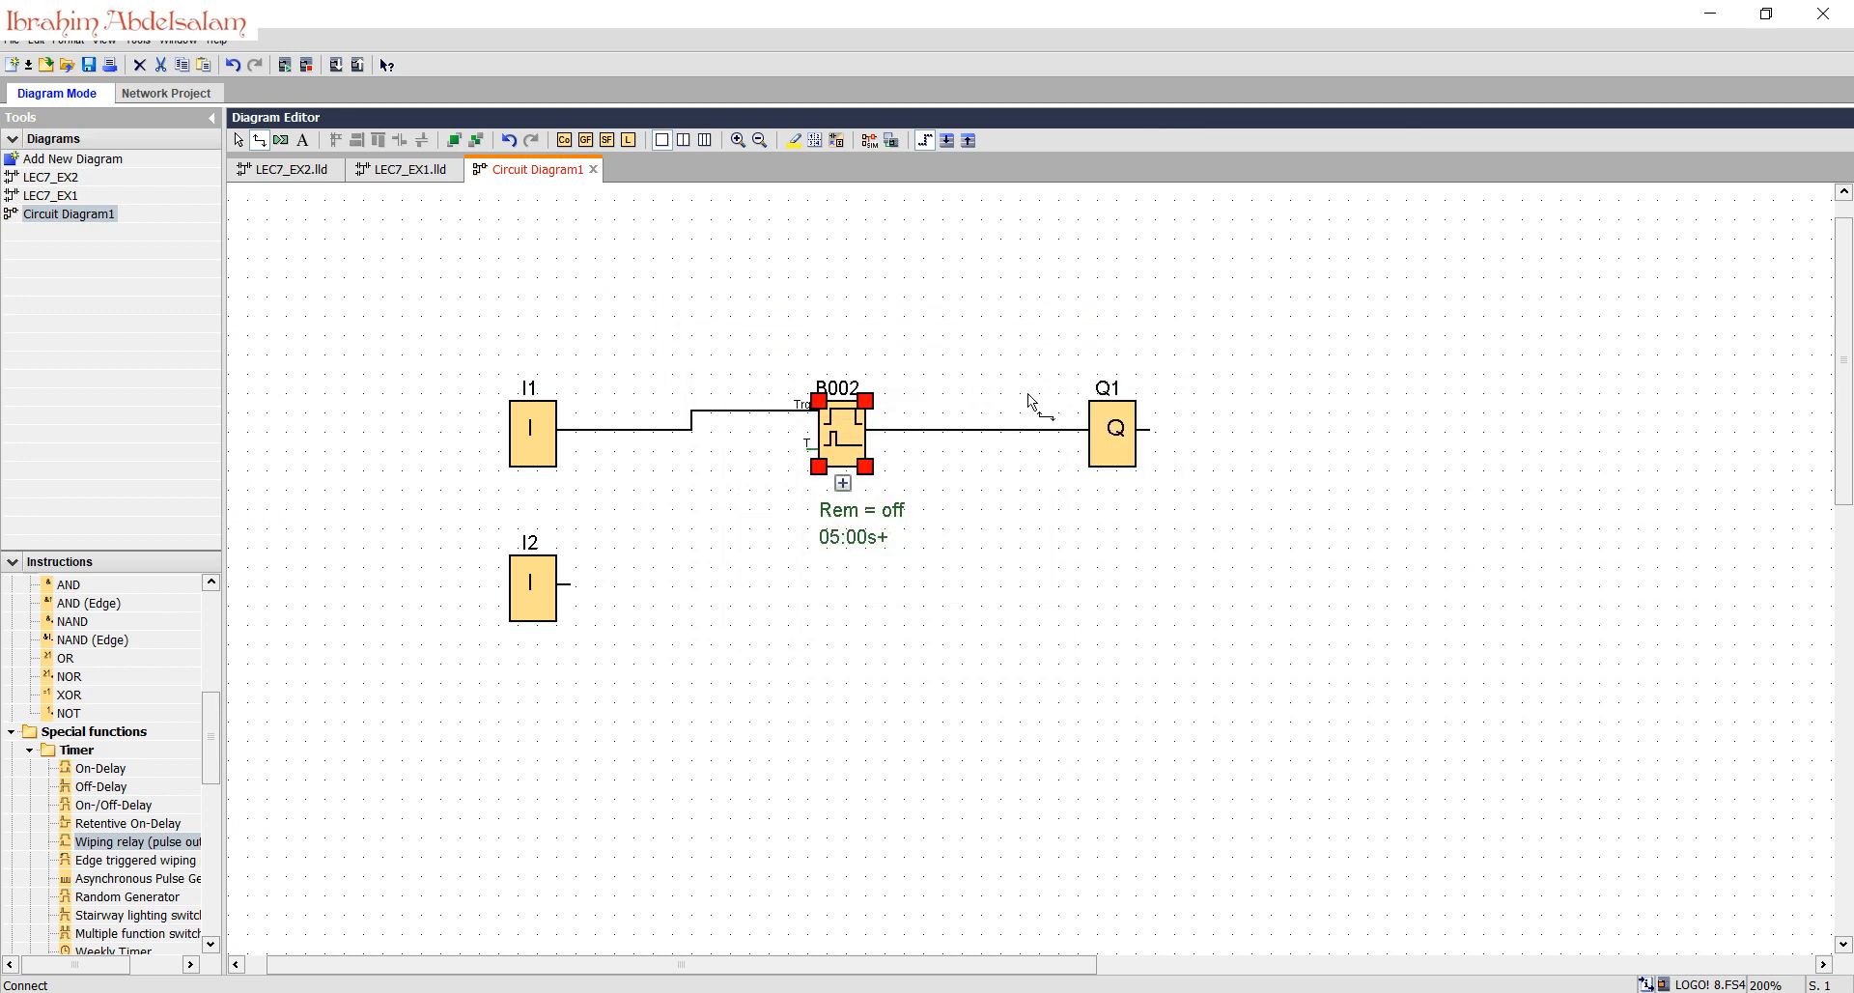
Step: Simulate the wiping relay circuit, switching I1 on and off to test the pulse at Q1
click(869, 140)
click(261, 956)
click(266, 962)
click(263, 956)
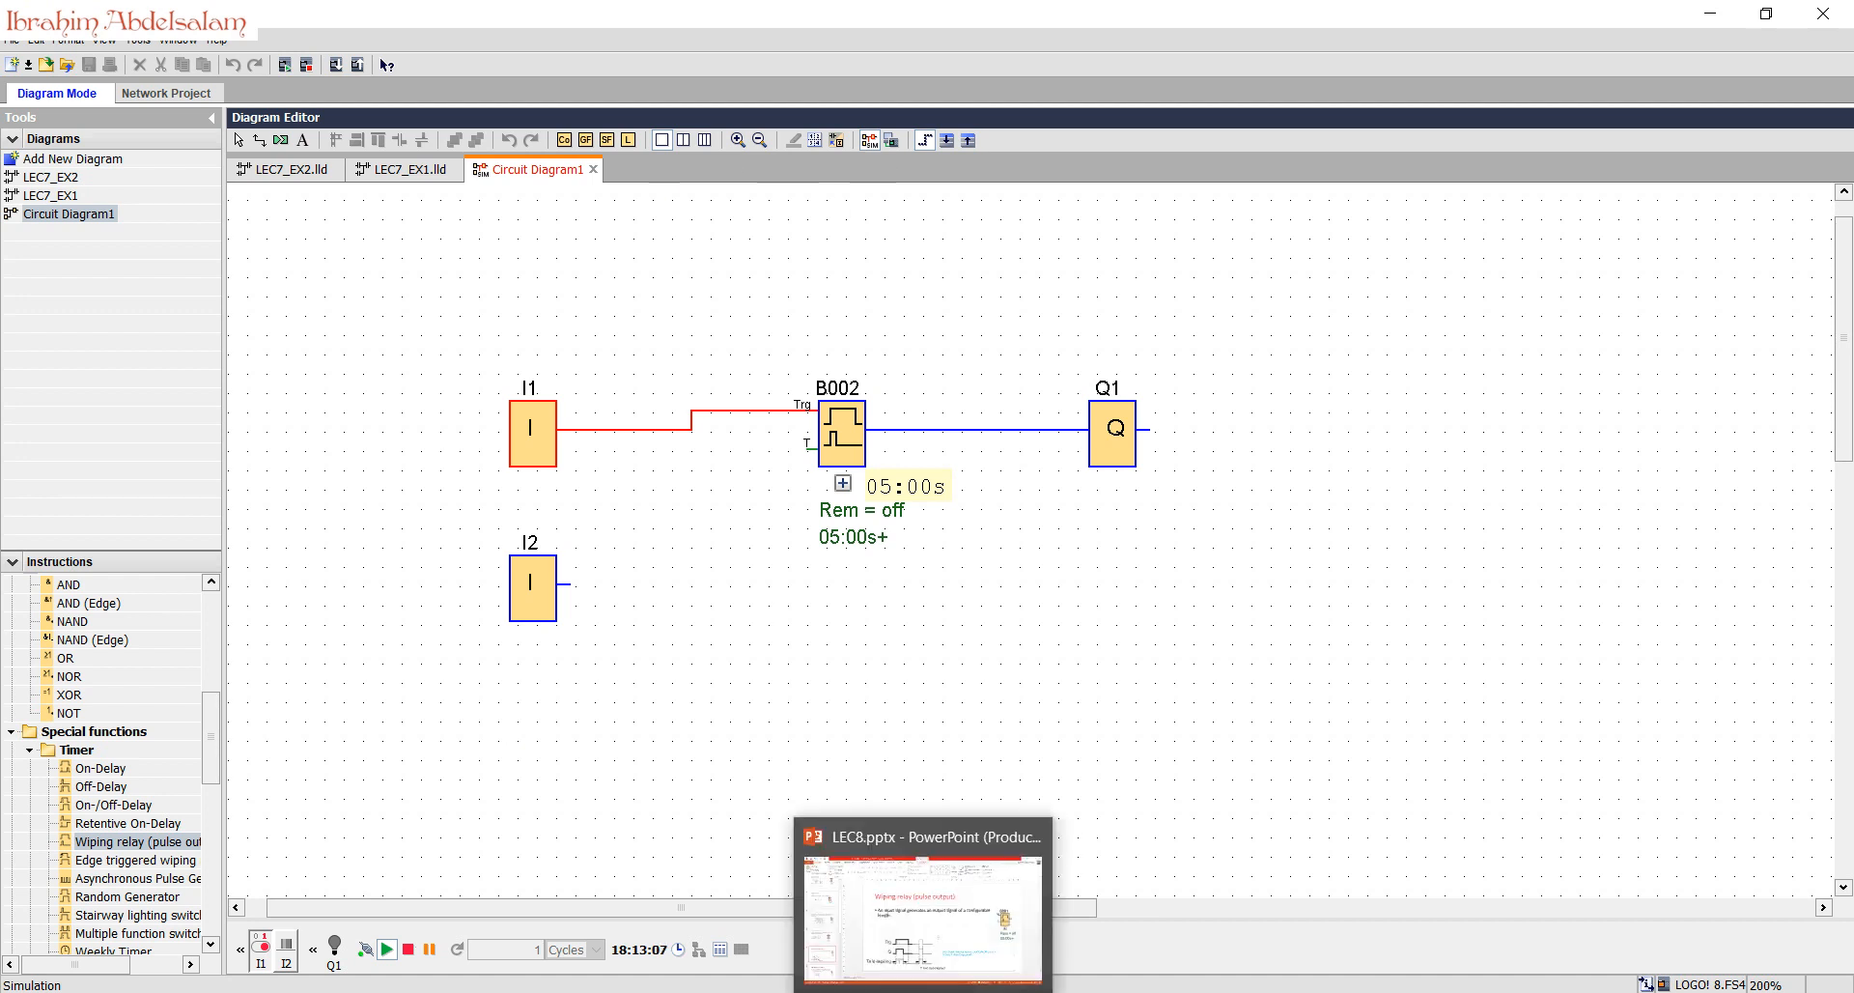
Step: View the Edge-triggered wiping relay slide in PowerPoint and return to LOGO!Soft Comfort
click(925, 898)
click(207, 862)
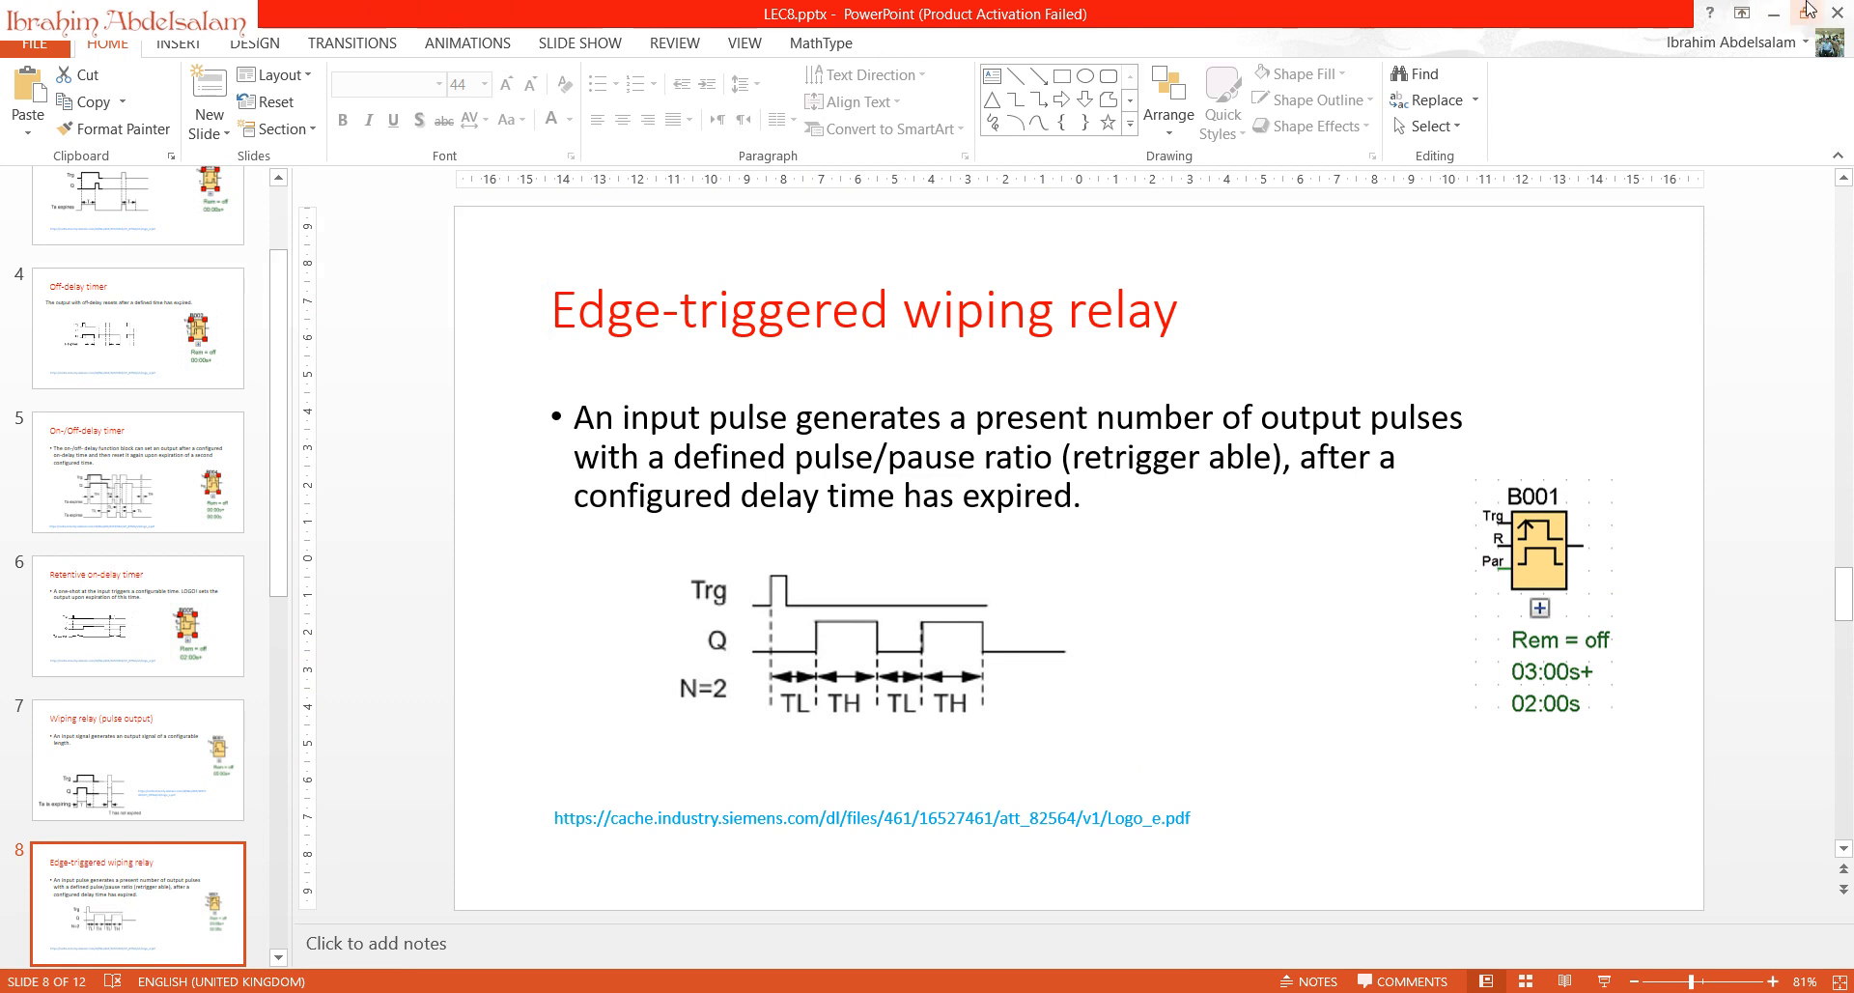
click(1773, 14)
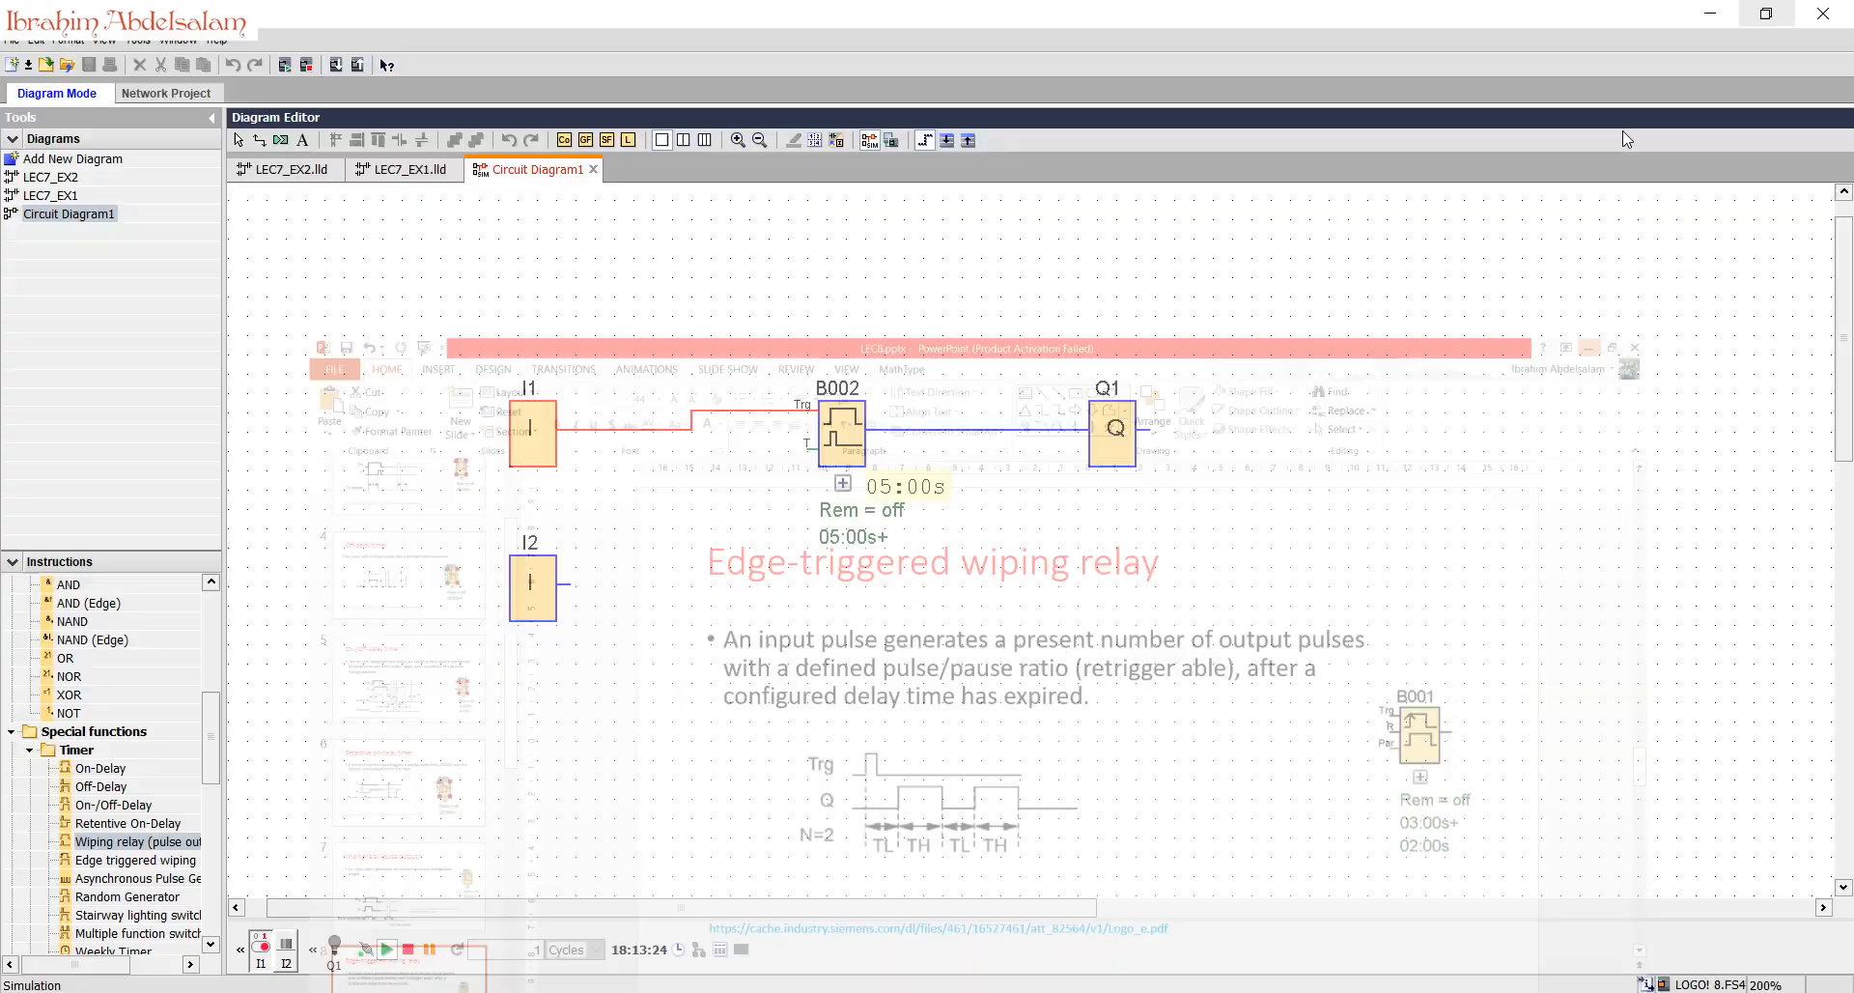
Step: End the simulation and replace the wiping relay with an Edge triggered wiping relay, wired from I1 to its trigger and on to Q1
click(869, 141)
click(835, 390)
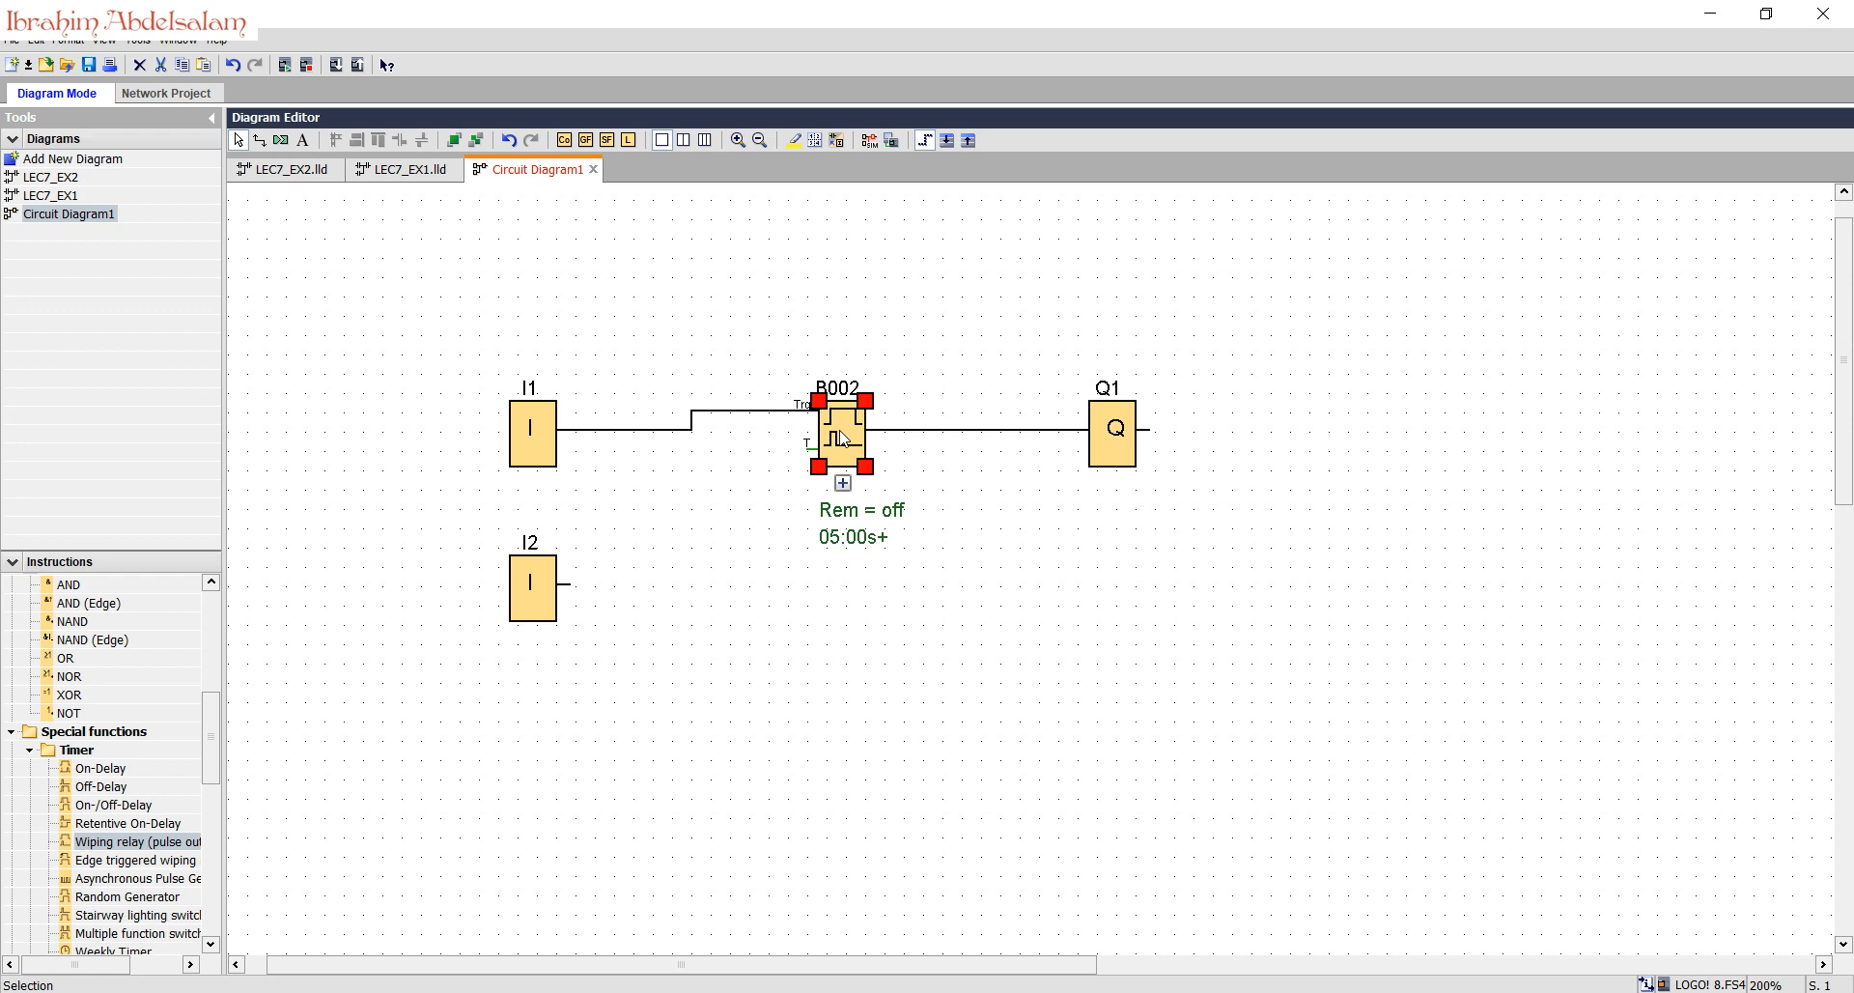
key(Delete)
drag(99, 866, 566, 429)
drag(887, 431, 1089, 427)
Step: Set B001's pulse width to 5 seconds, interpulse width to 2 seconds and number of pulse cycles to 3
double_click(879, 440)
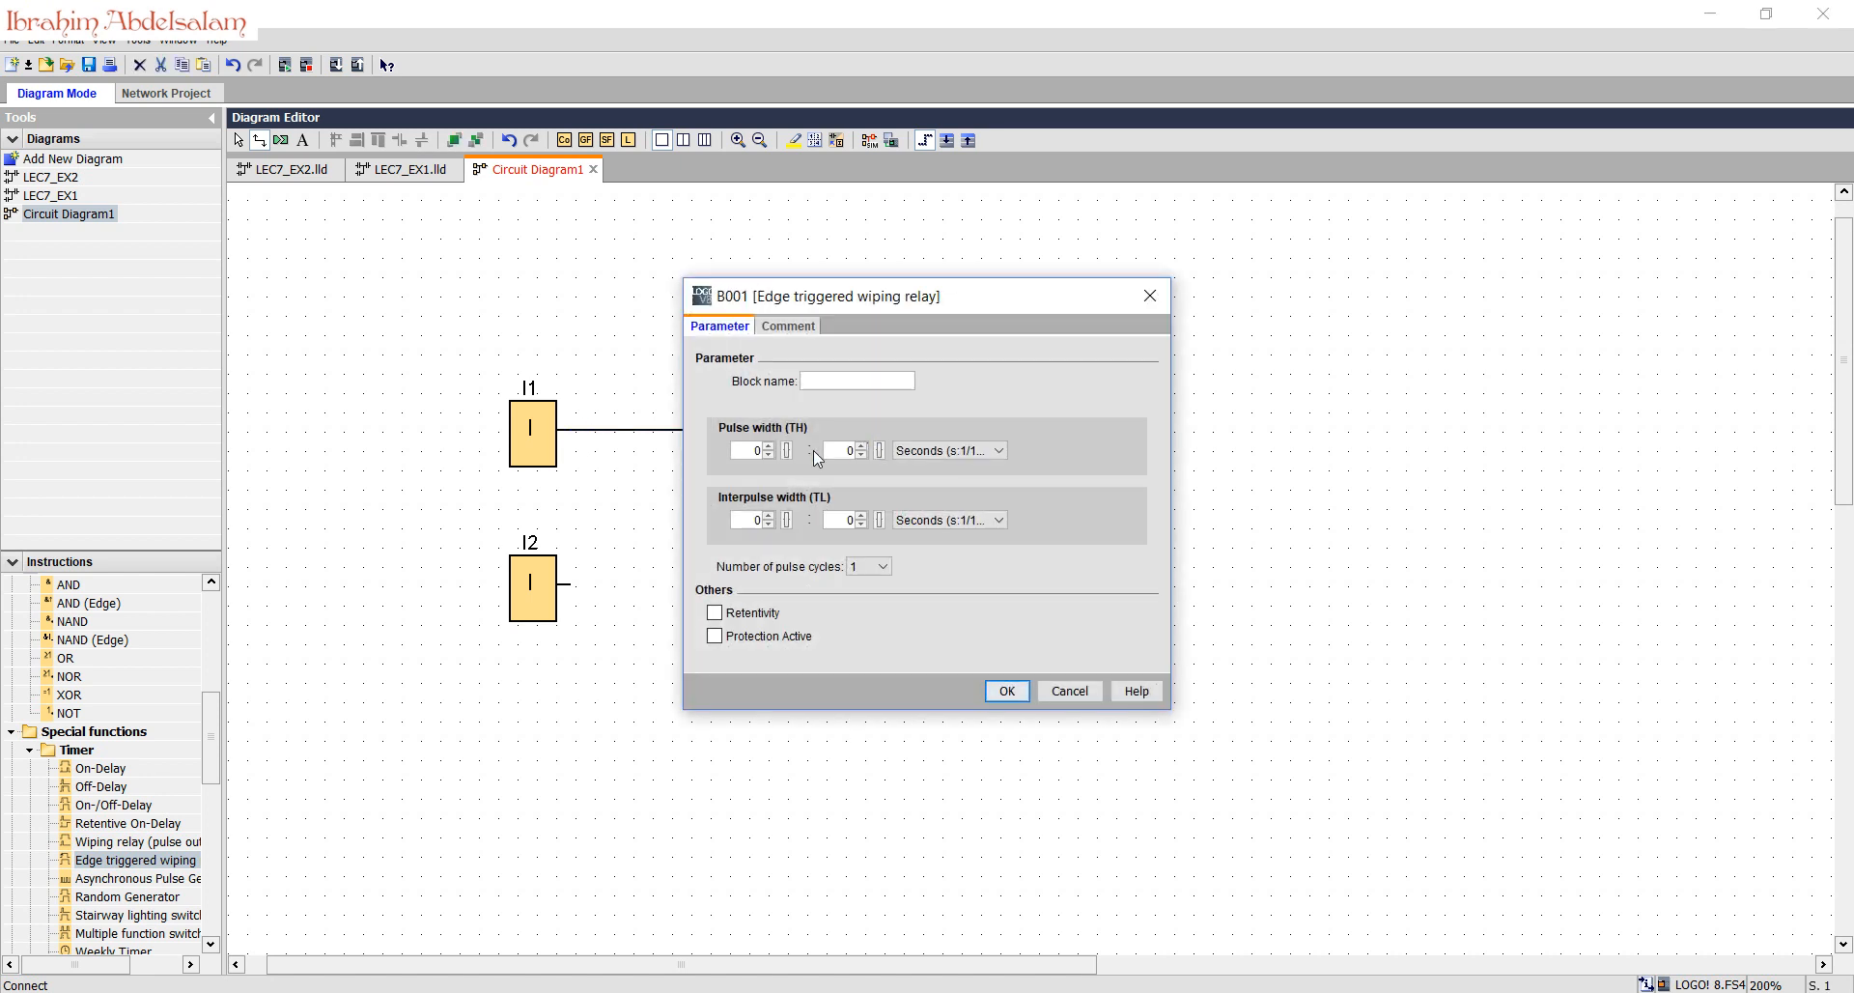
double_click(760, 450)
double_click(758, 519)
text(2)
click(878, 564)
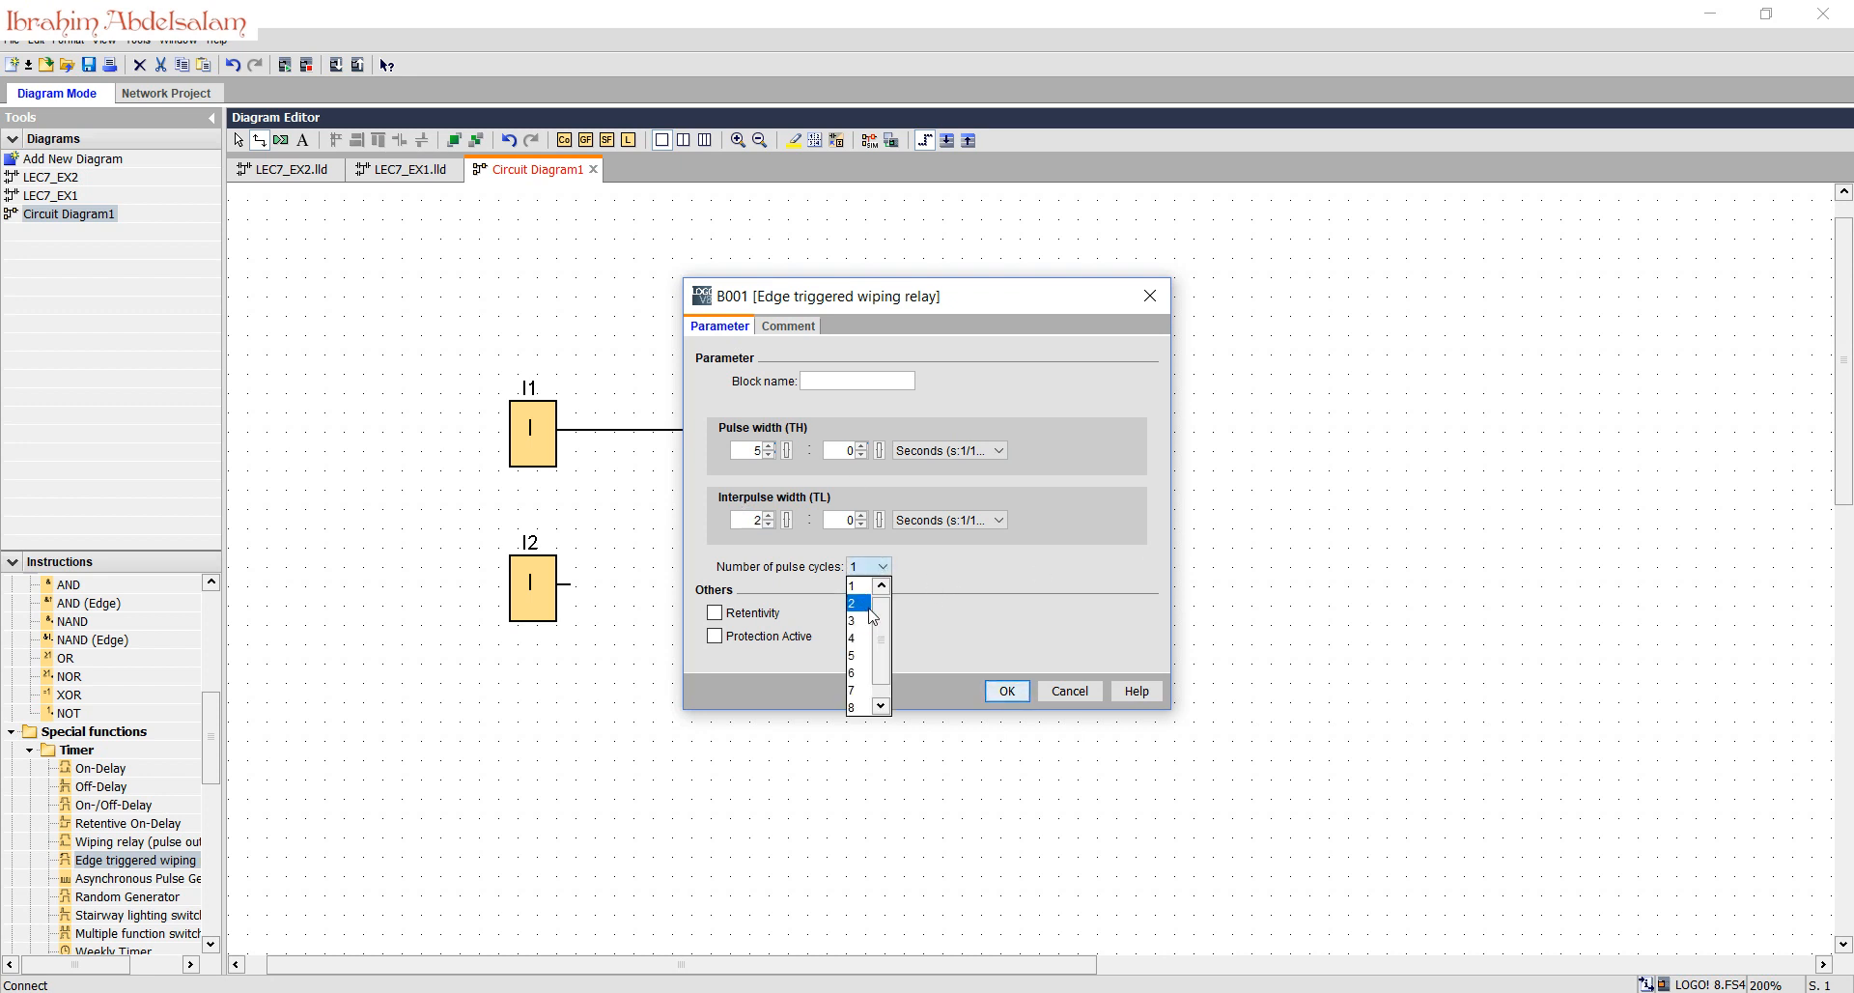
click(855, 621)
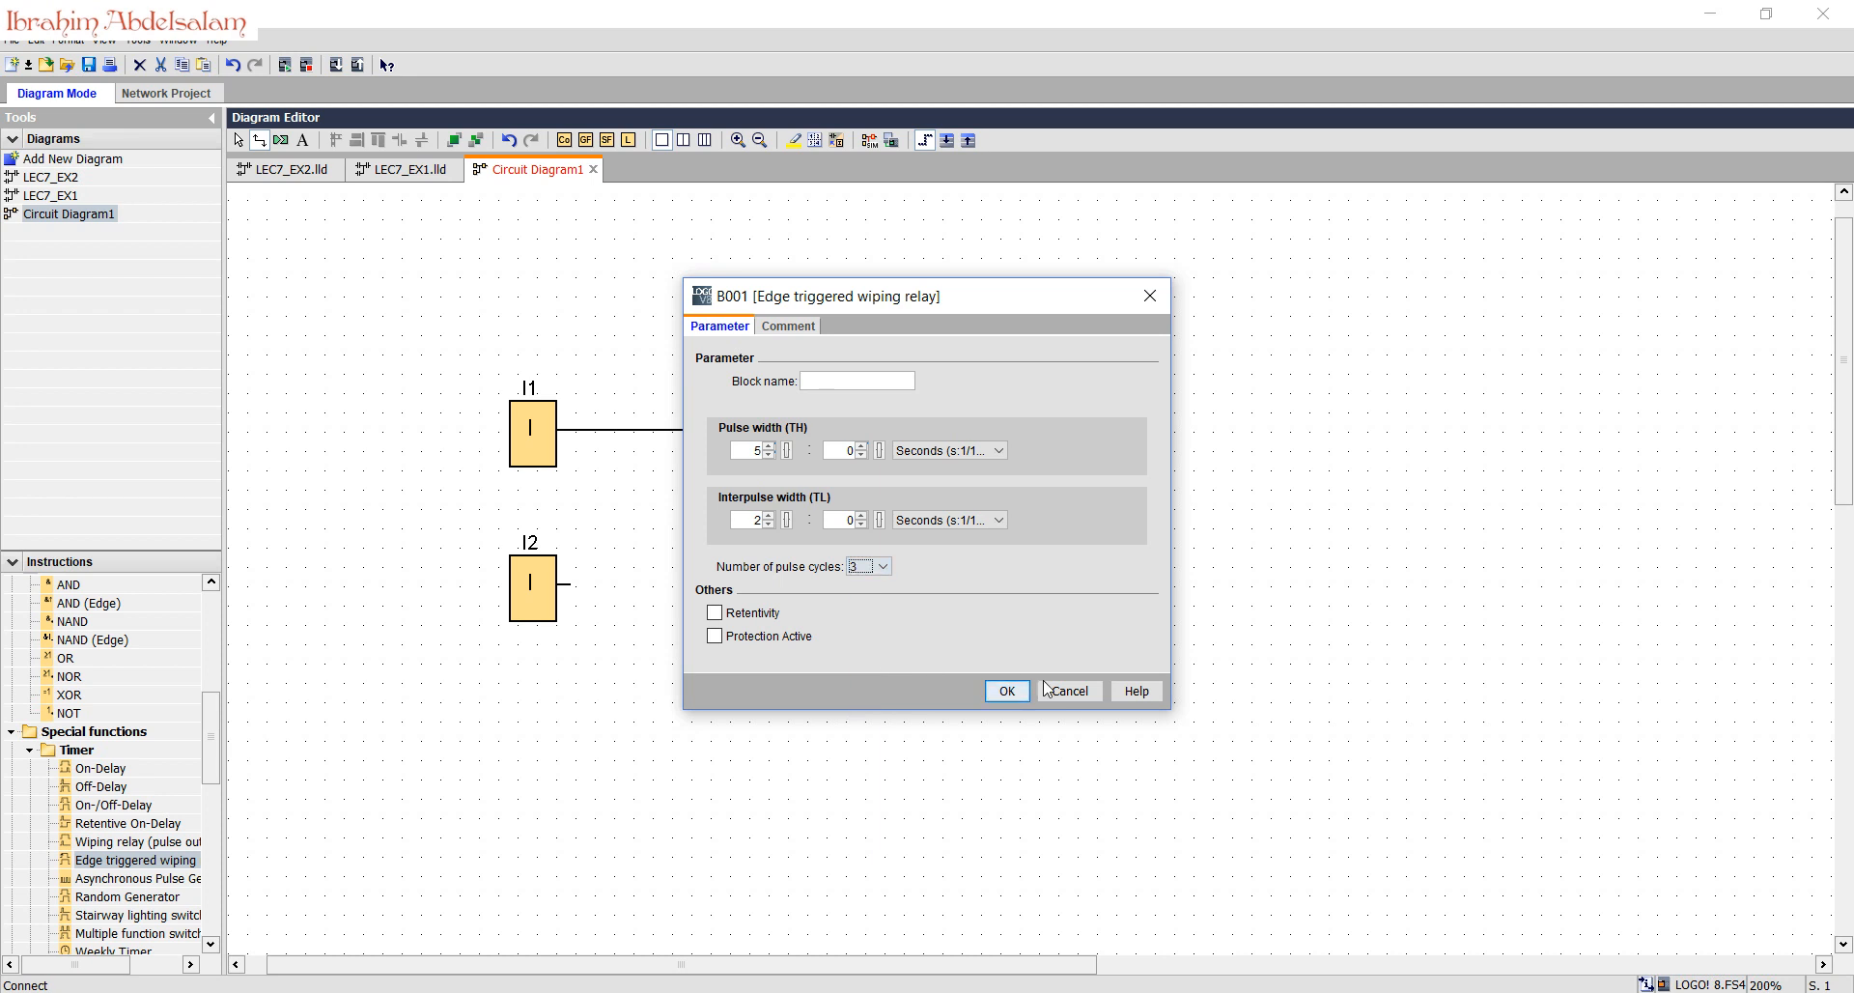
click(1007, 690)
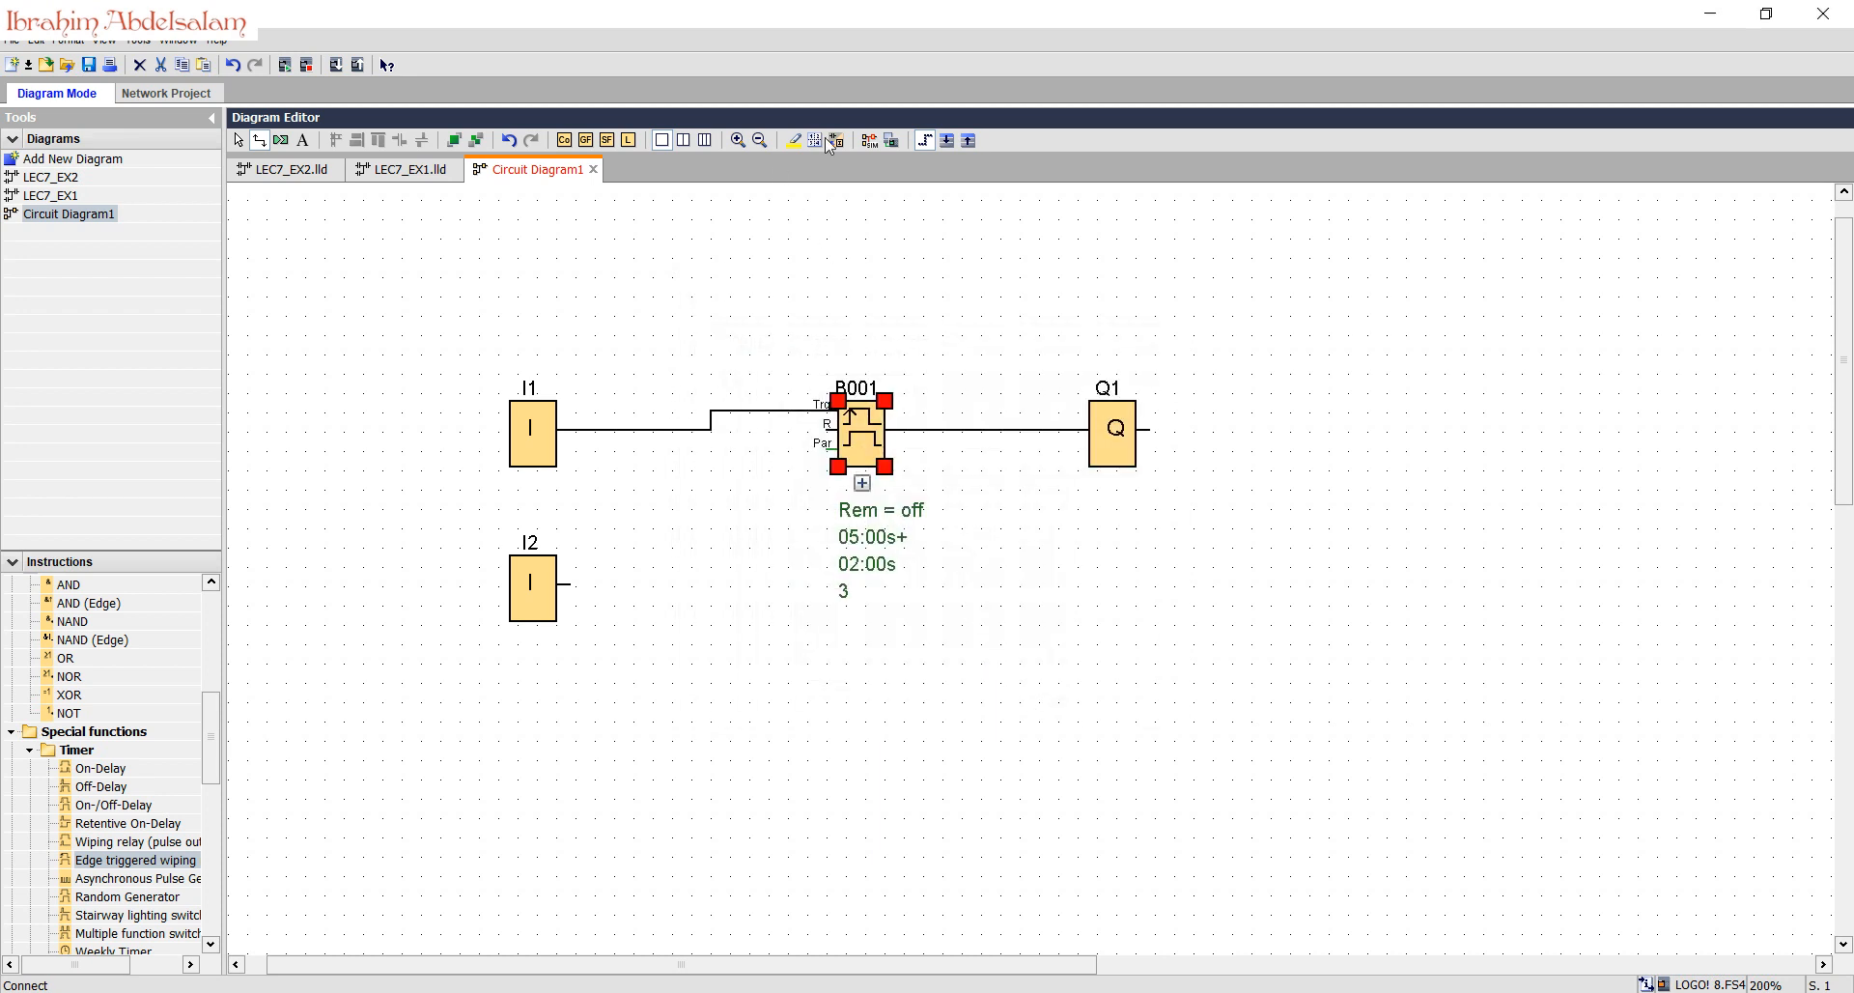
Step: Simulate the edge triggered wiping relay circuit, pulsing I1 to test the output pulses at Q1
click(870, 141)
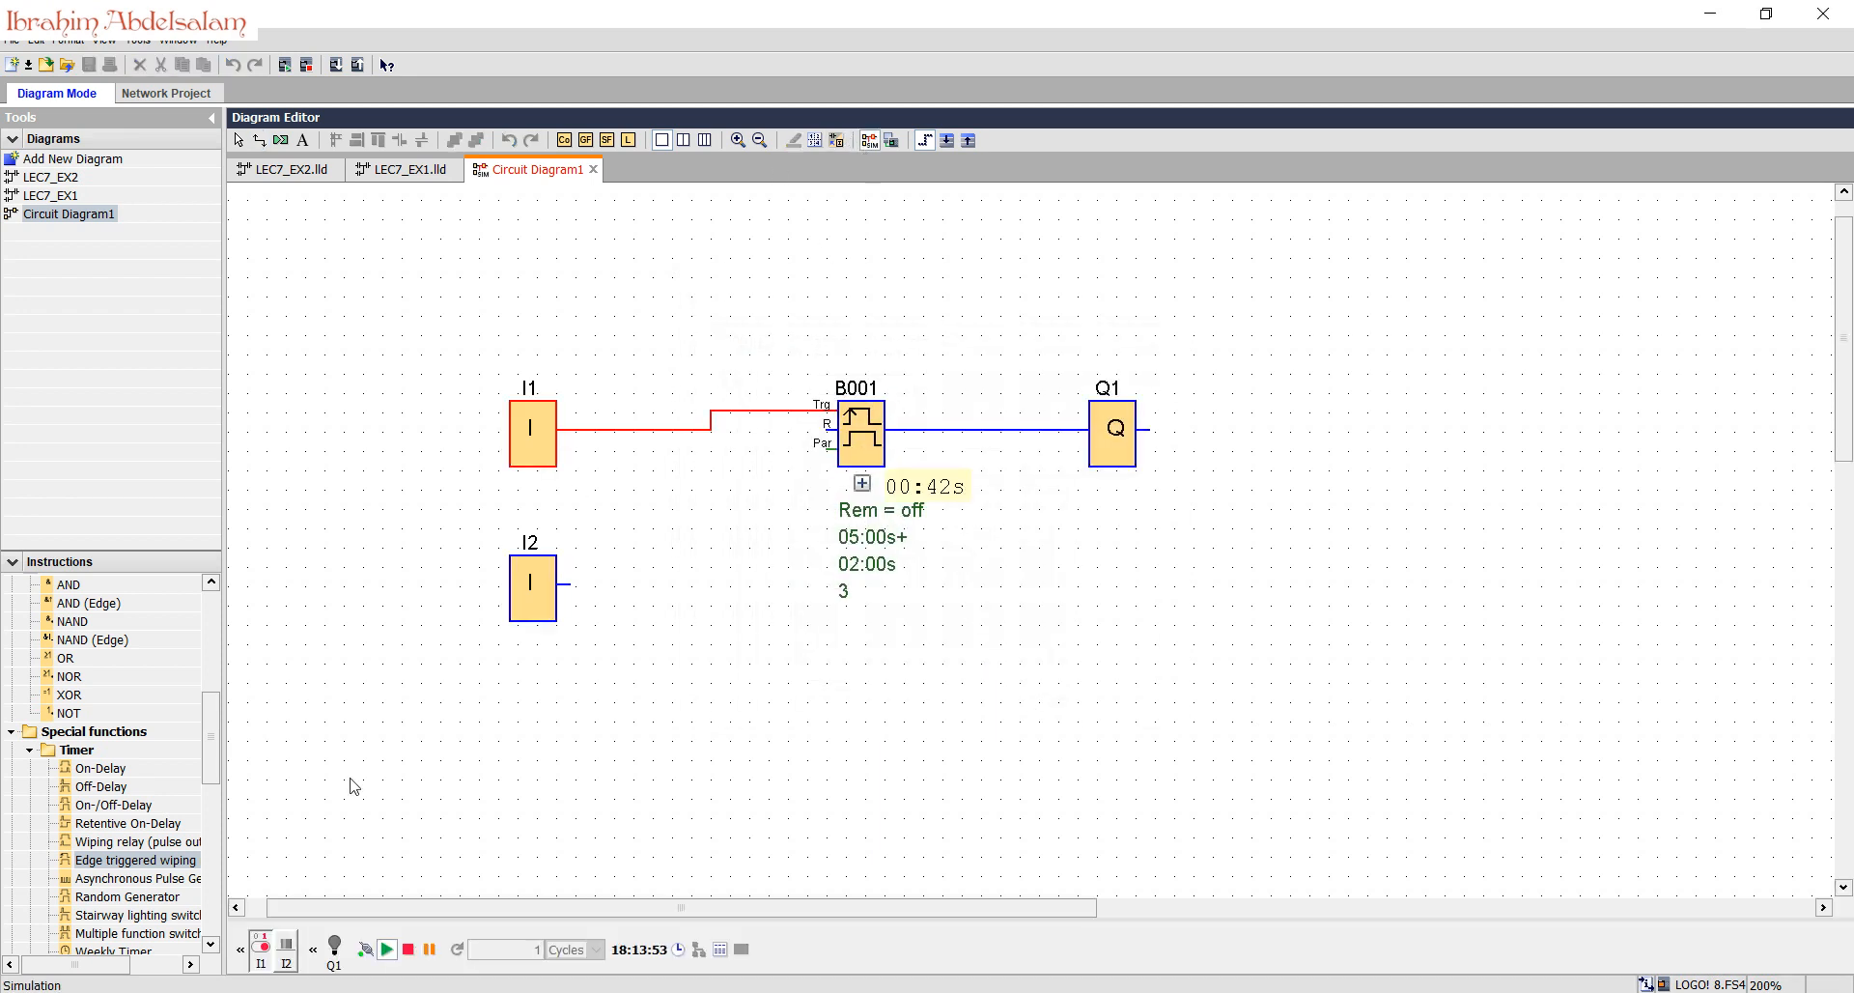
click(259, 965)
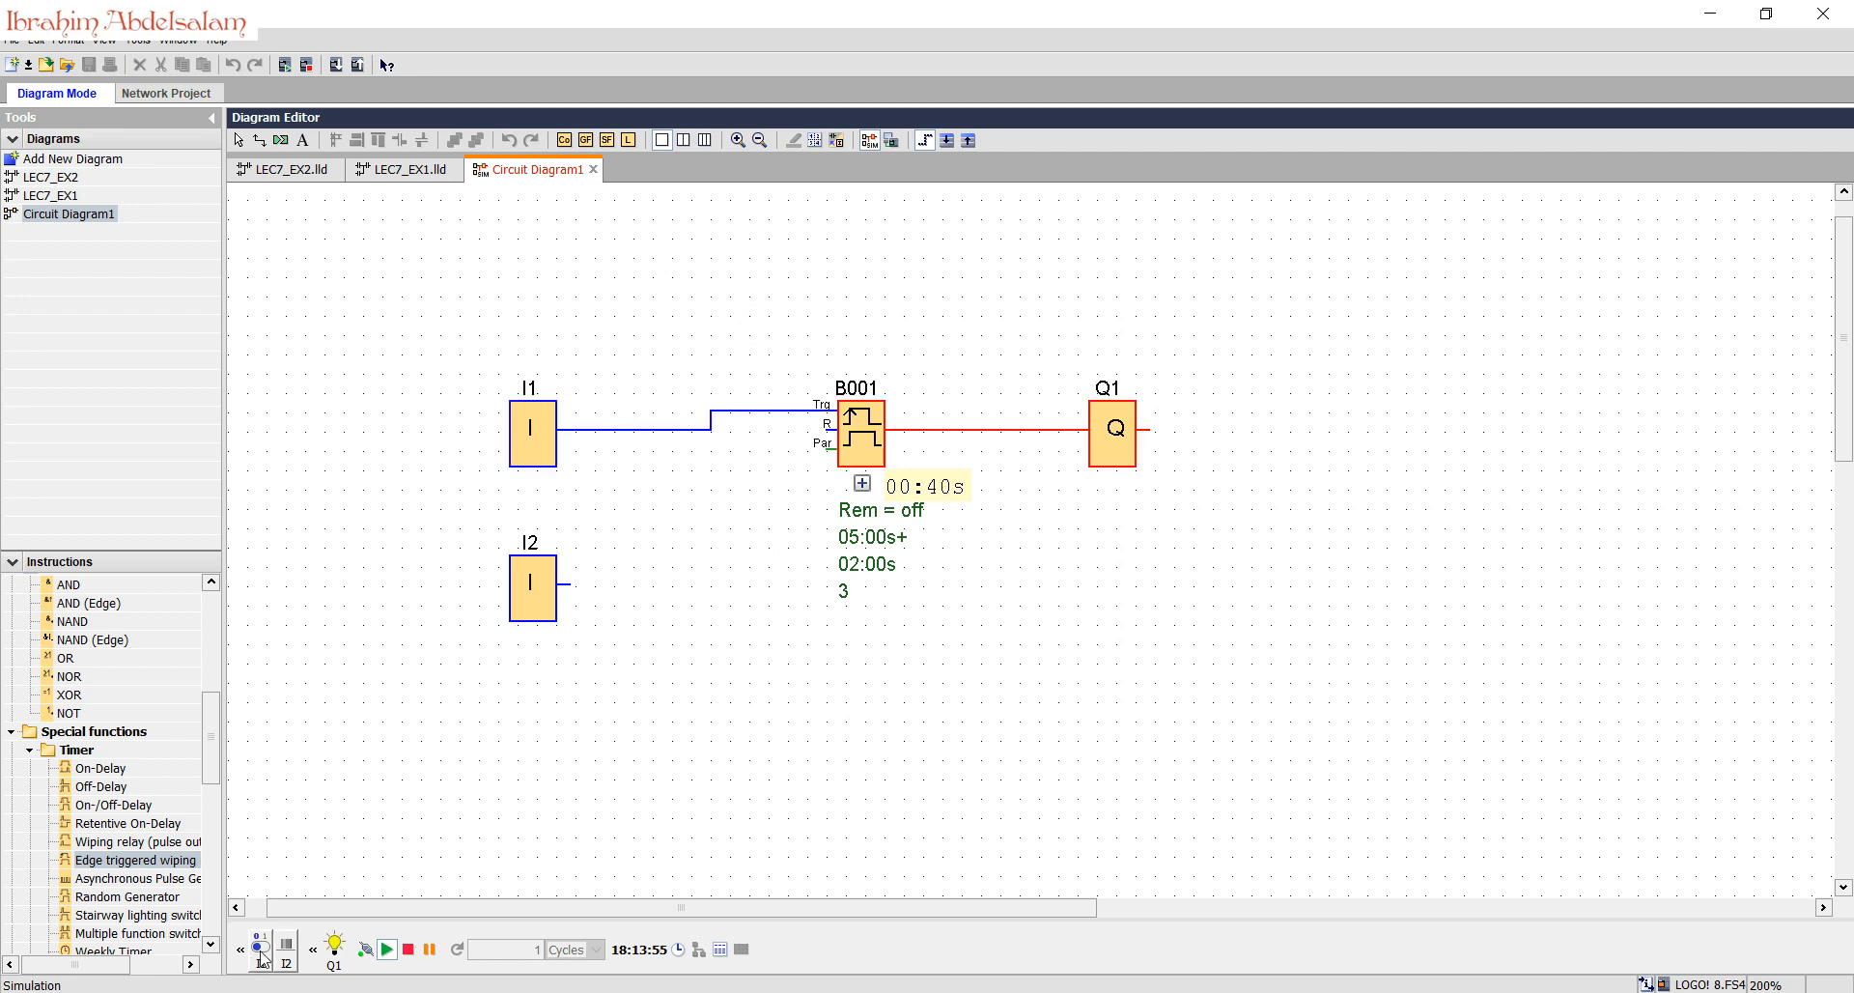